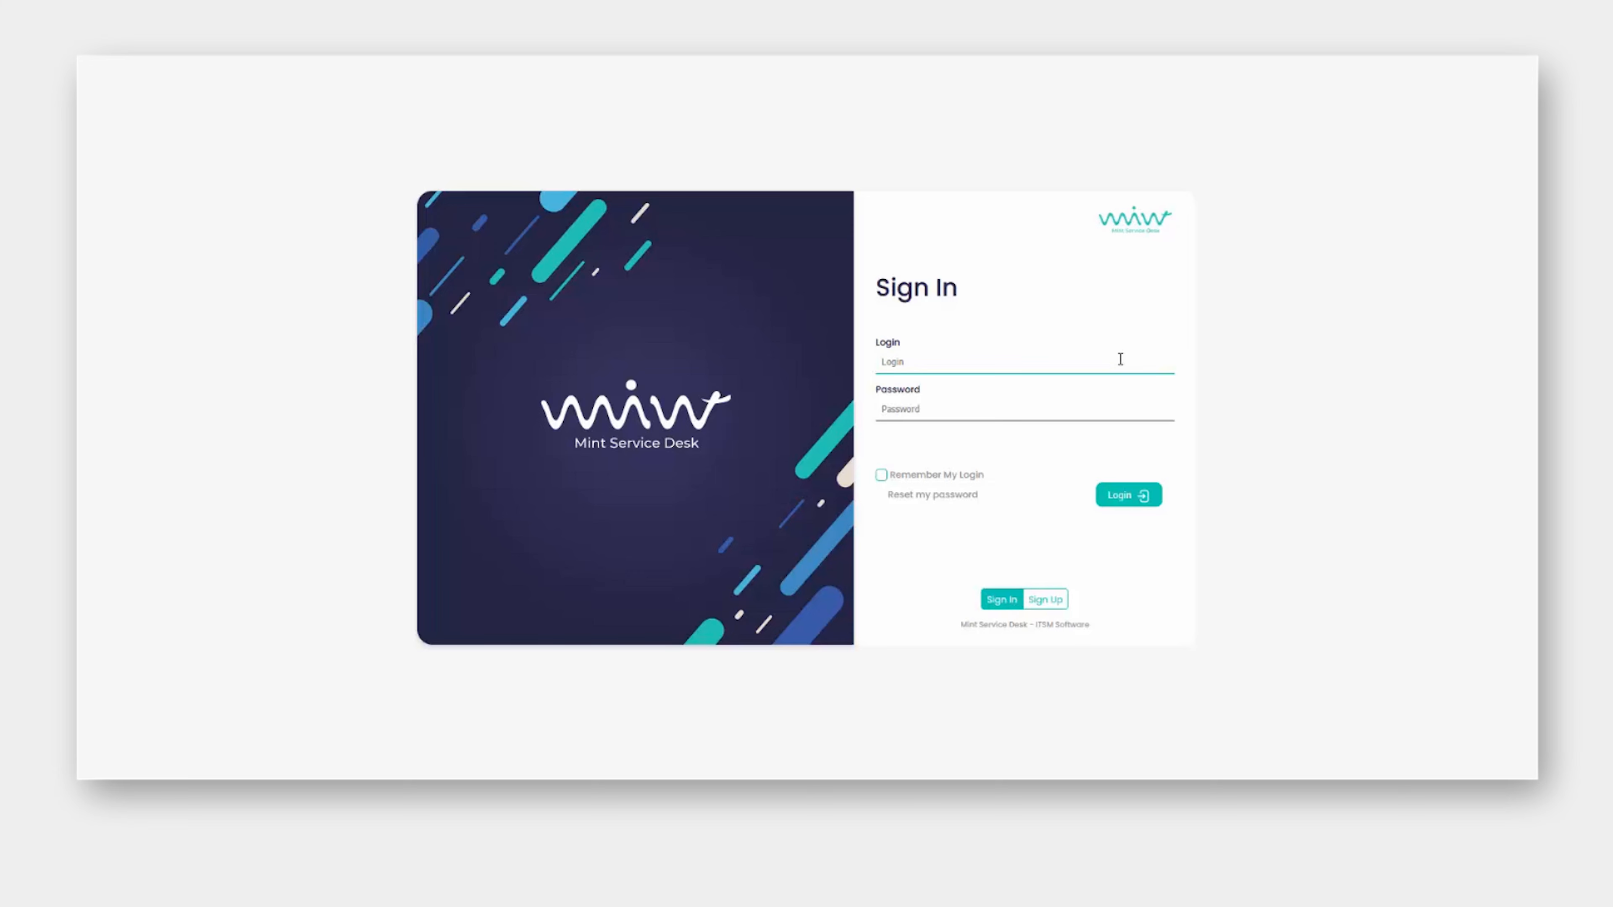
# - Sign in with the administrator login and account password
pyautogui.write('admi')
pyautogui.write('••••••')
pyautogui.press('Return')
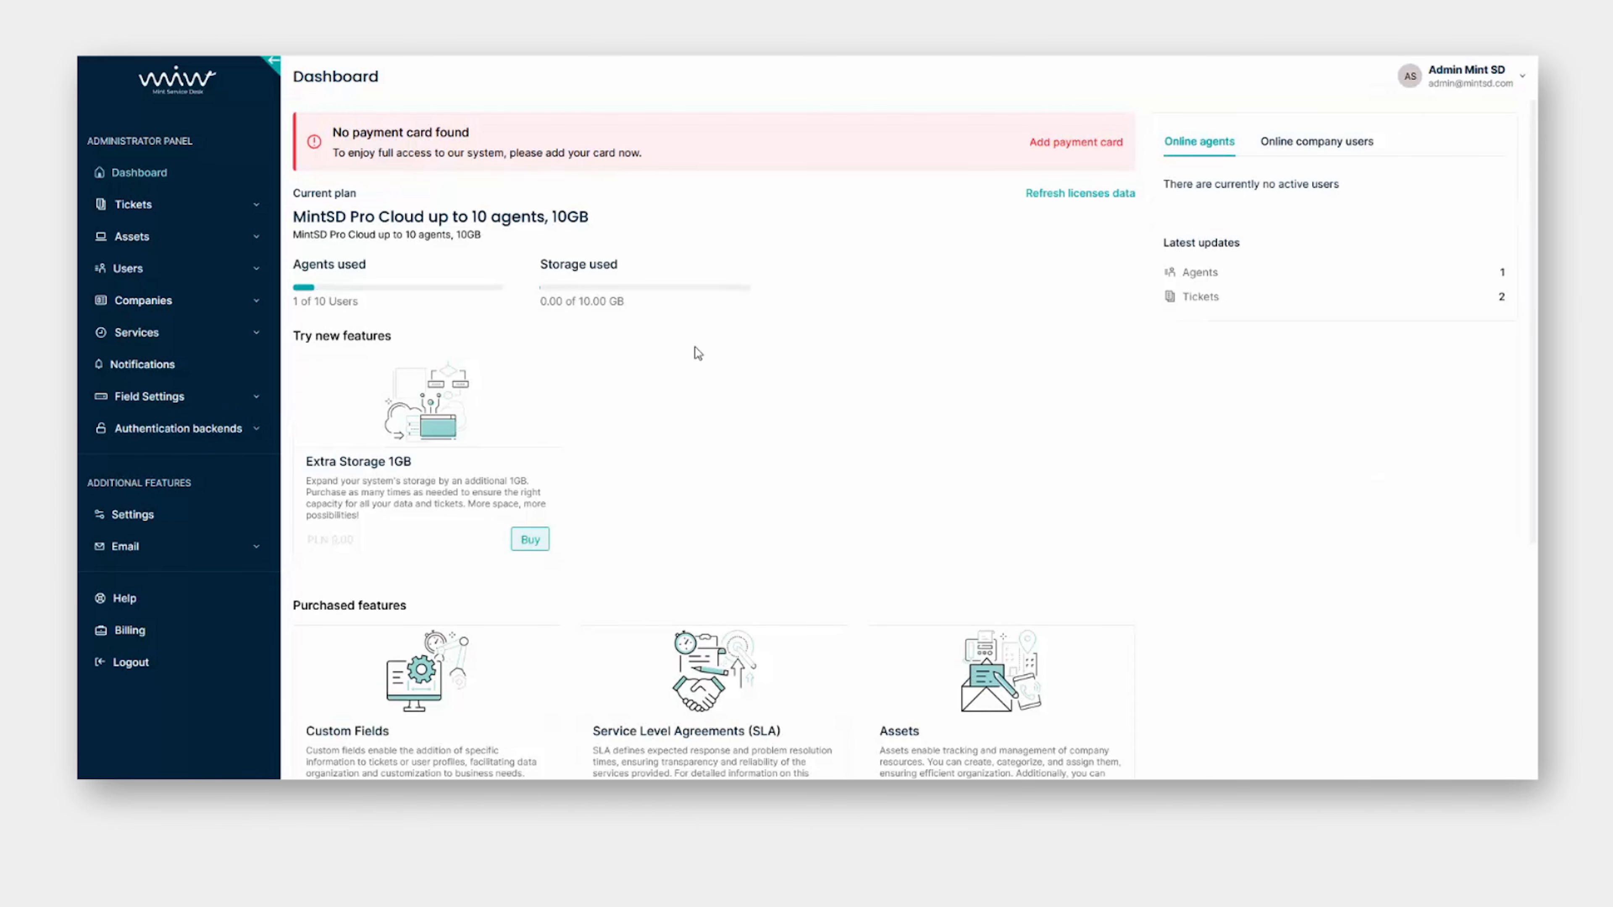
# - Open the notifications page and review the ticket, contract and asset notification lists, ending on the ticket list
pyautogui.click(199, 365)
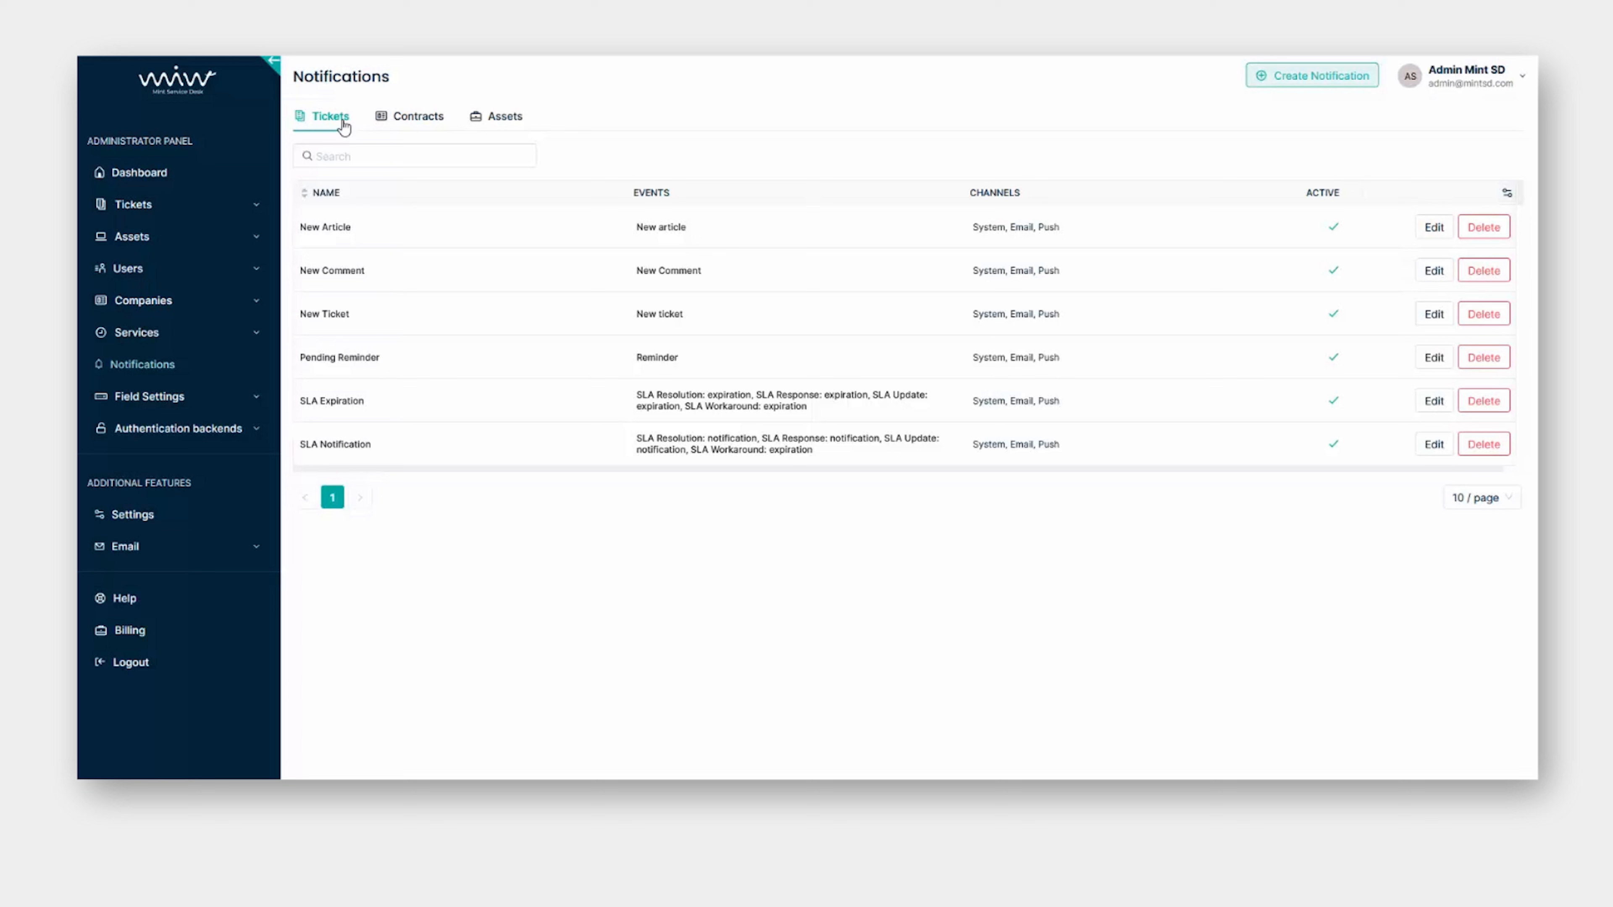
pyautogui.click(436, 127)
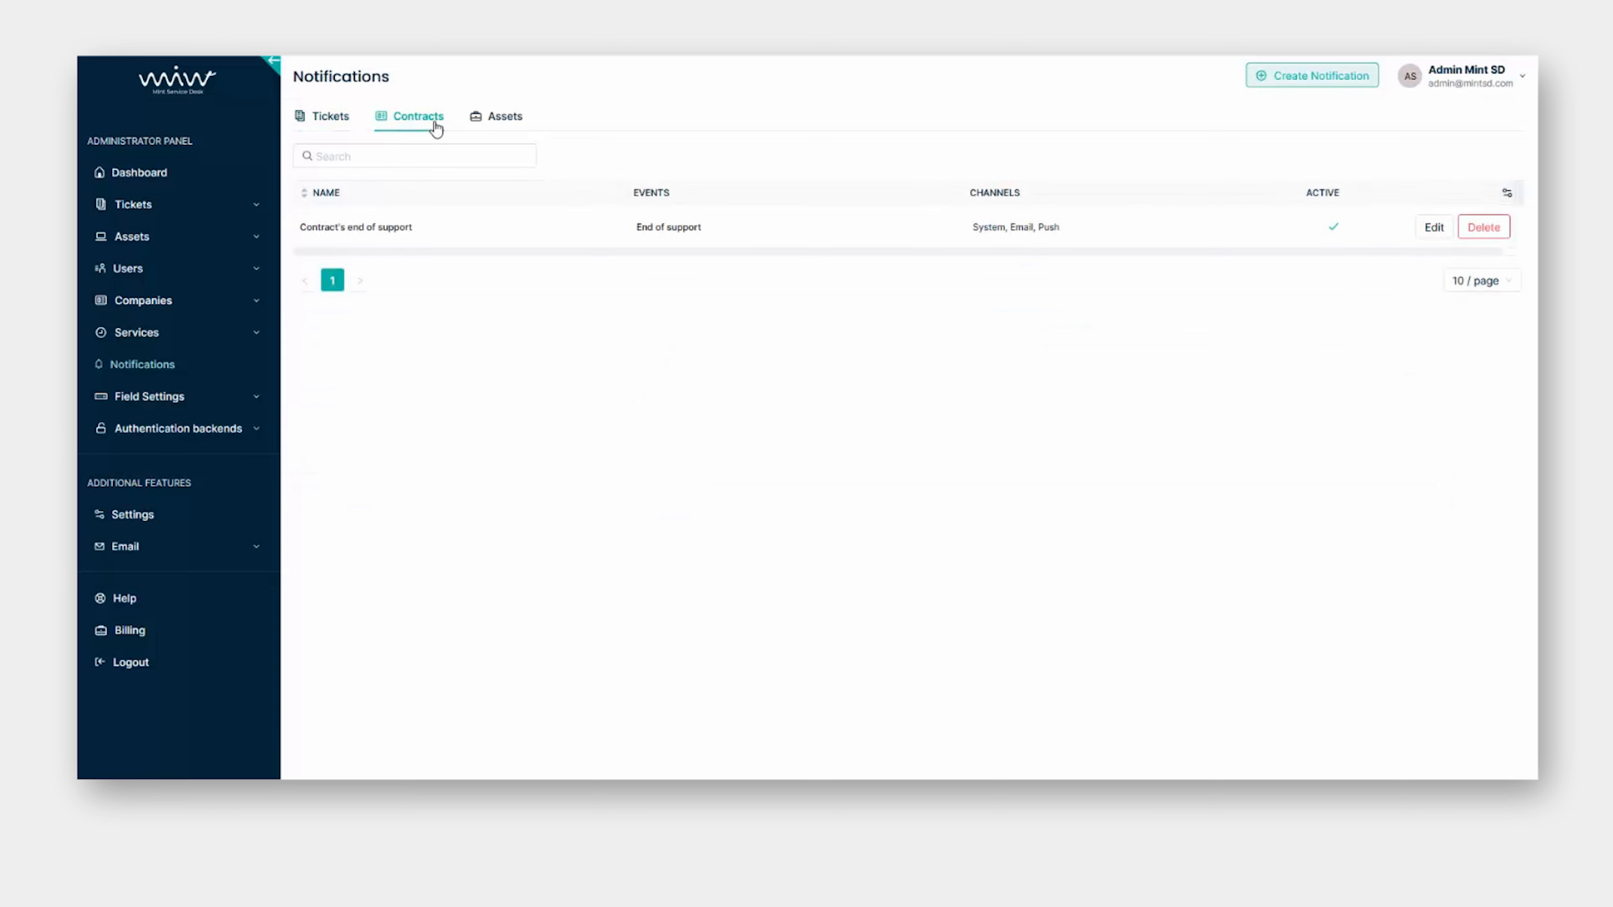
pyautogui.click(519, 127)
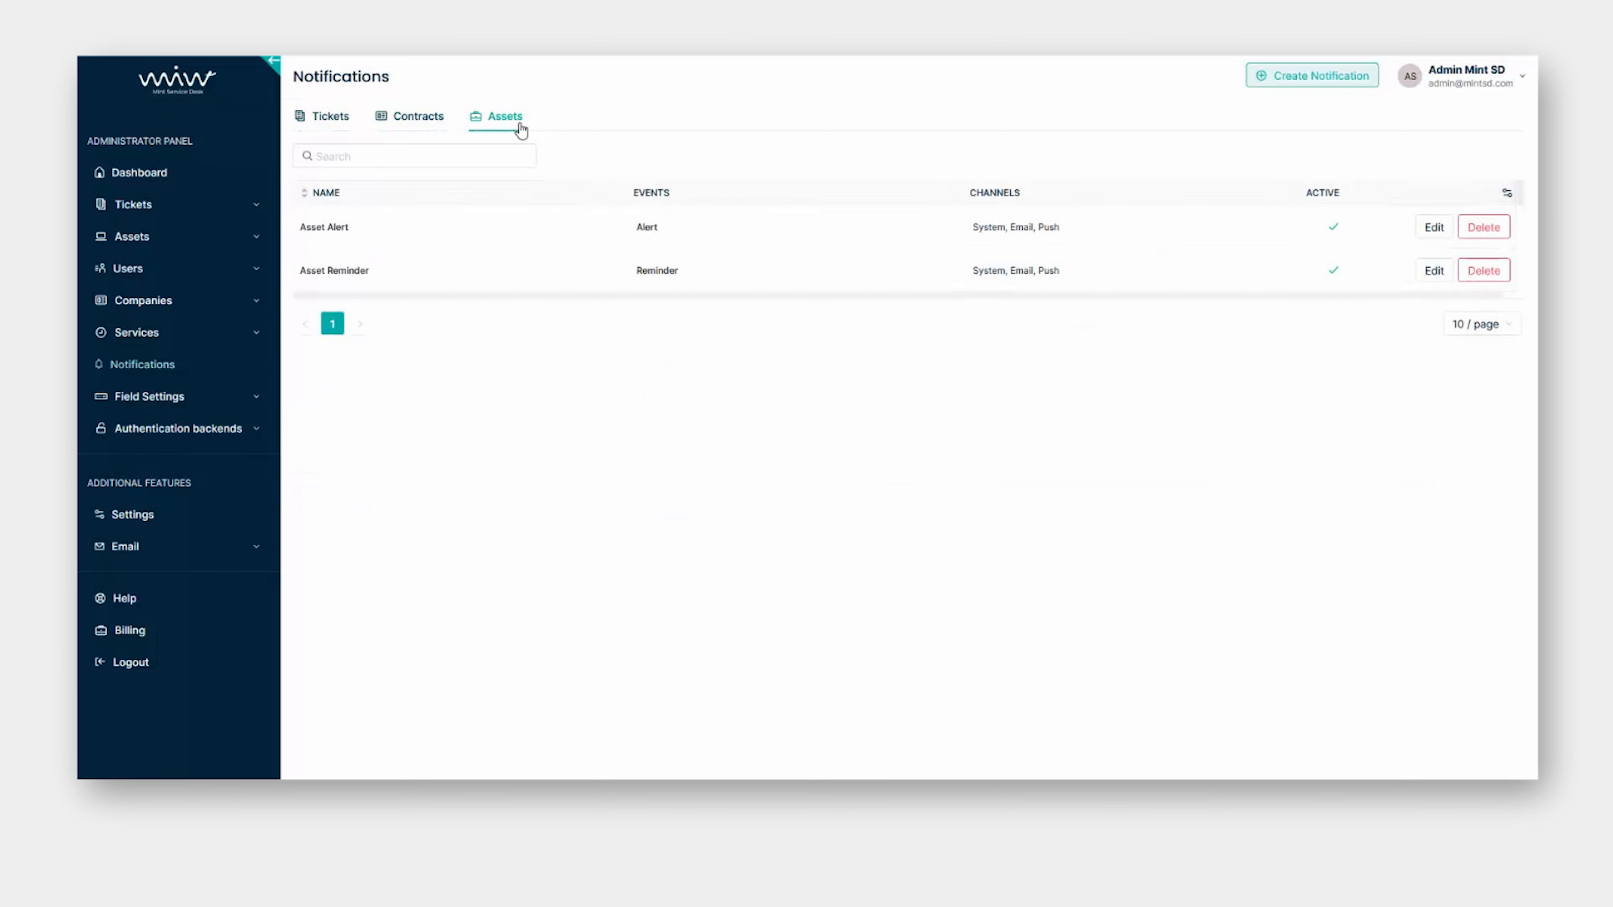
pyautogui.click(346, 128)
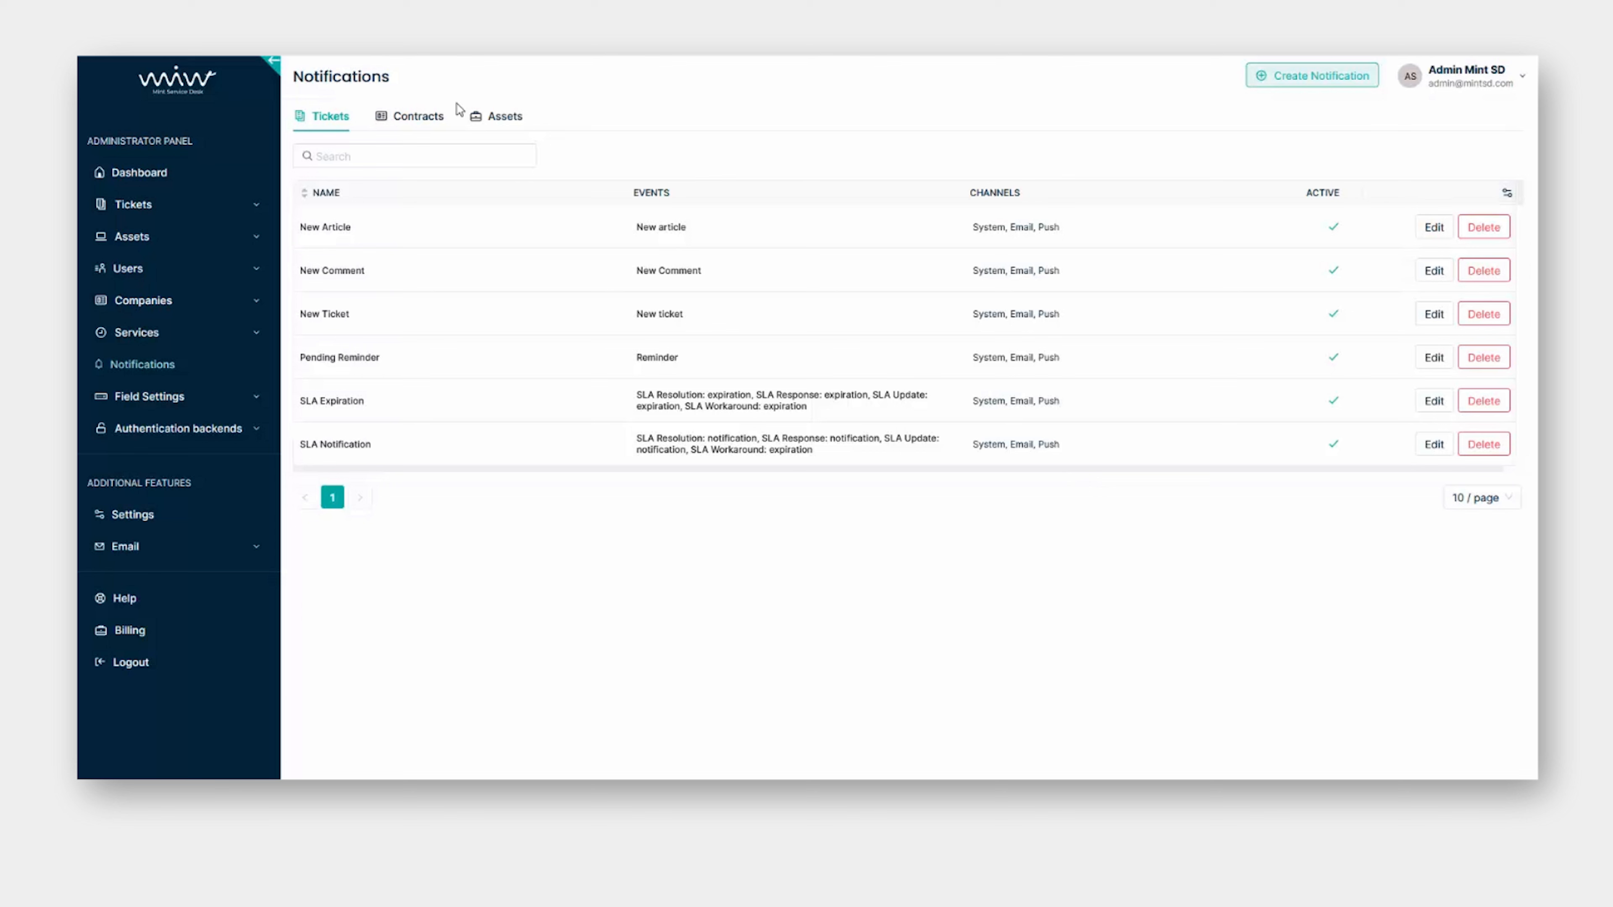
pyautogui.click(435, 119)
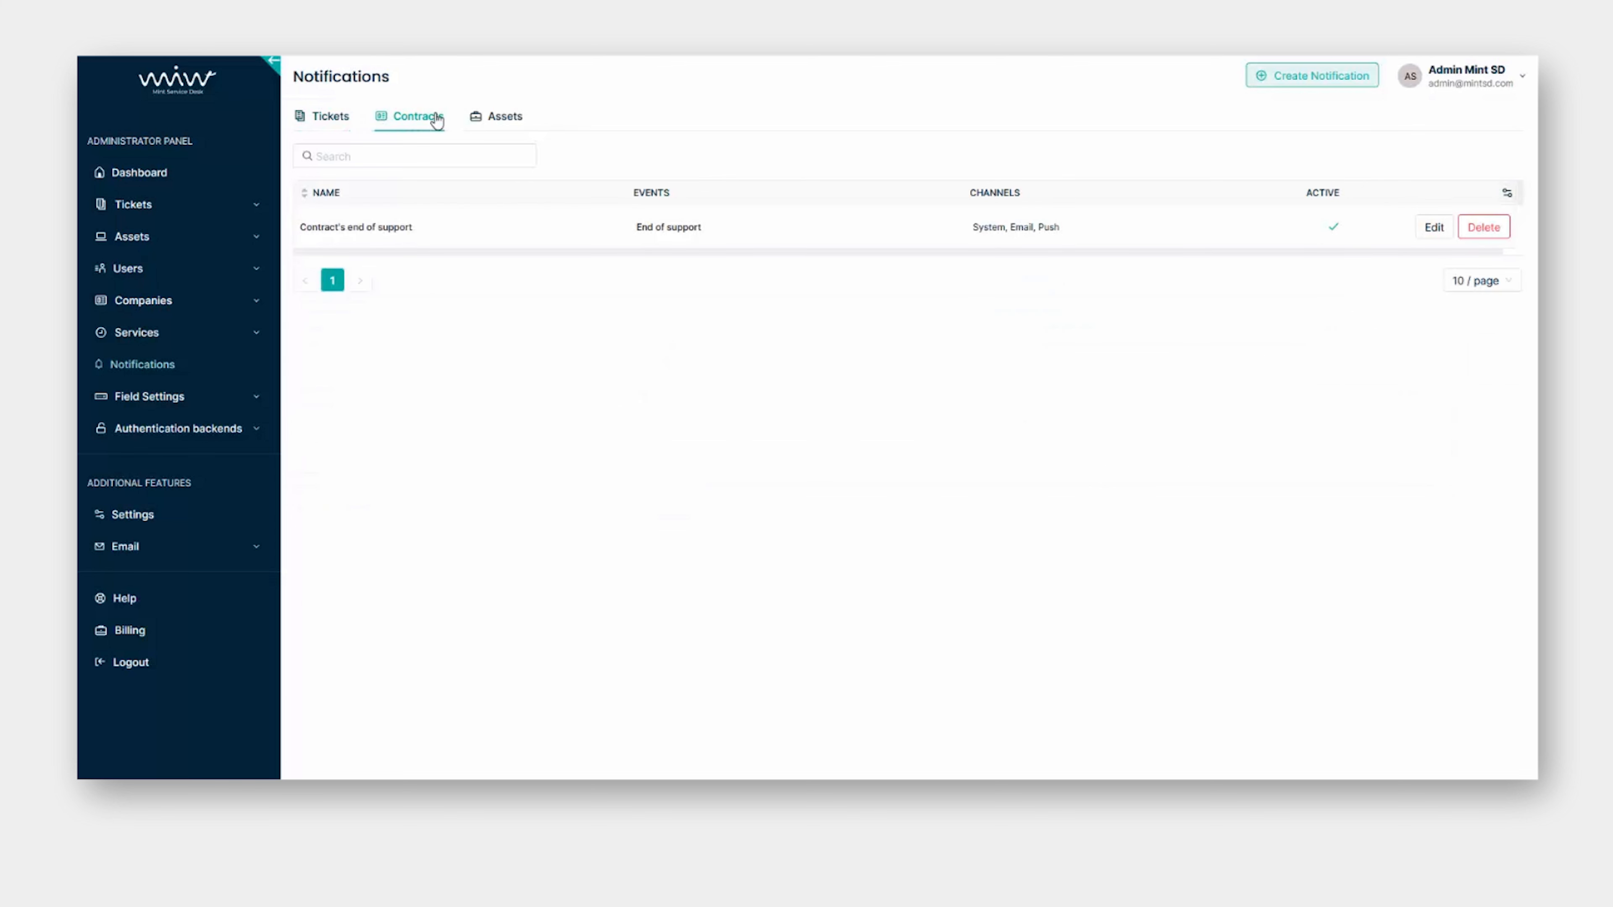
pyautogui.click(516, 129)
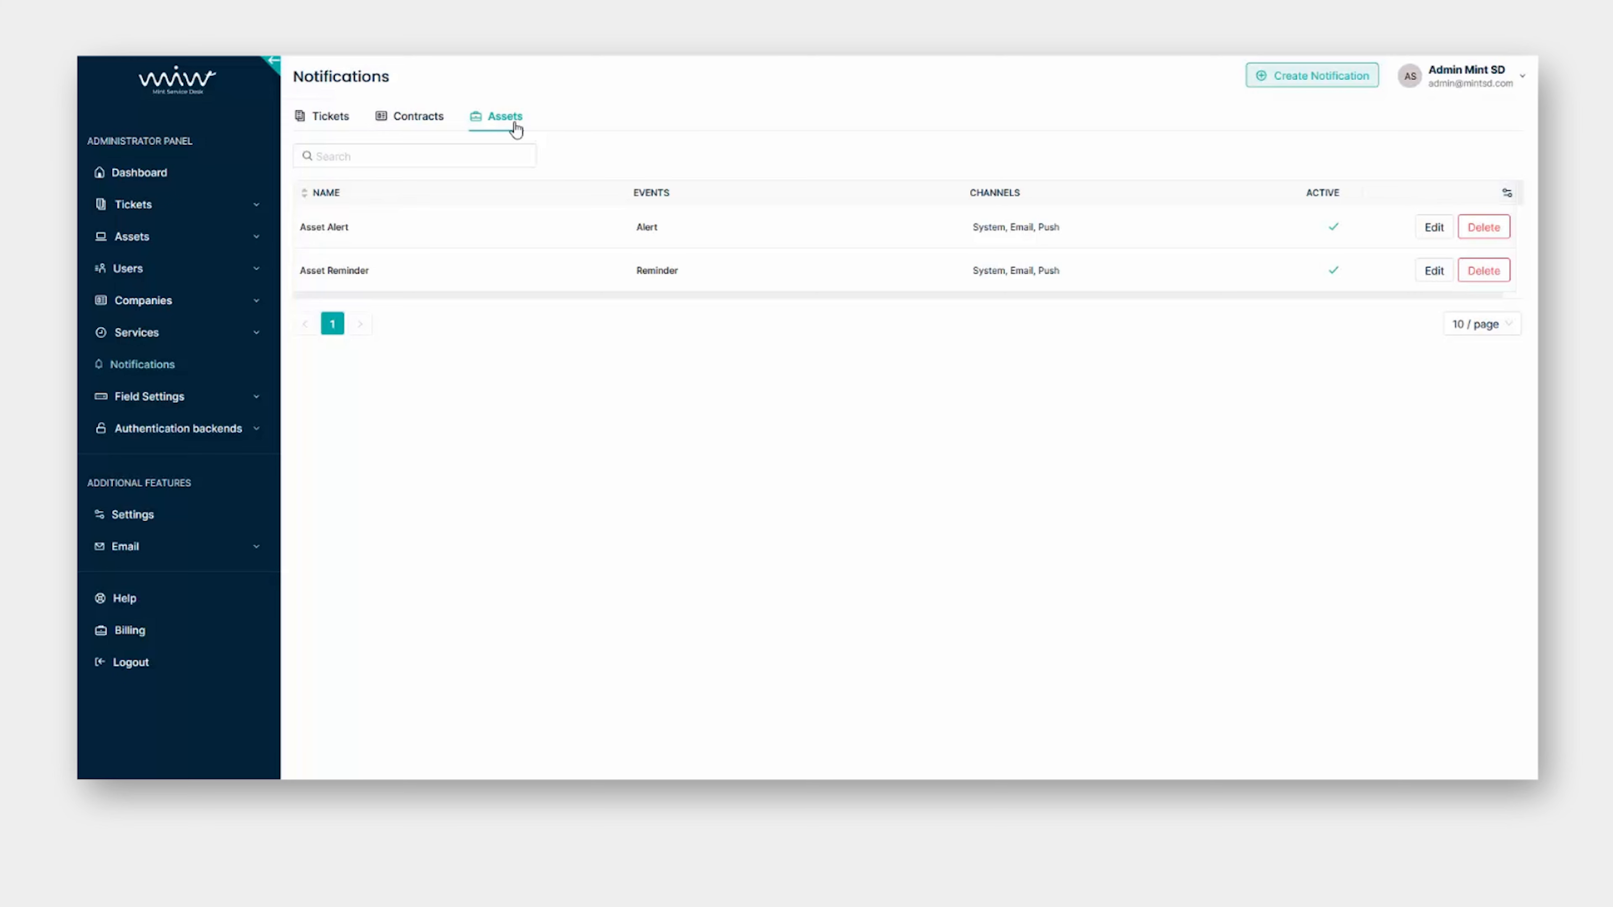
pyautogui.click(345, 123)
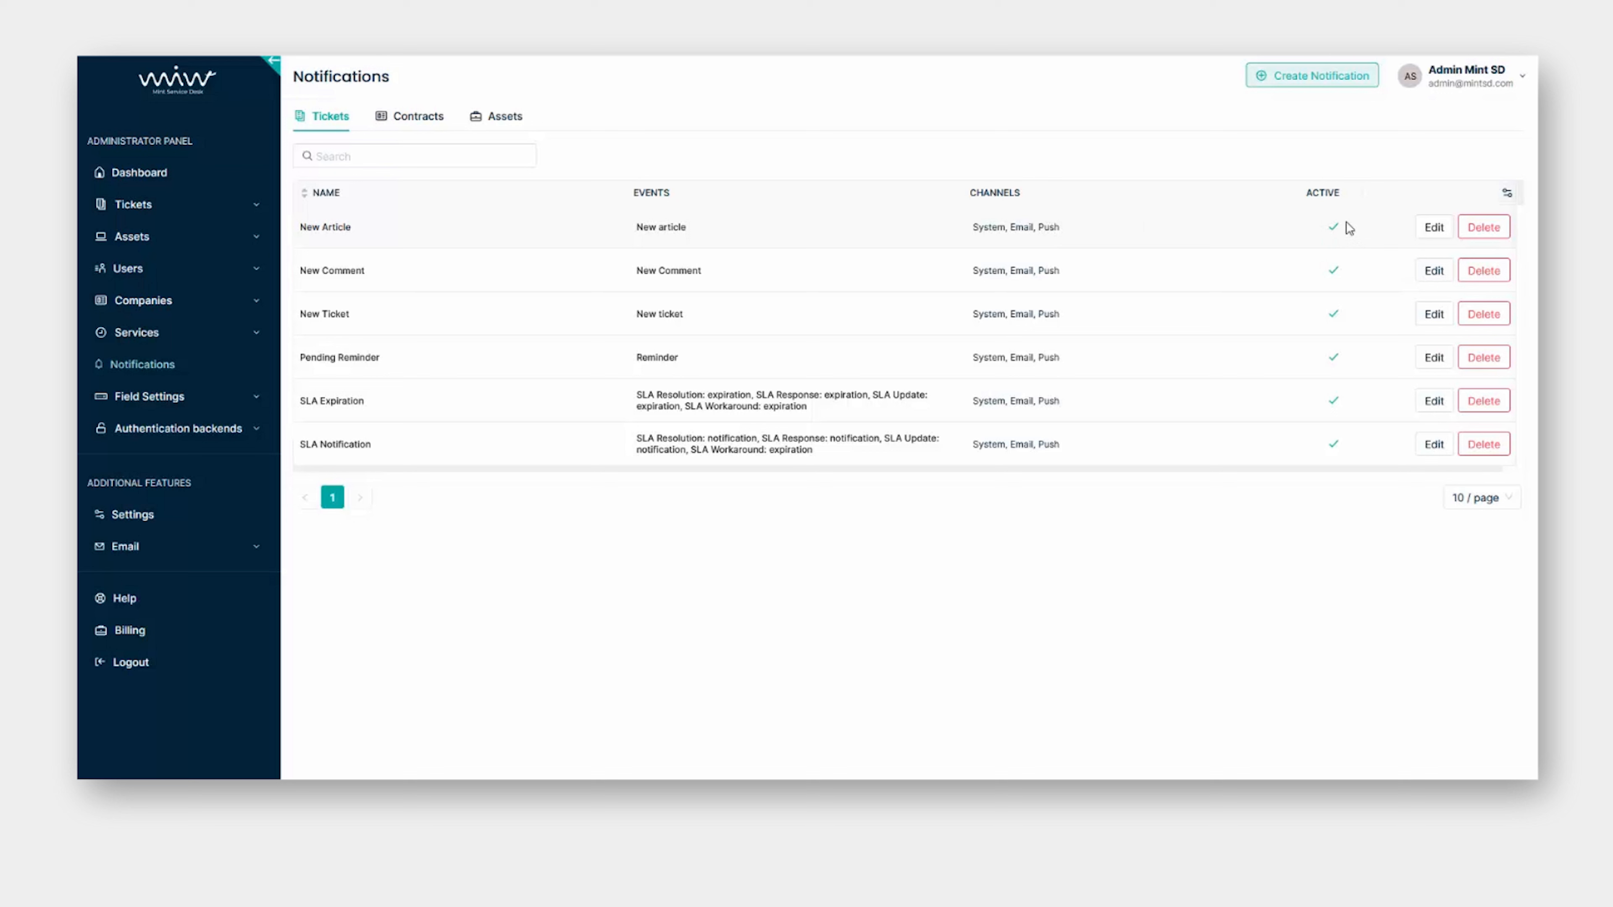
# - Examine the column visibility and rows-per-page choices of the ticket notifications list
pyautogui.click(1507, 196)
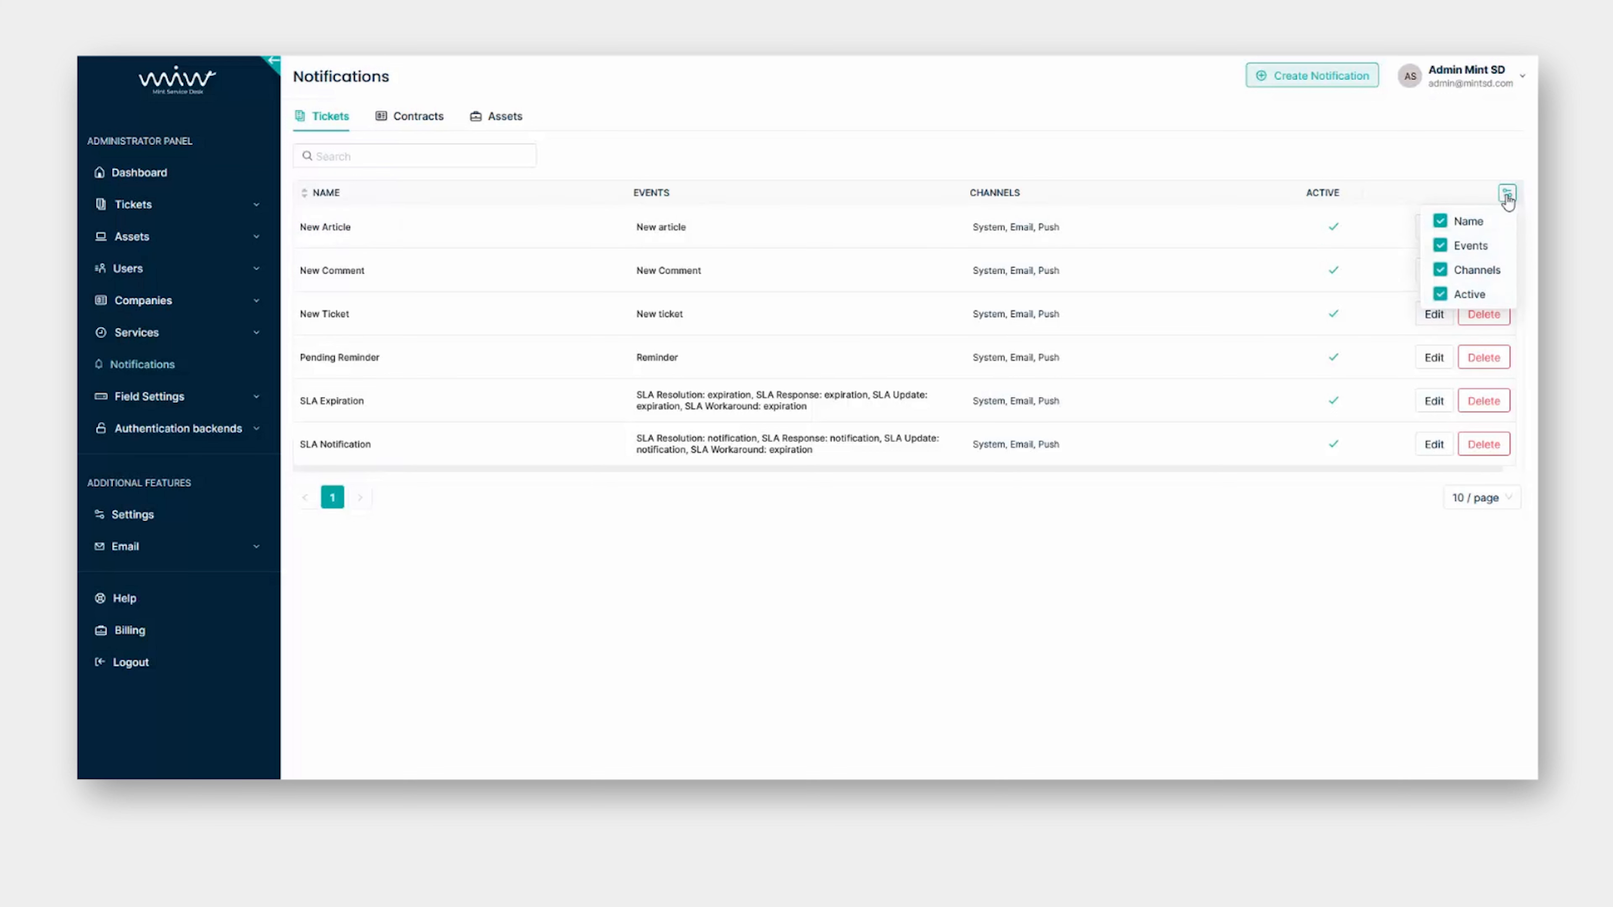
pyautogui.click(1479, 497)
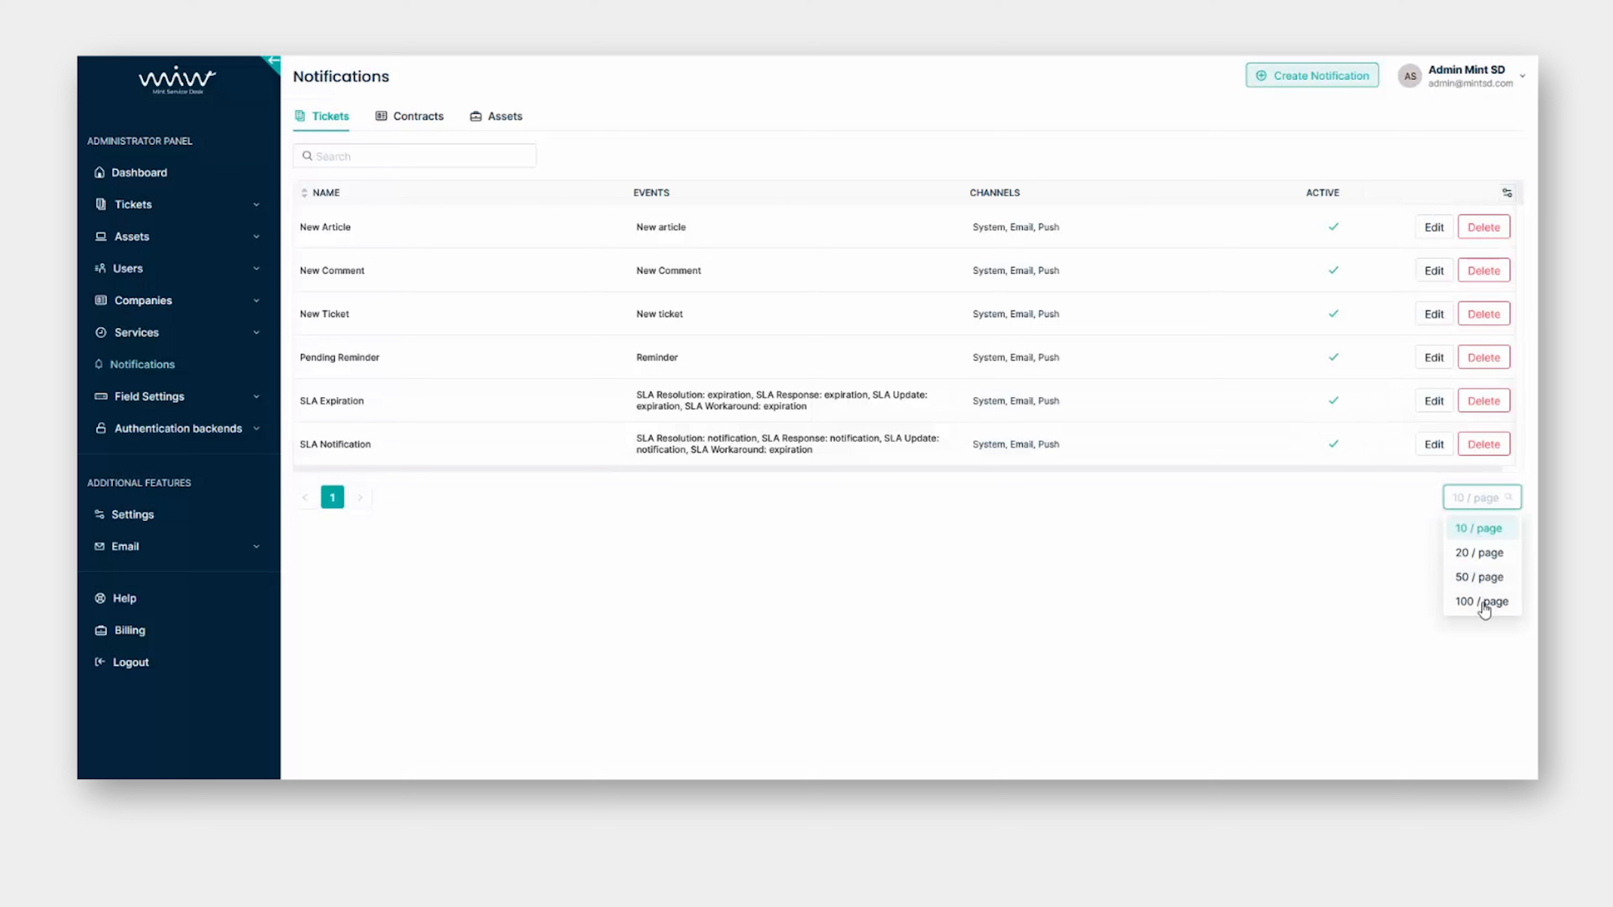
pyautogui.click(1407, 563)
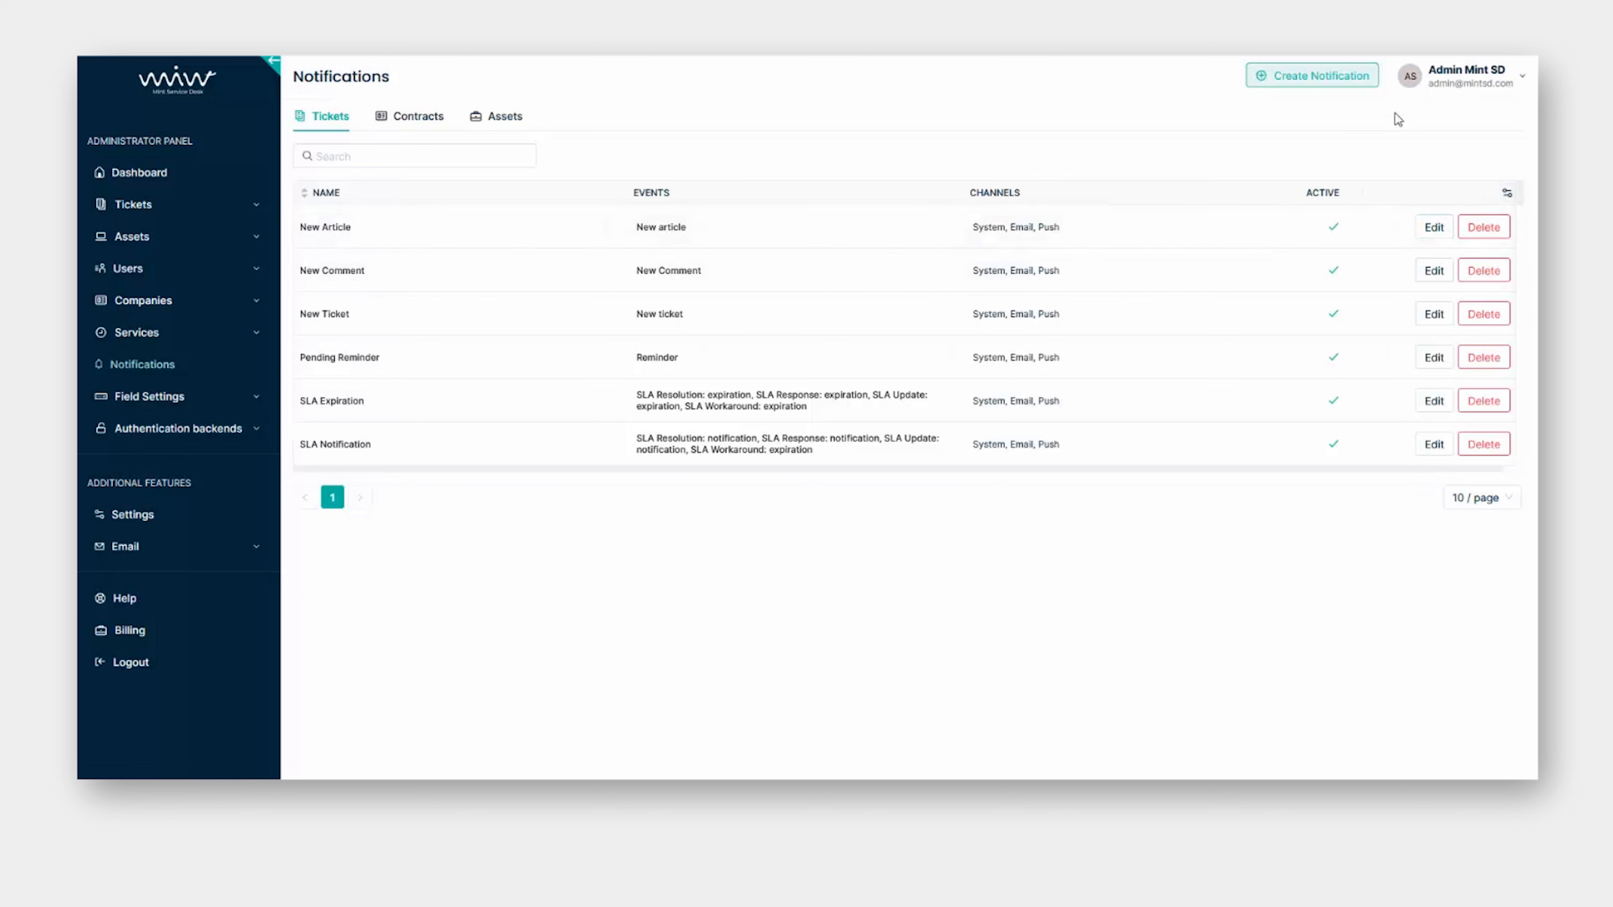
# - Start a new ticket notification and name it "Critical tickets from client Mint Service Desk", leaving its description empty
pyautogui.click(1342, 83)
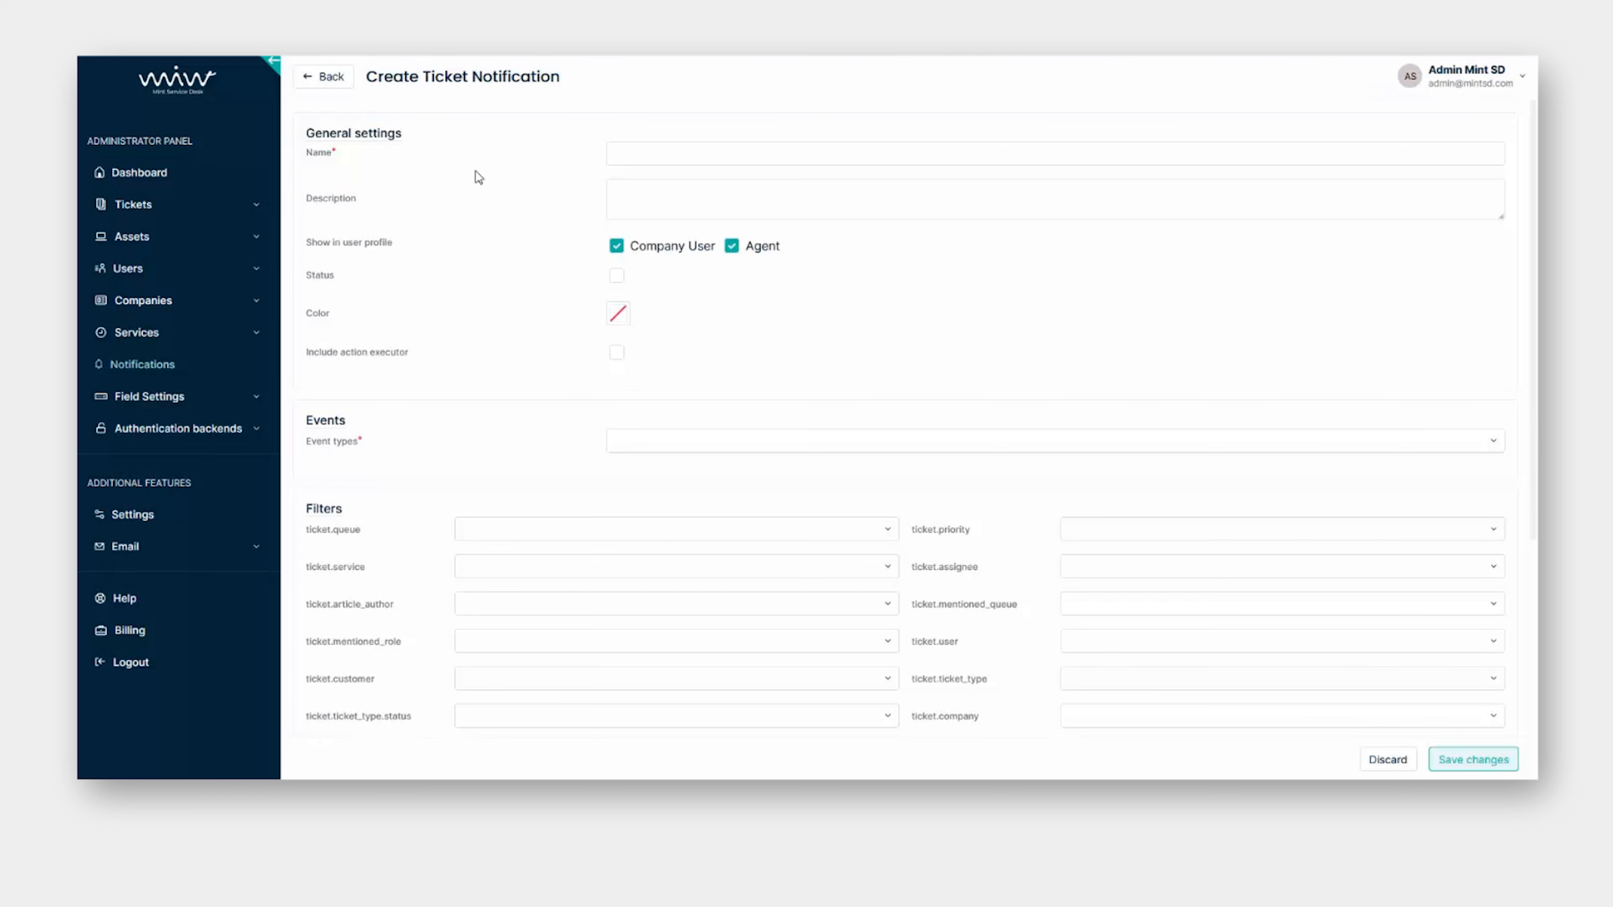
pyautogui.click(622, 159)
pyautogui.write('Critical tickets from client Mint Service Desk')
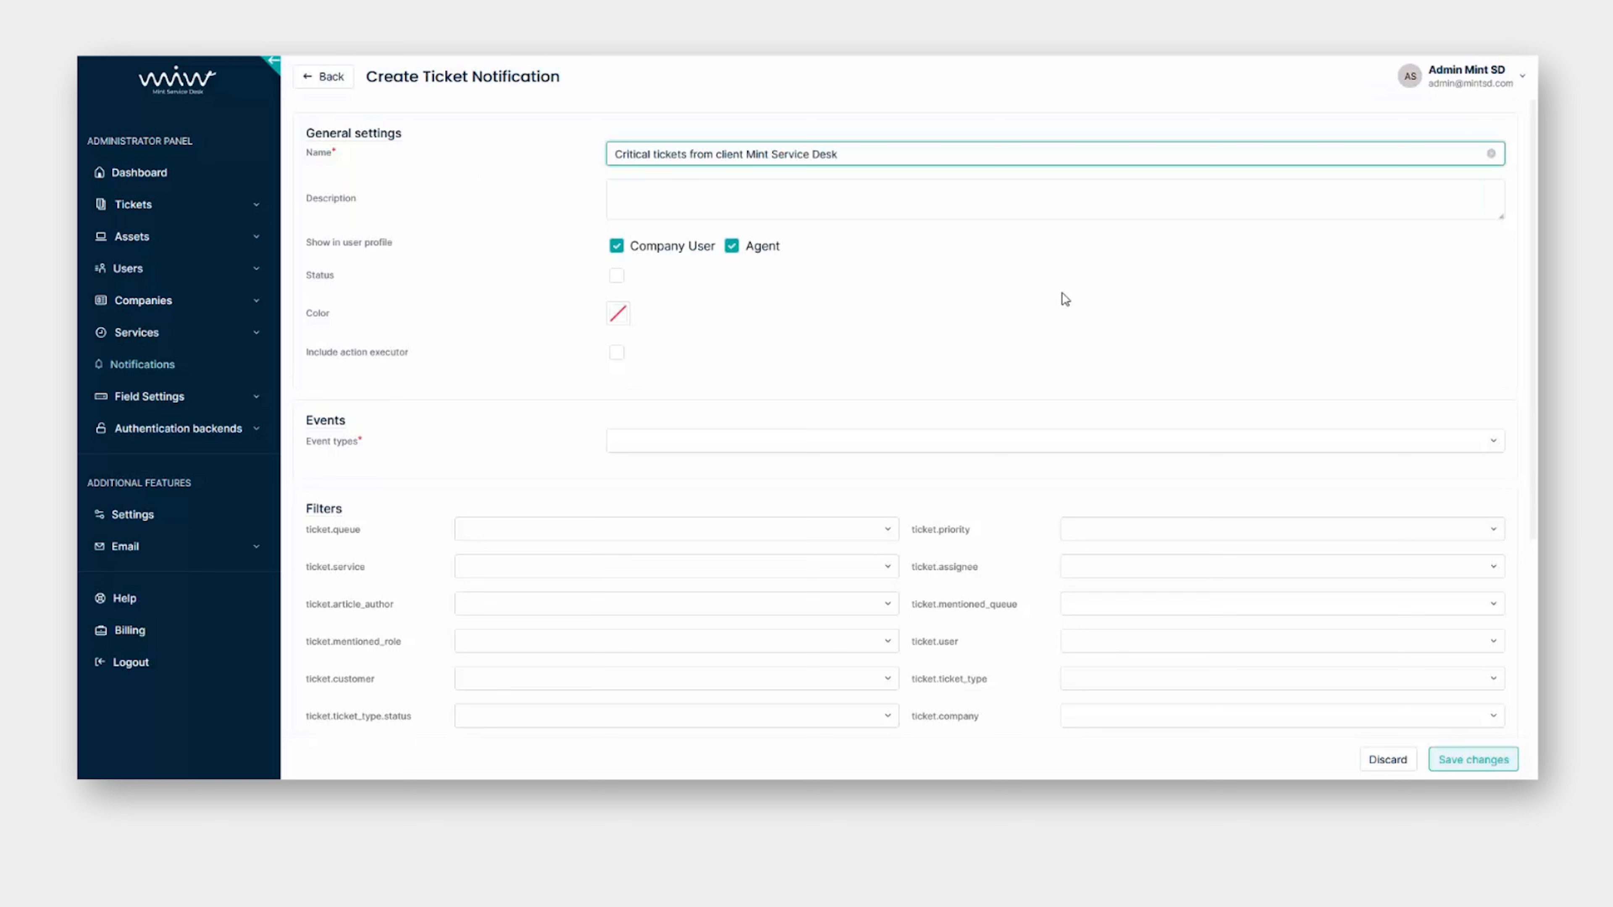
pyautogui.click(705, 199)
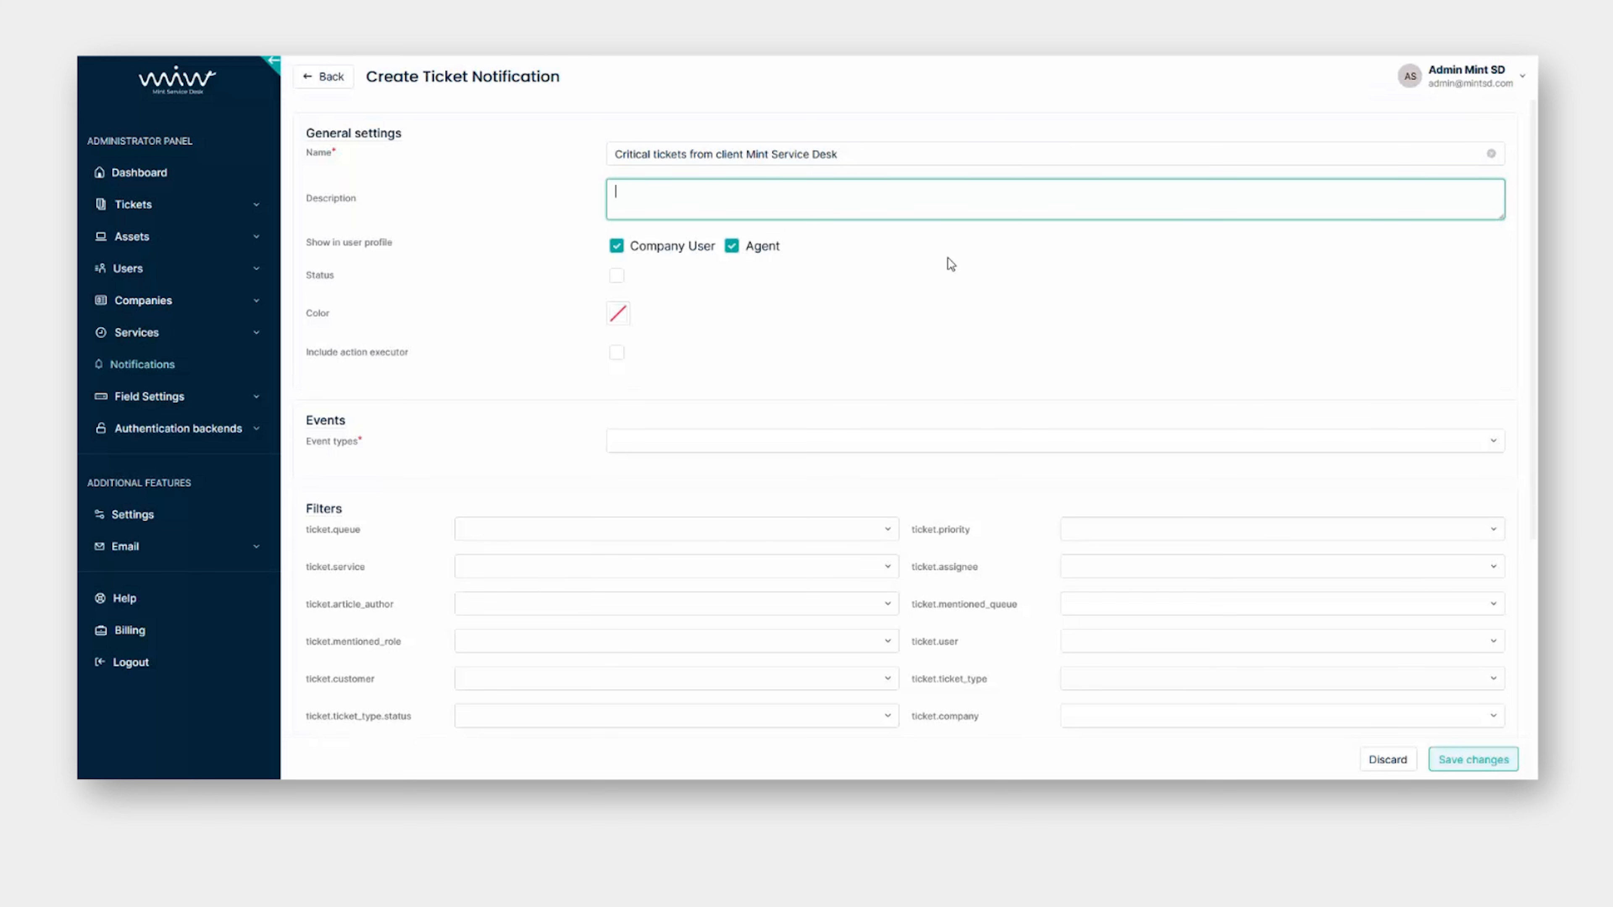
# - Restrict the notification's visibility in user profiles to Agent by disabling Company User
pyautogui.click(403, 251)
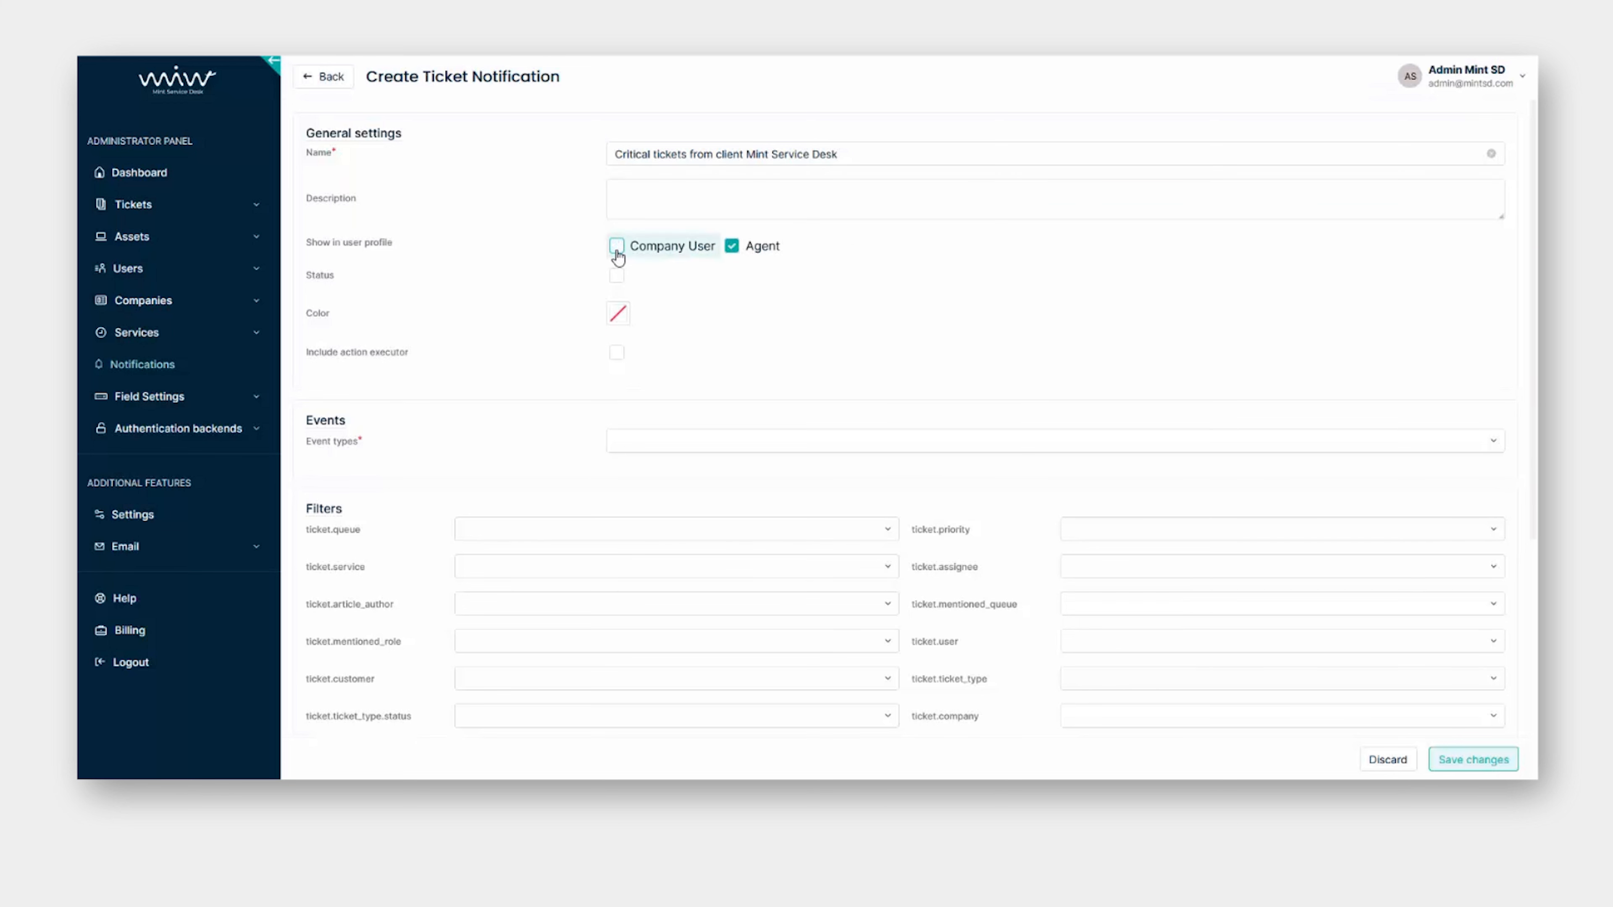
pyautogui.click(732, 252)
pyautogui.click(732, 253)
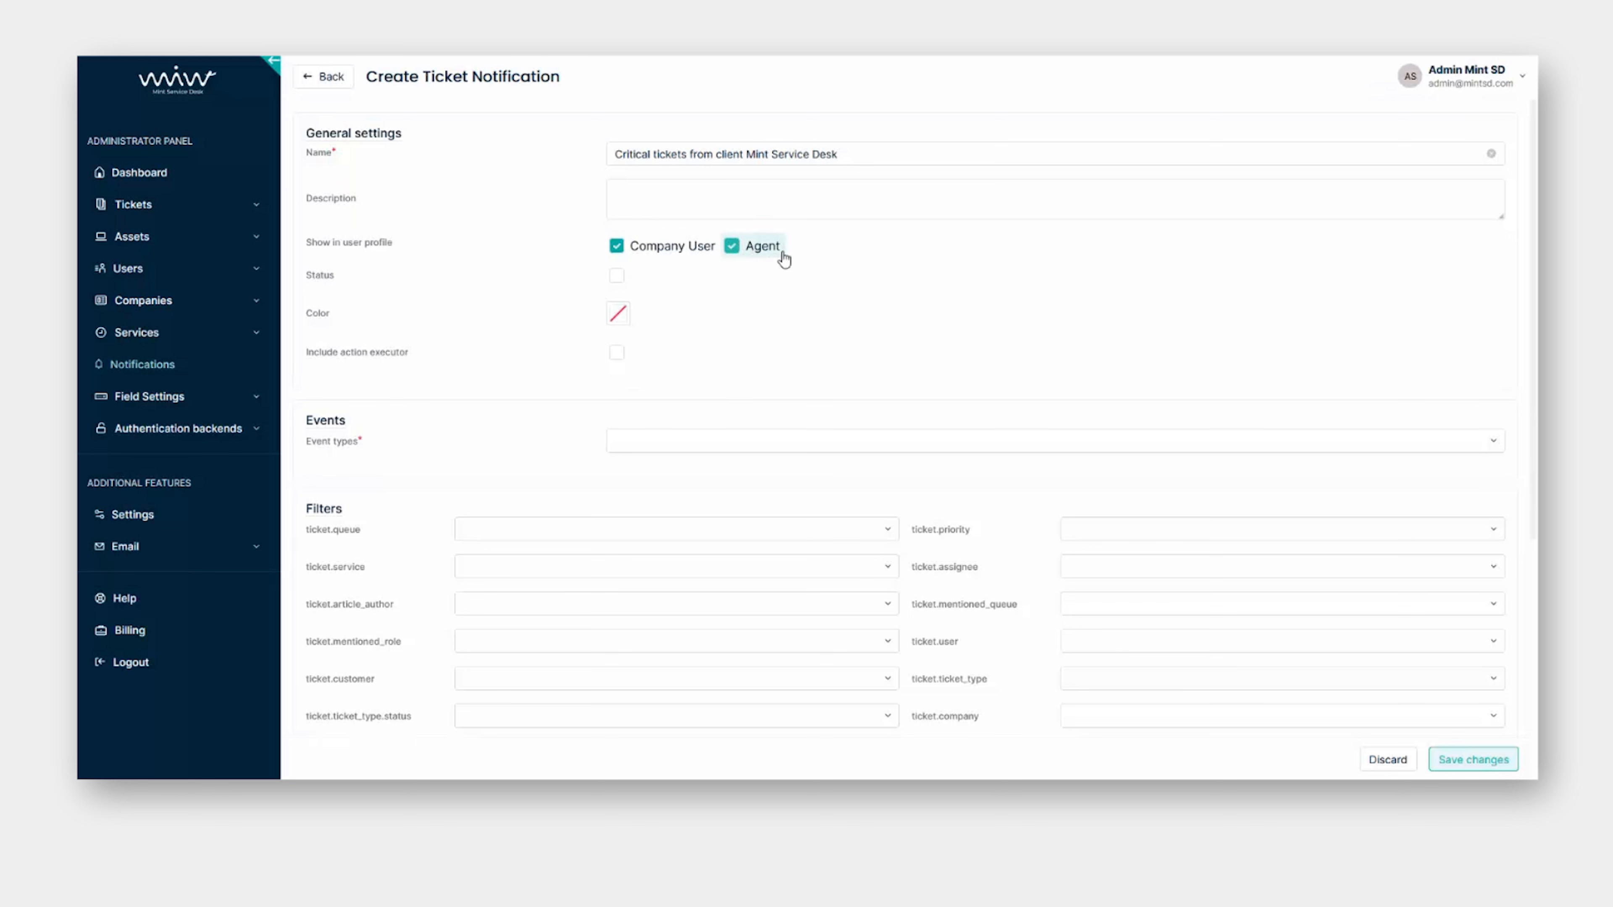
pyautogui.click(657, 255)
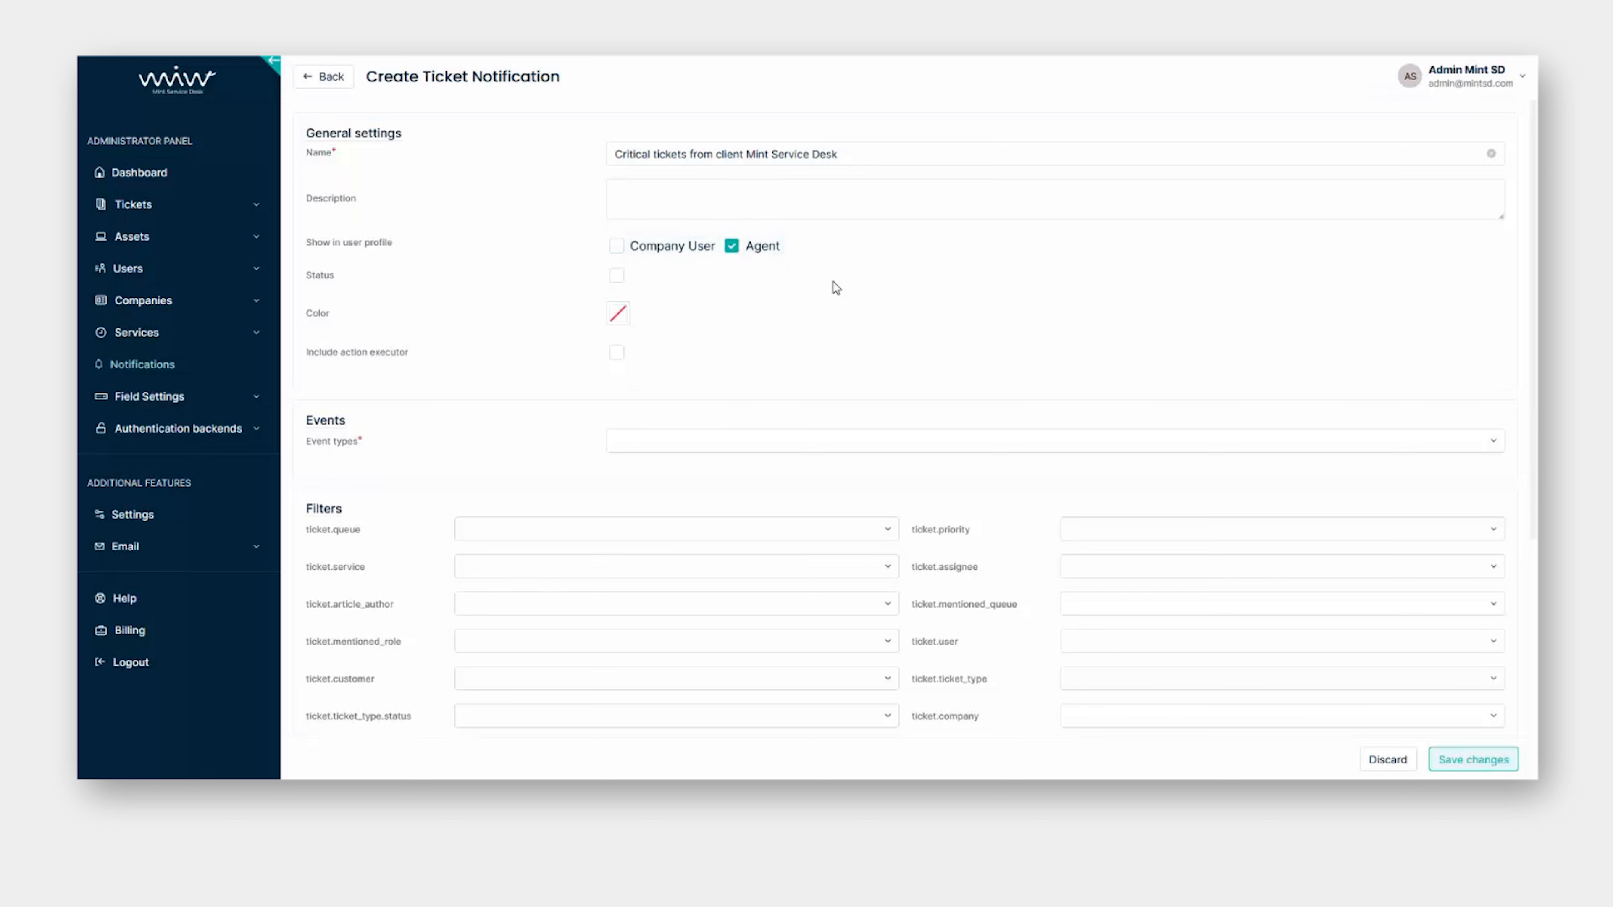
# - Enable the notification's status and set its color to the recommended pink EB2F96
pyautogui.click(619, 281)
pyautogui.click(619, 320)
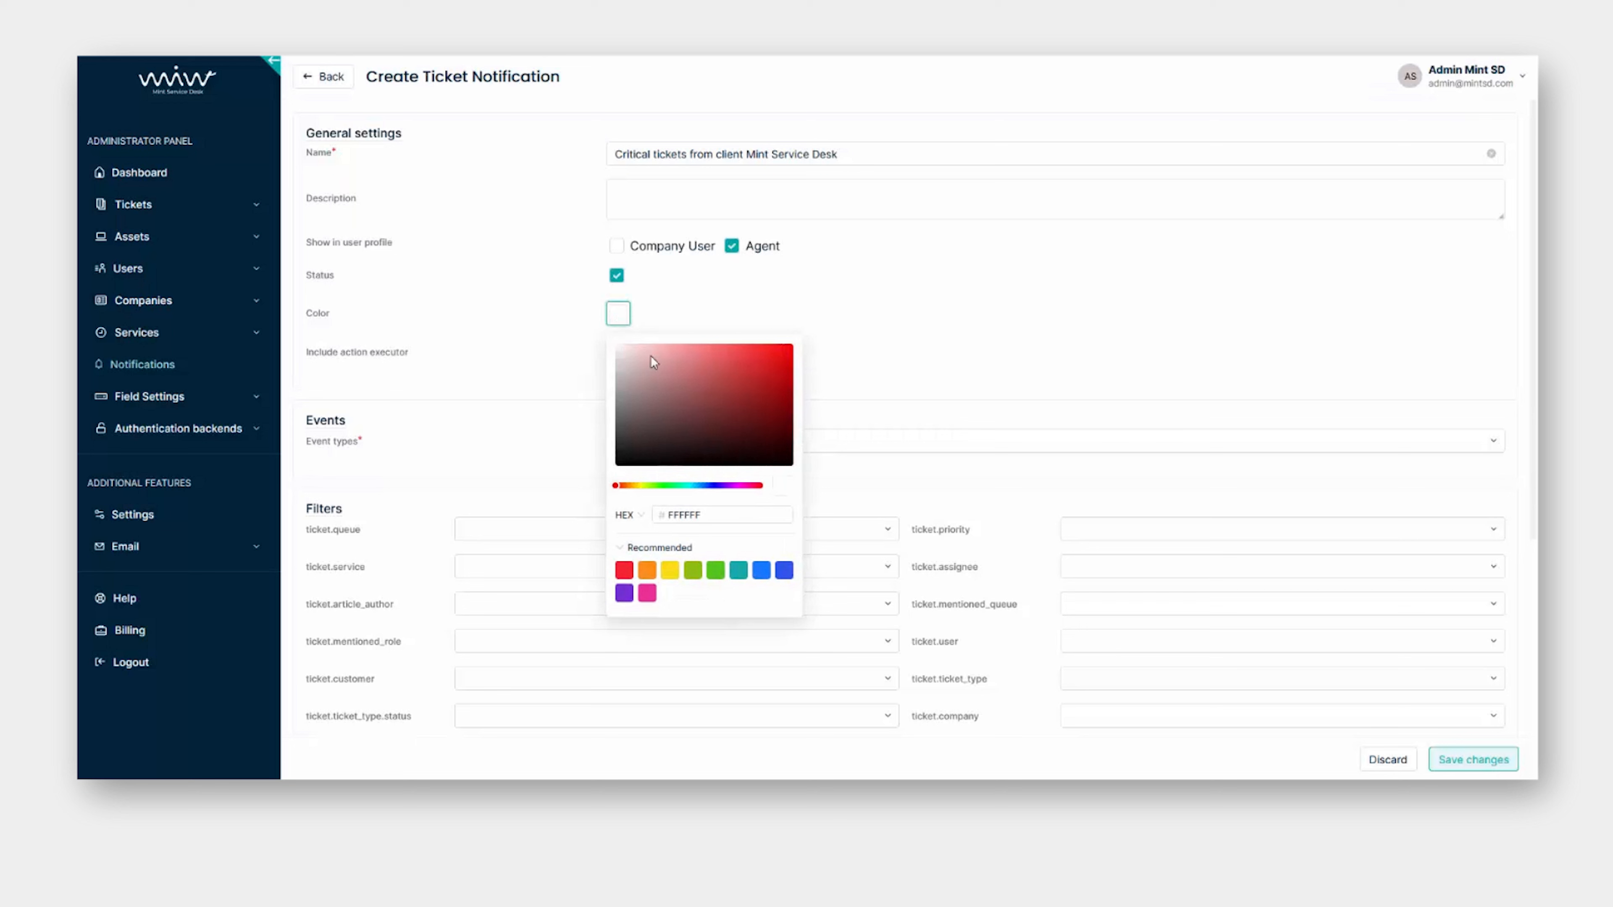
pyautogui.moveTo(724, 424); pyautogui.dragTo(768, 386)
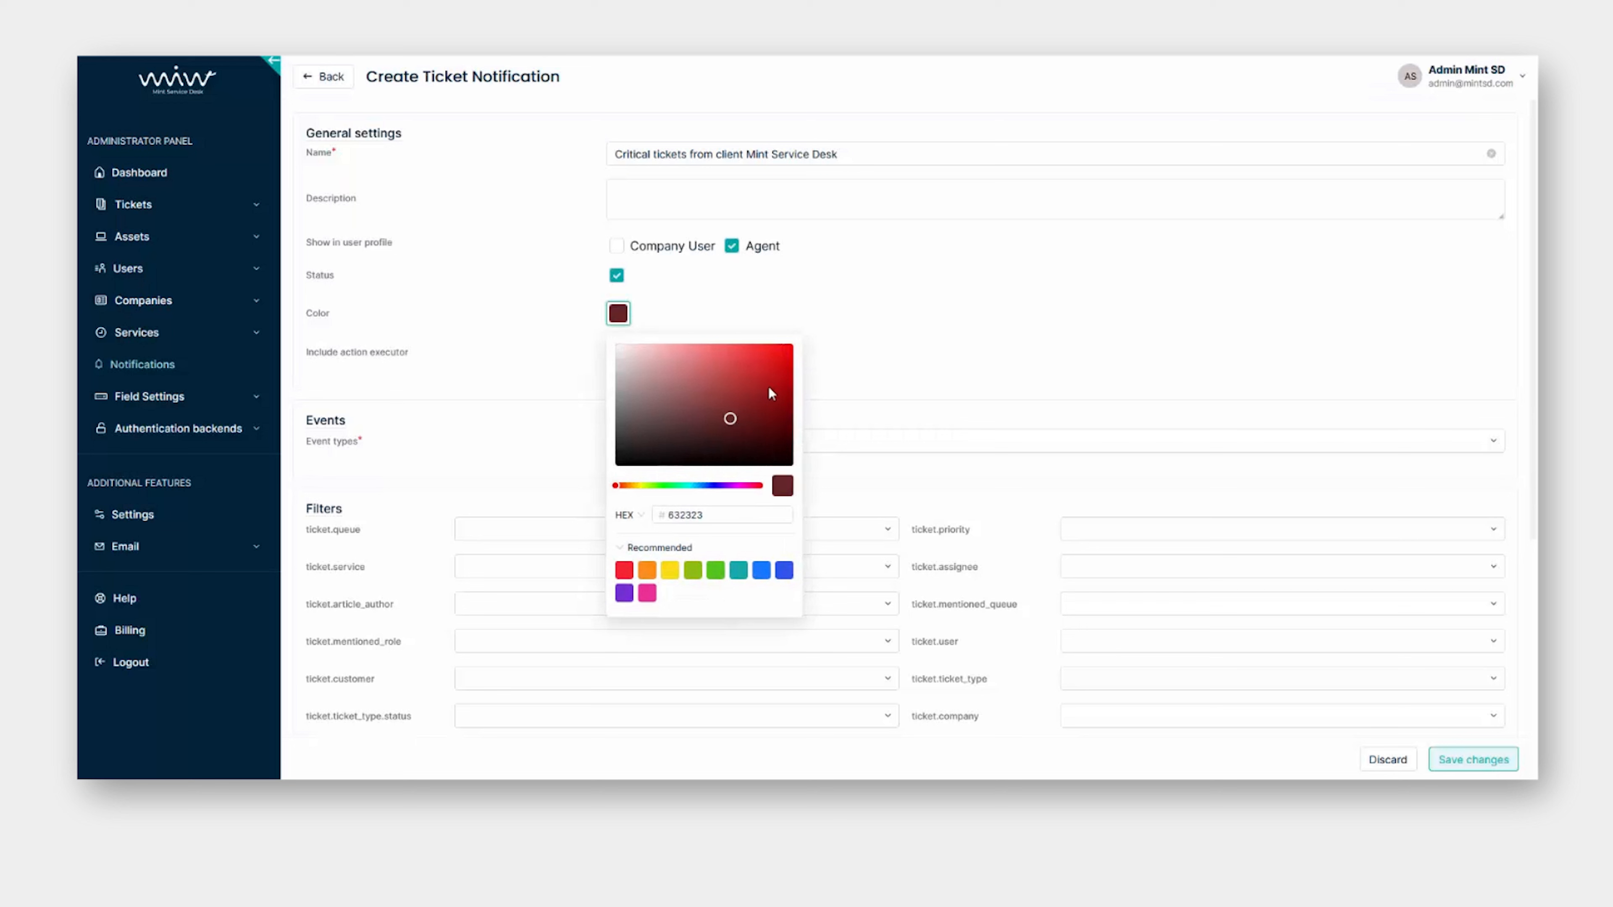
pyautogui.click(647, 594)
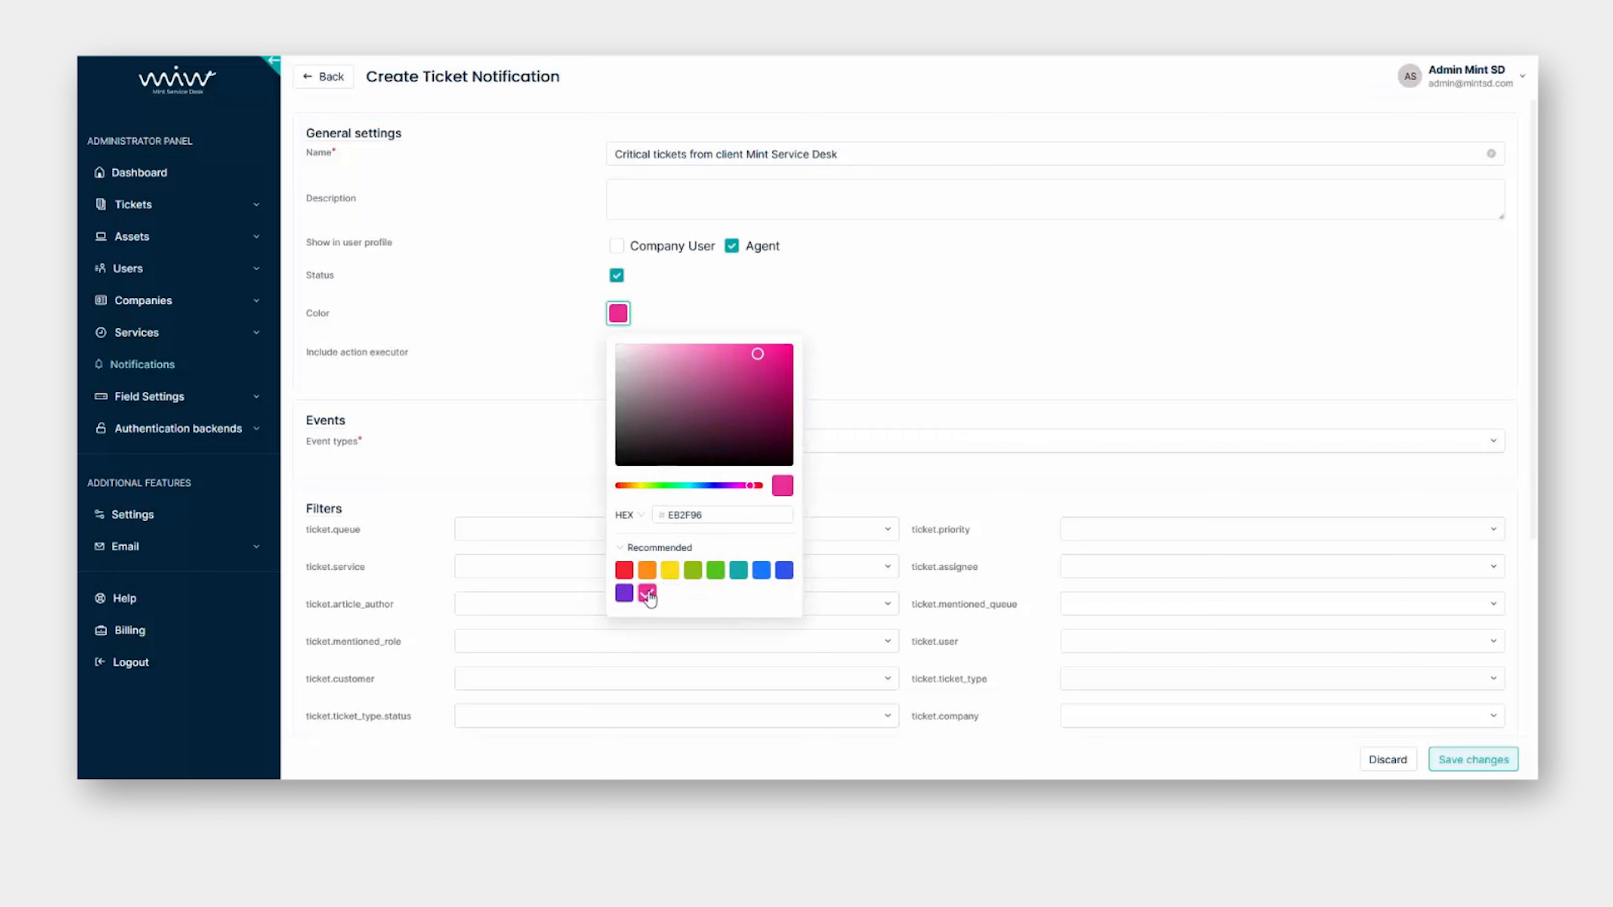
pyautogui.click(889, 381)
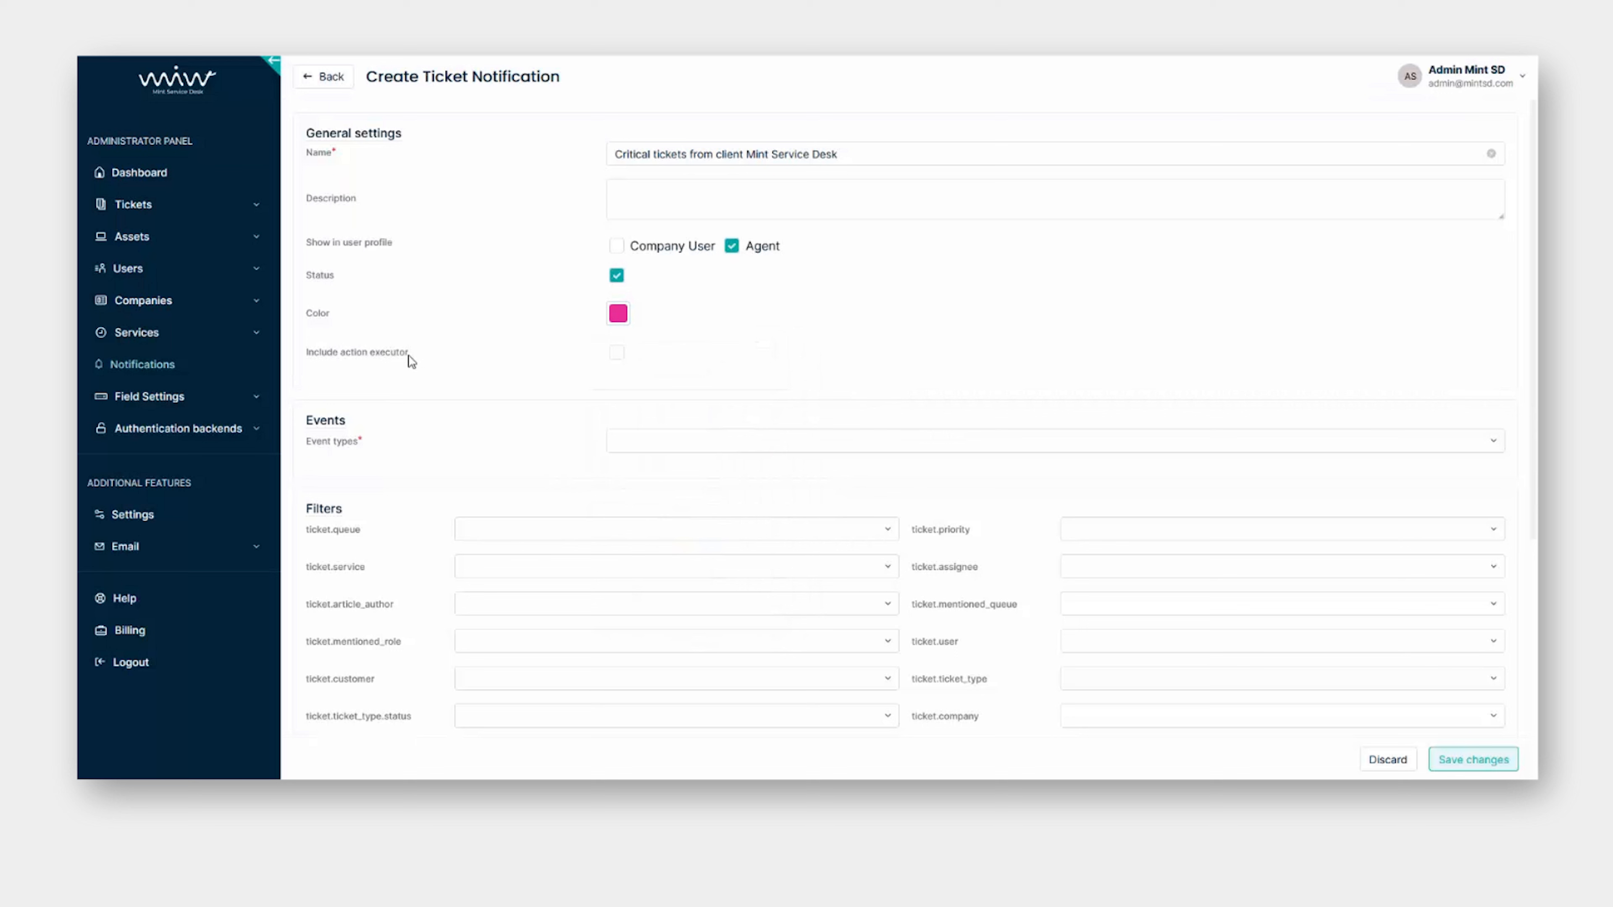
pyautogui.click(617, 354)
pyautogui.click(619, 357)
pyautogui.click(616, 356)
pyautogui.click(617, 353)
# - Review the available event types and choose New ticket as the event that triggers the notification
pyautogui.scroll(-3, 792, 314)
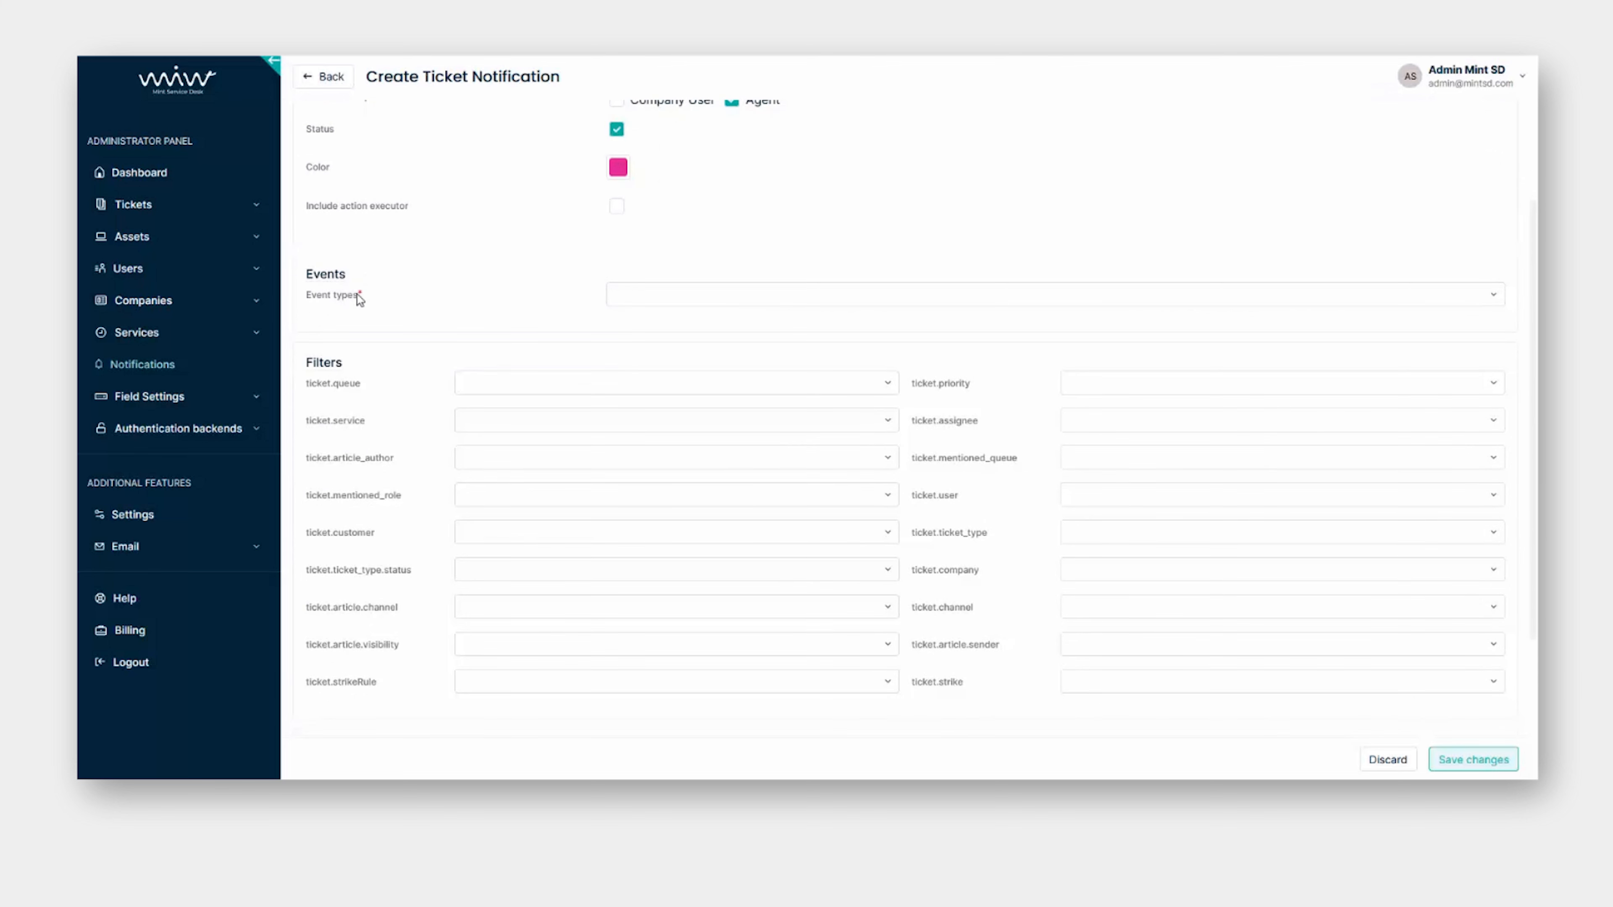
pyautogui.click(692, 296)
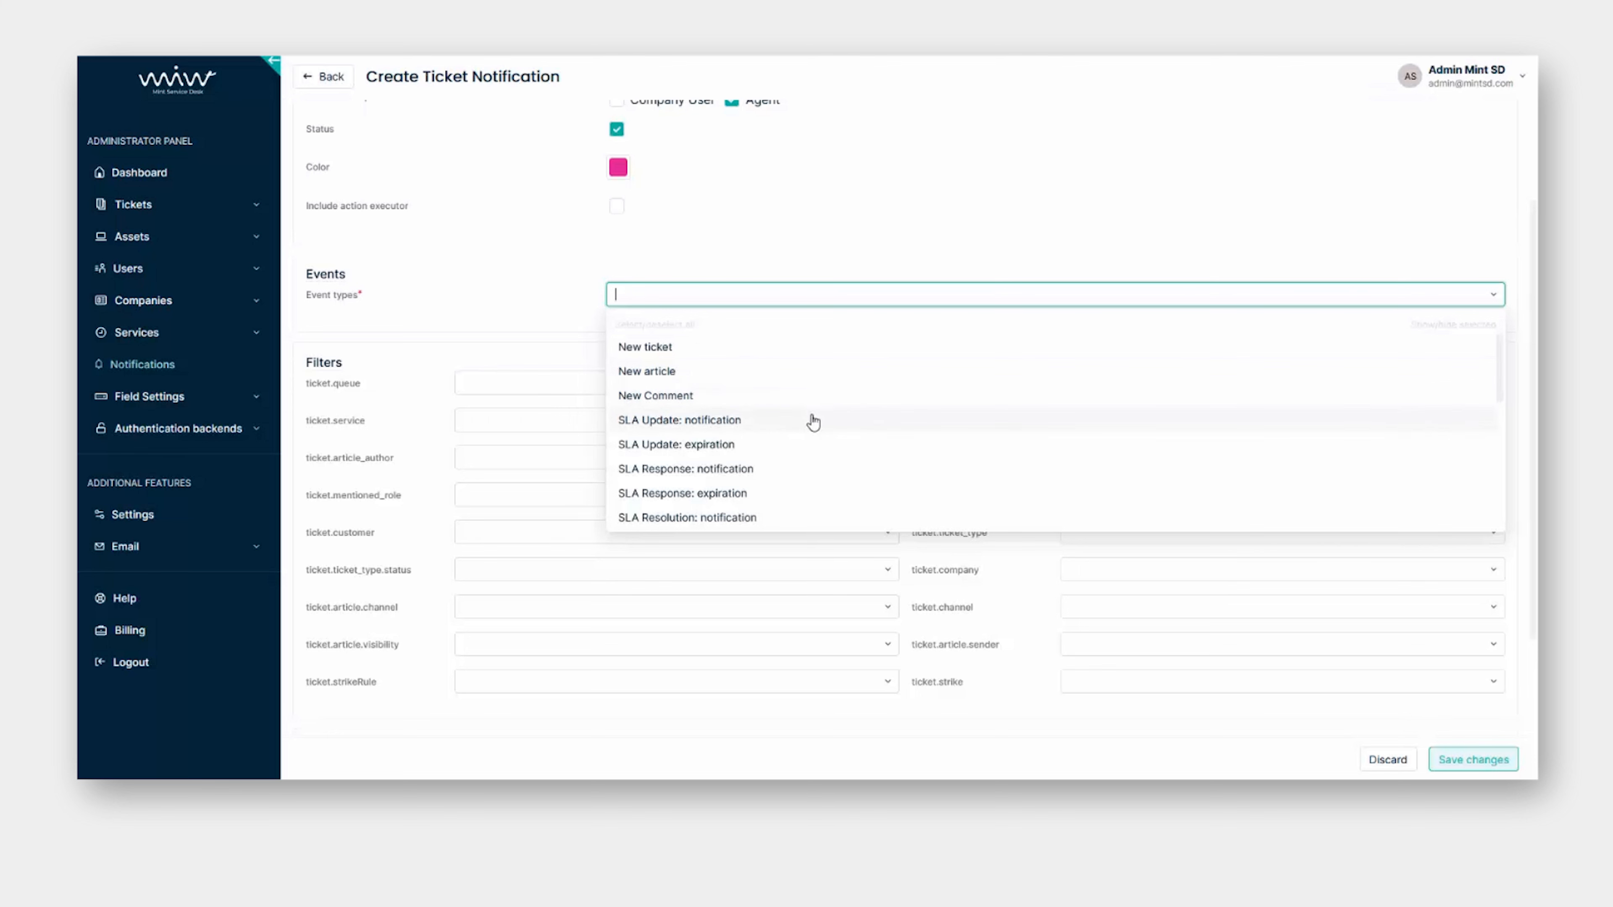
pyautogui.scroll(-1, 835, 418)
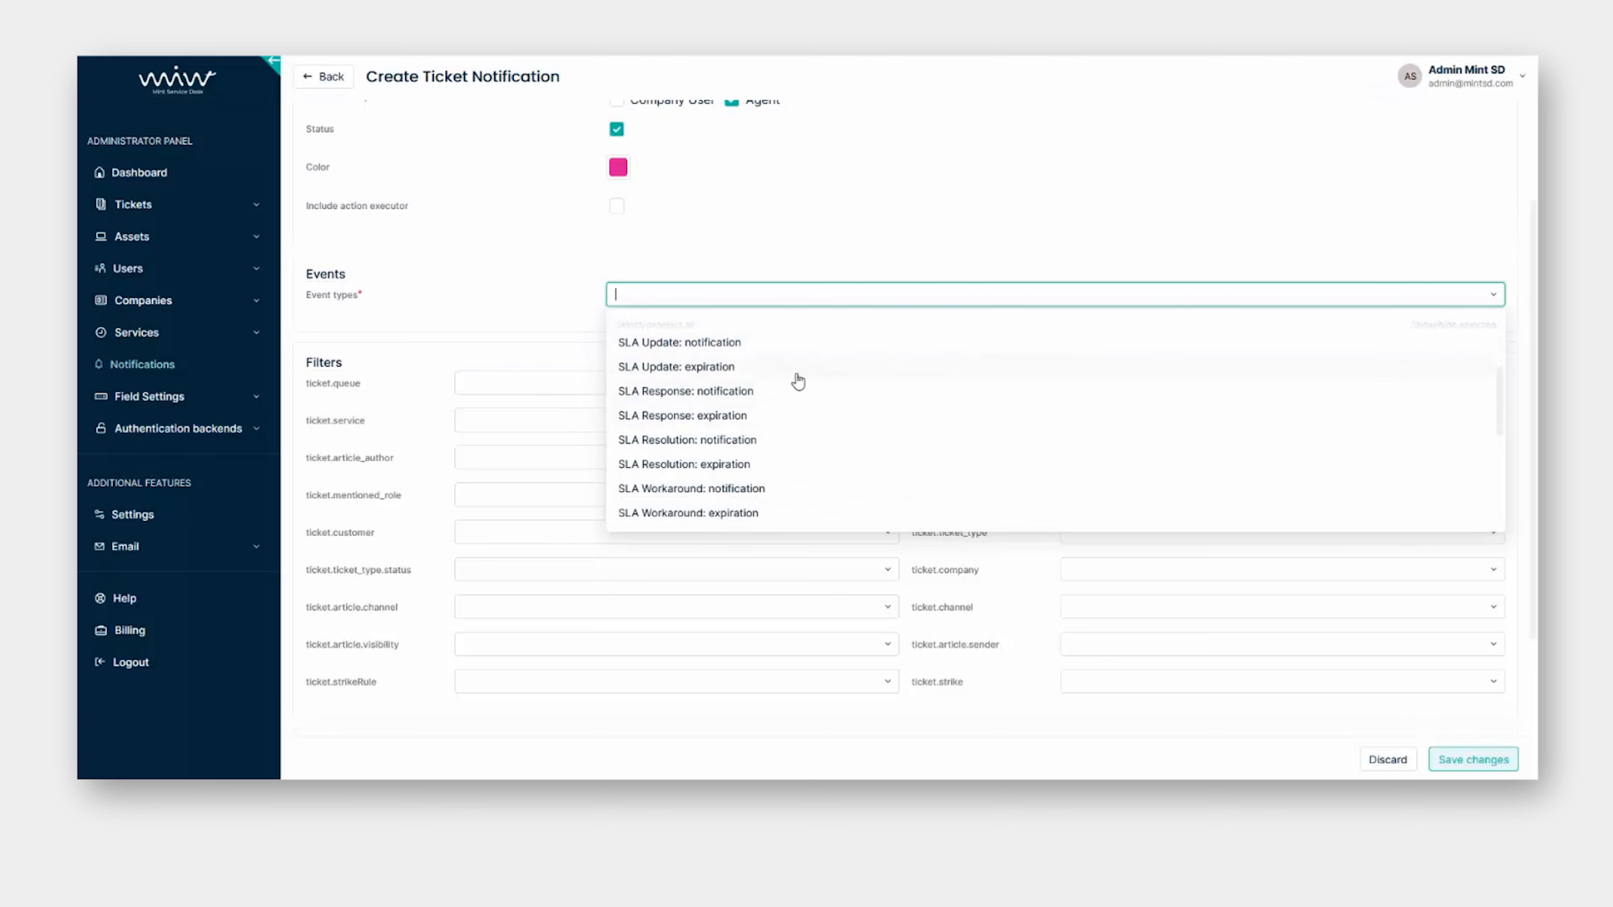
pyautogui.scroll(-2, 785, 394)
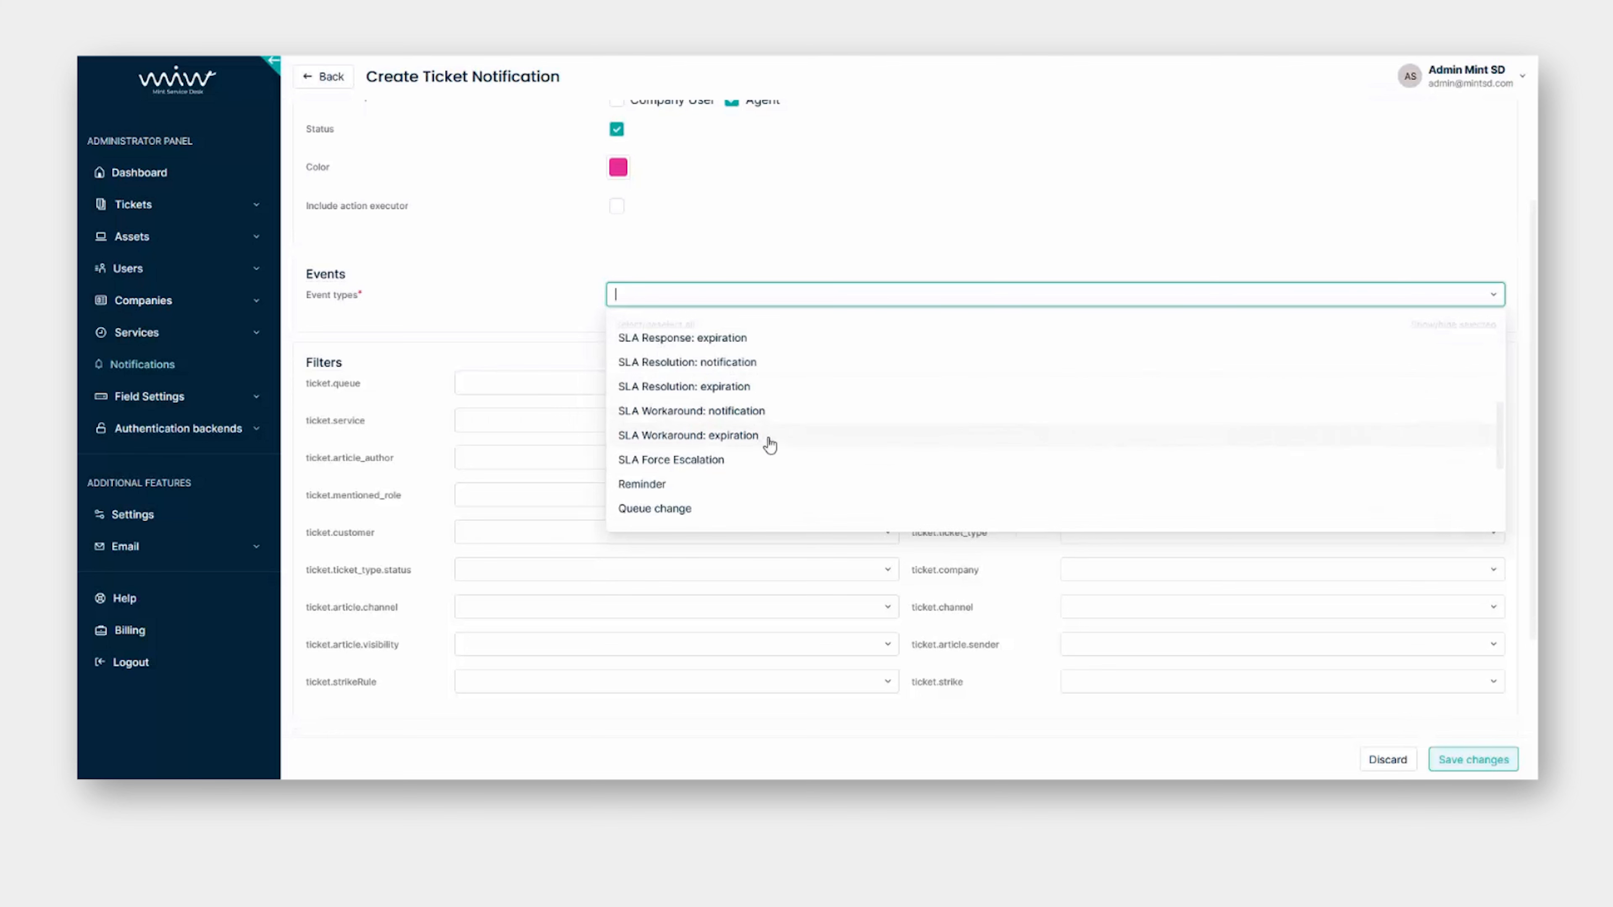
pyautogui.scroll(-1, 769, 447)
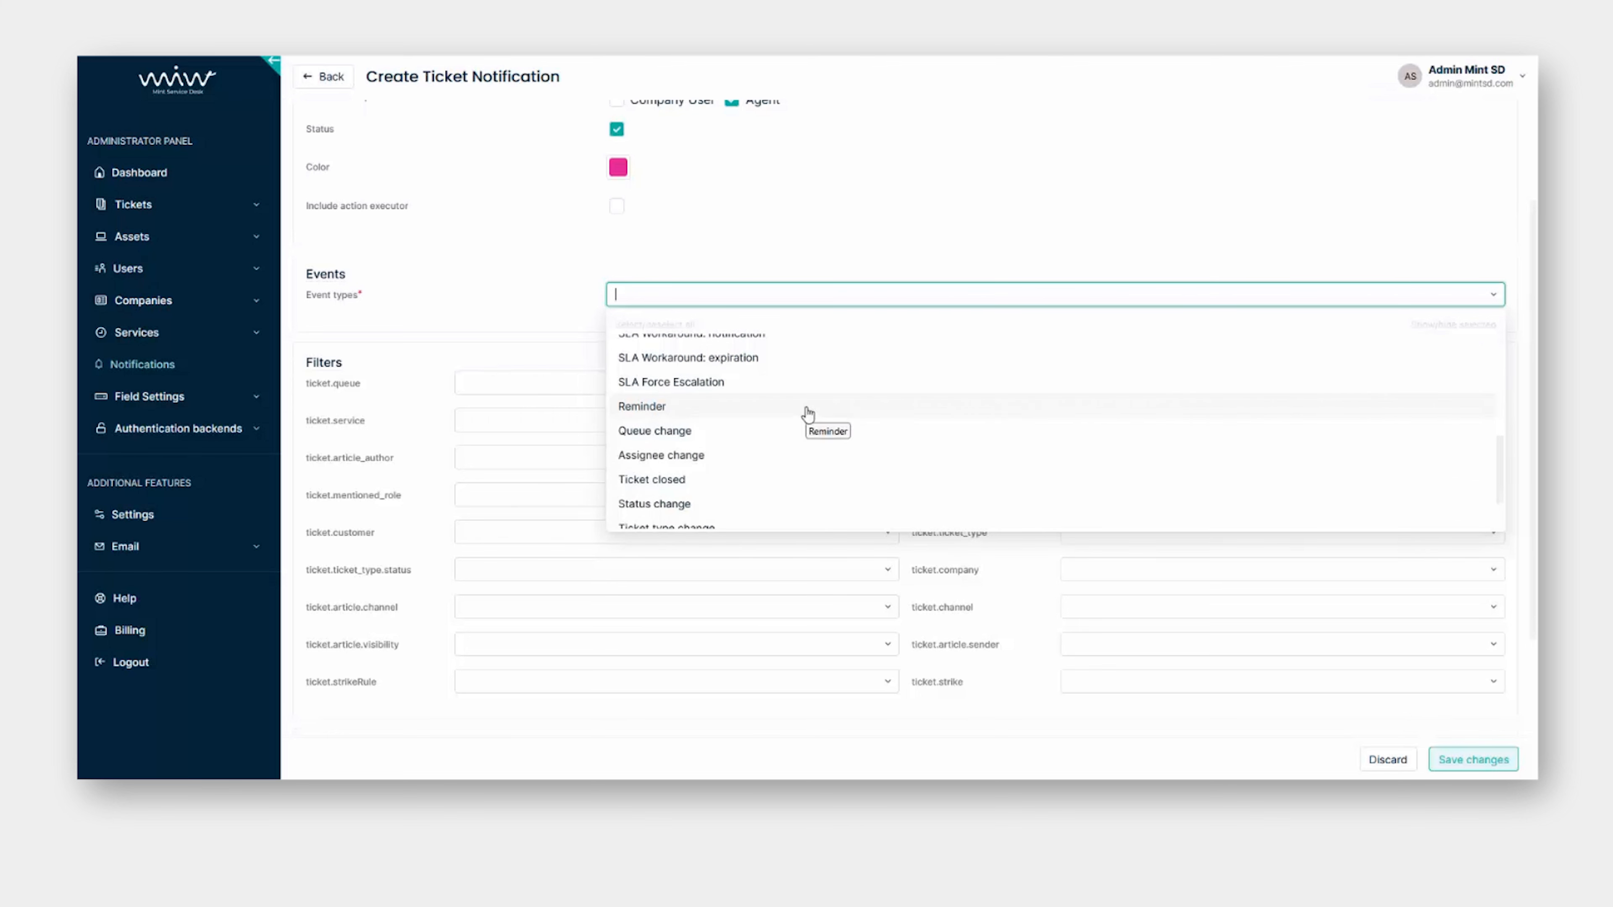
pyautogui.scroll(-1, 741, 436)
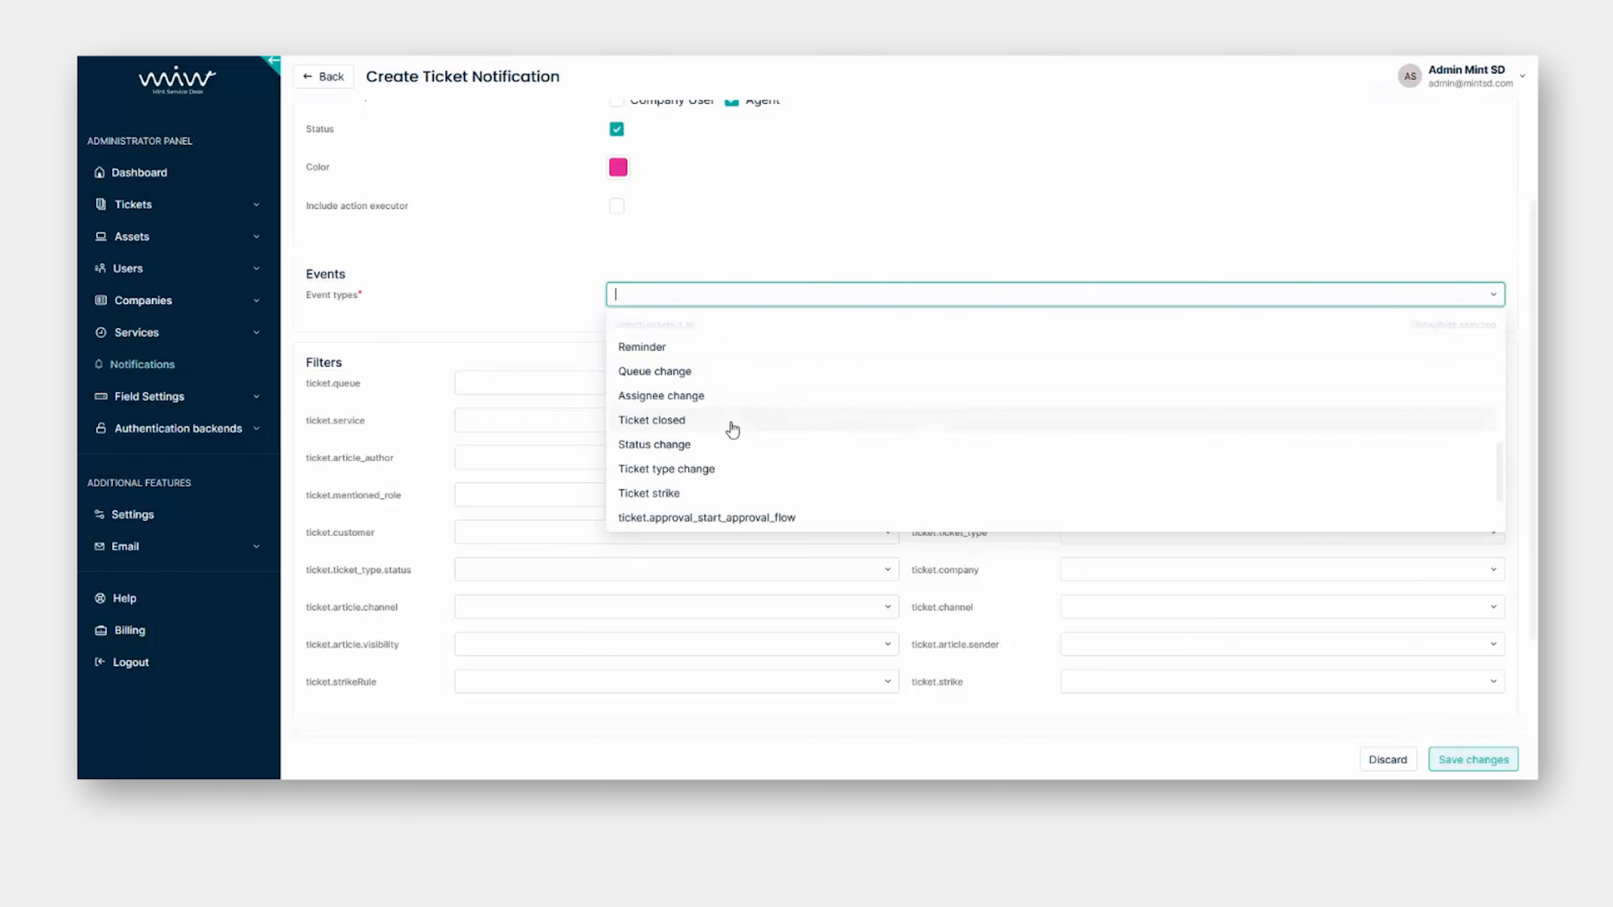
pyautogui.scroll(-1, 744, 425)
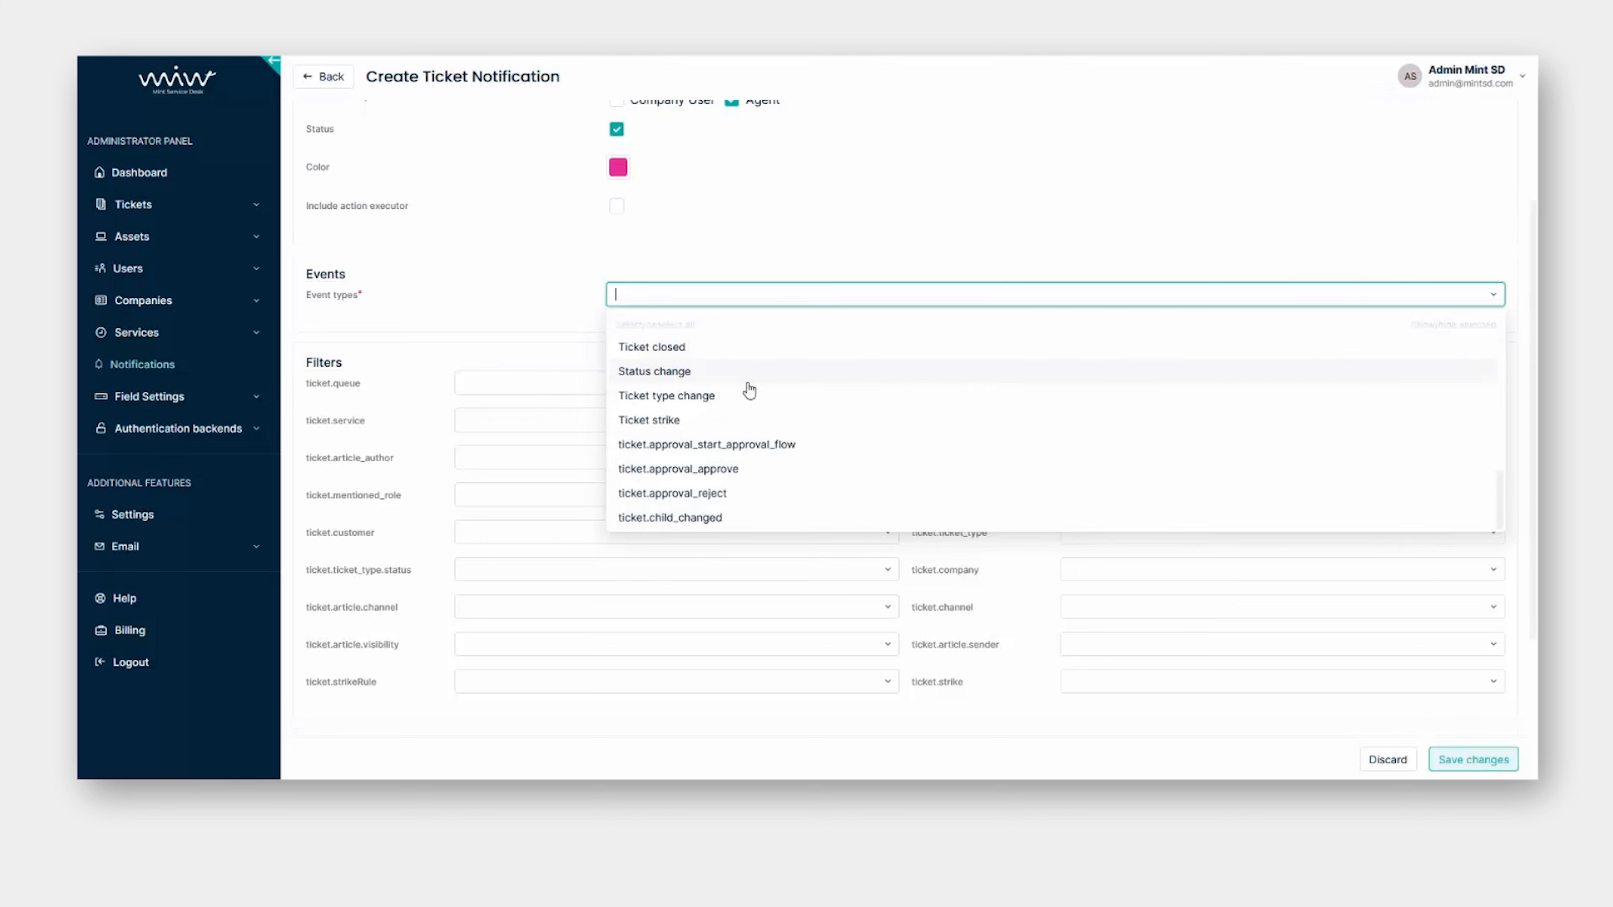
pyautogui.scroll(3, 755, 405)
pyautogui.scroll(3, 757, 405)
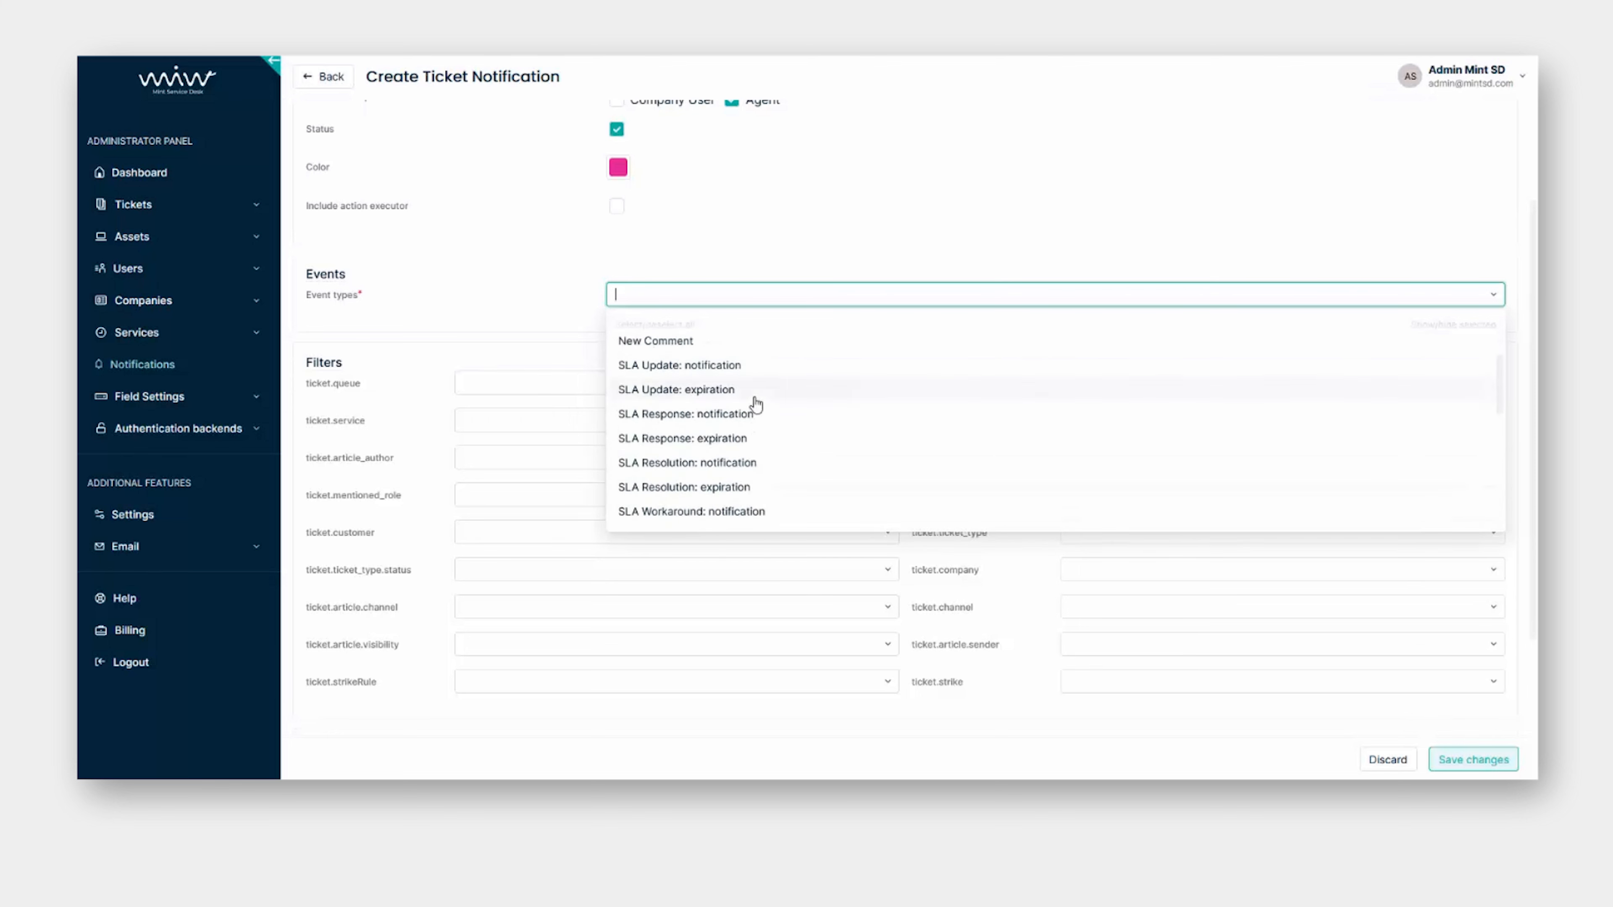
pyautogui.click(710, 356)
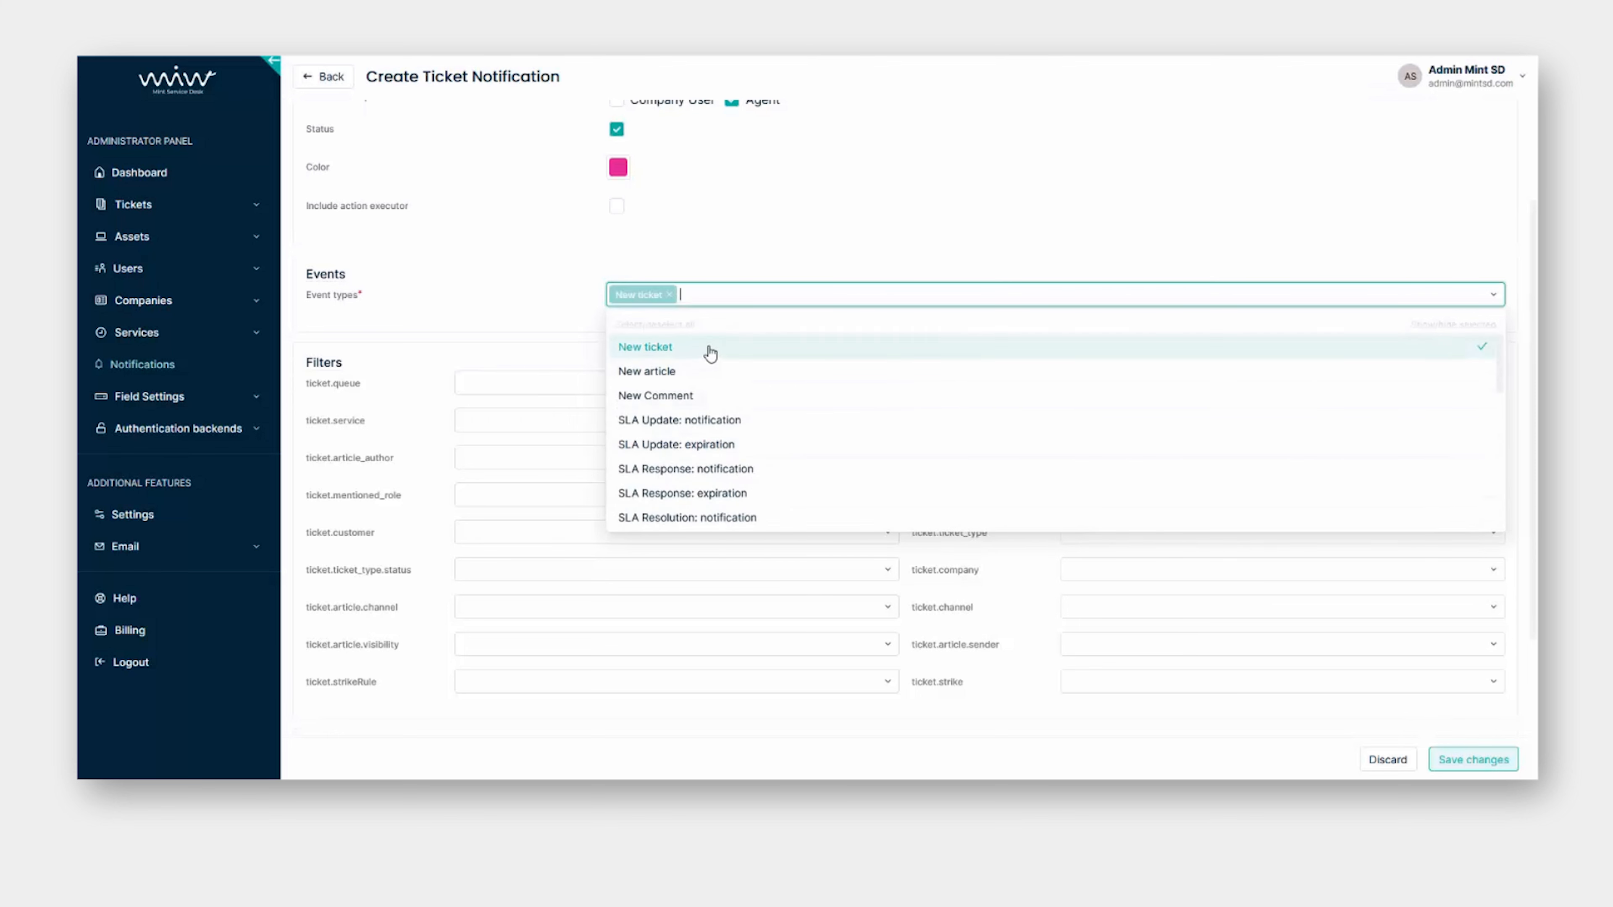
pyautogui.click(550, 309)
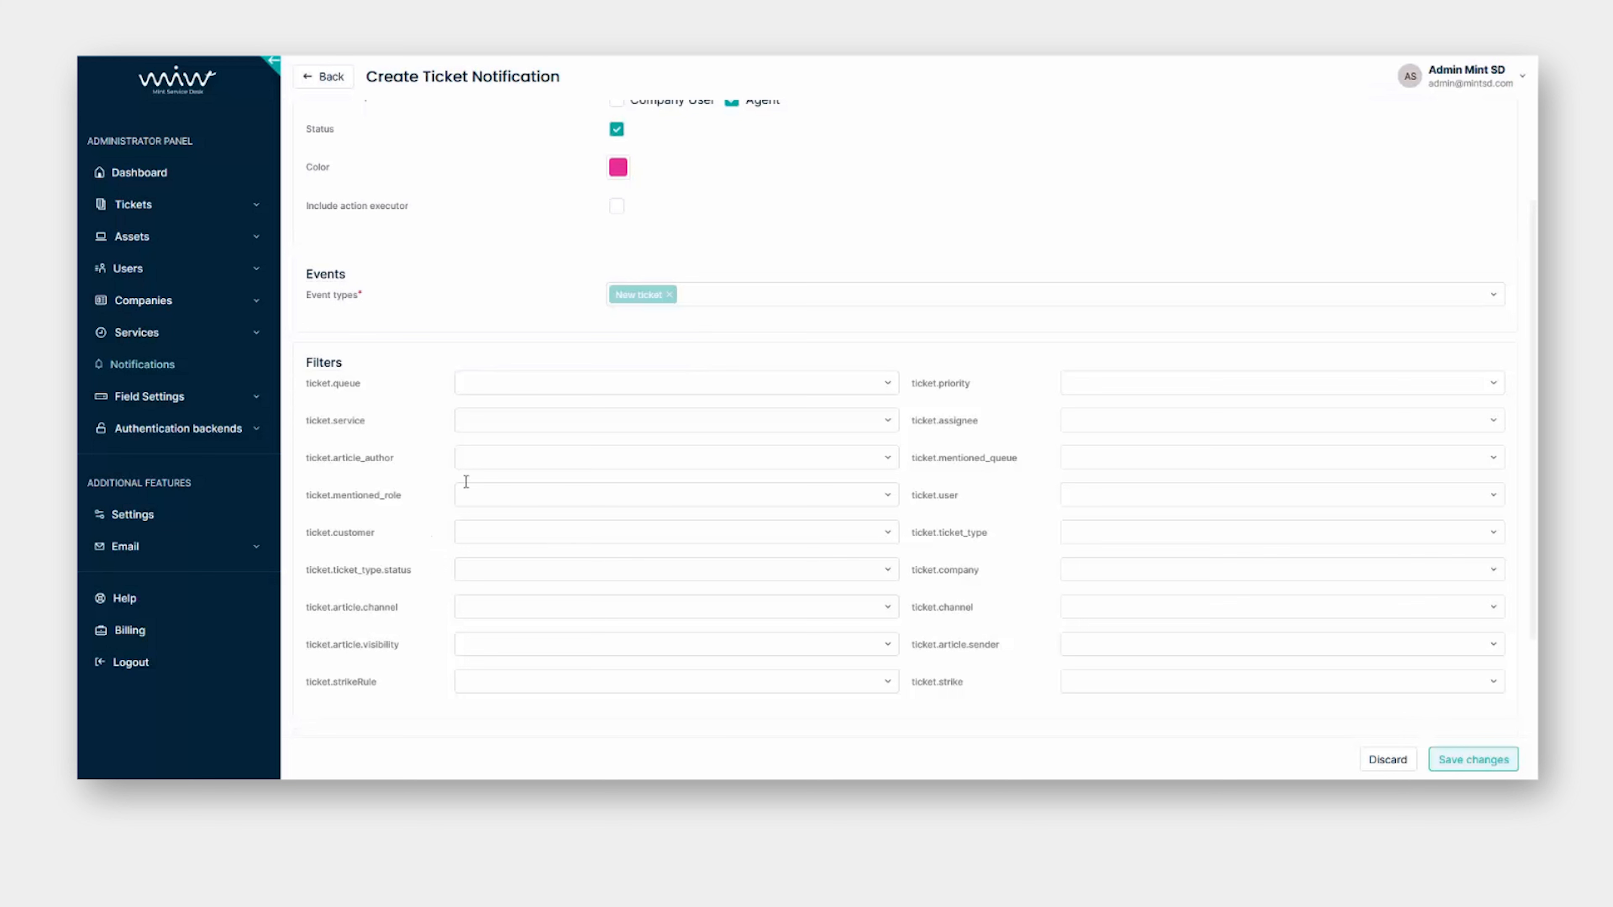
# - Set the notification's ticket priority filter to Critical, leaving the queue filter empty
pyautogui.click(522, 380)
pyautogui.click(522, 381)
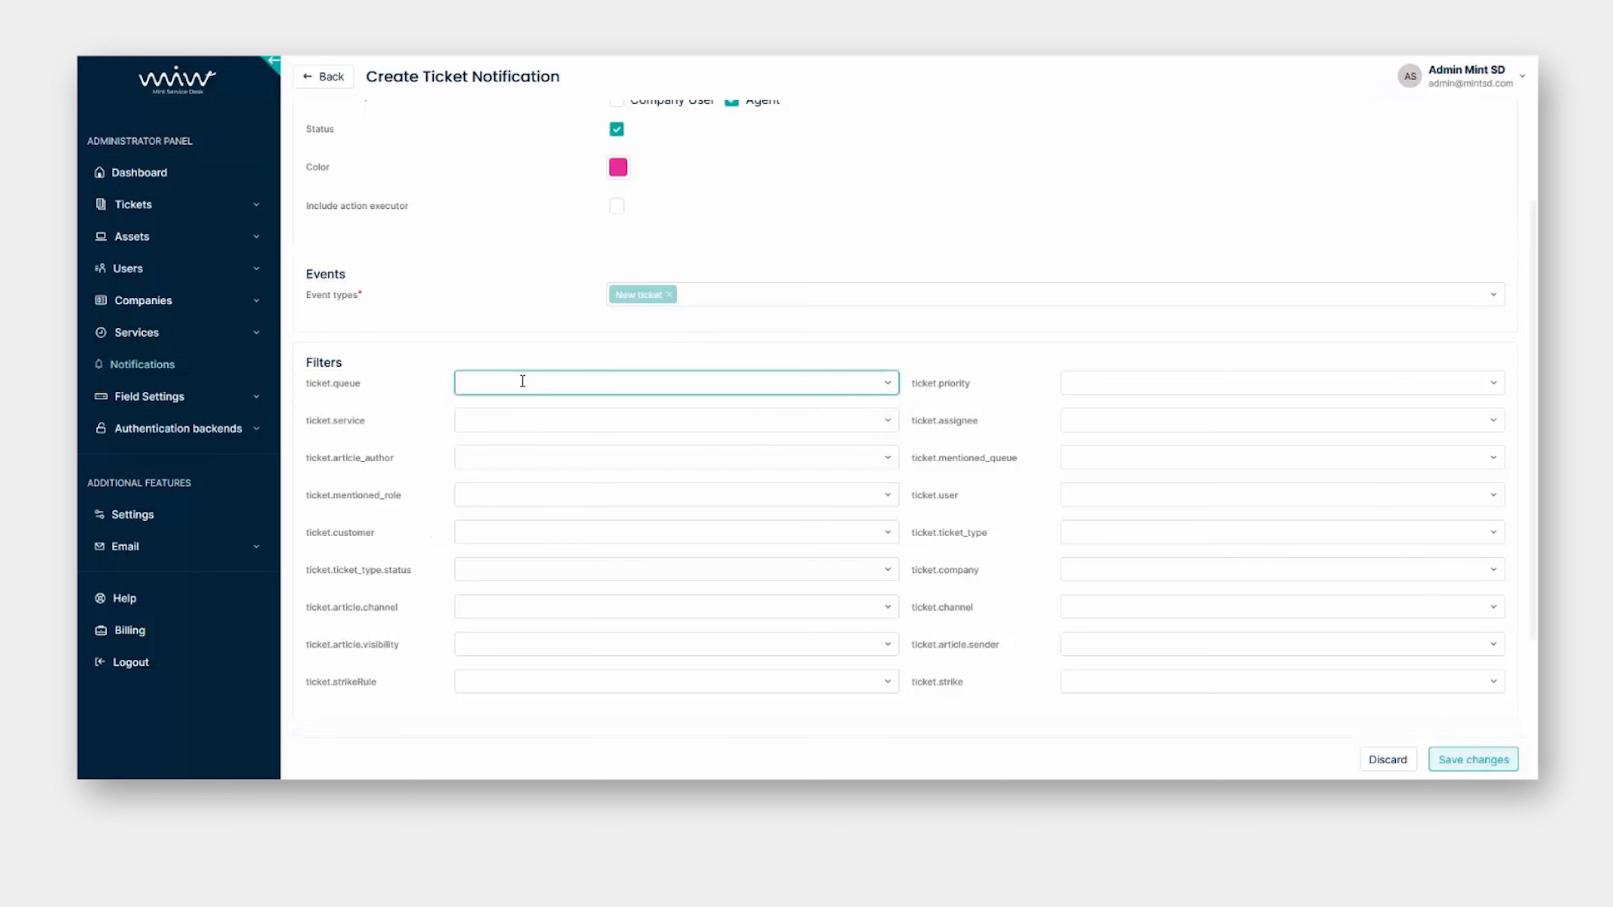
pyautogui.click(545, 383)
pyautogui.click(558, 381)
pyautogui.click(1083, 384)
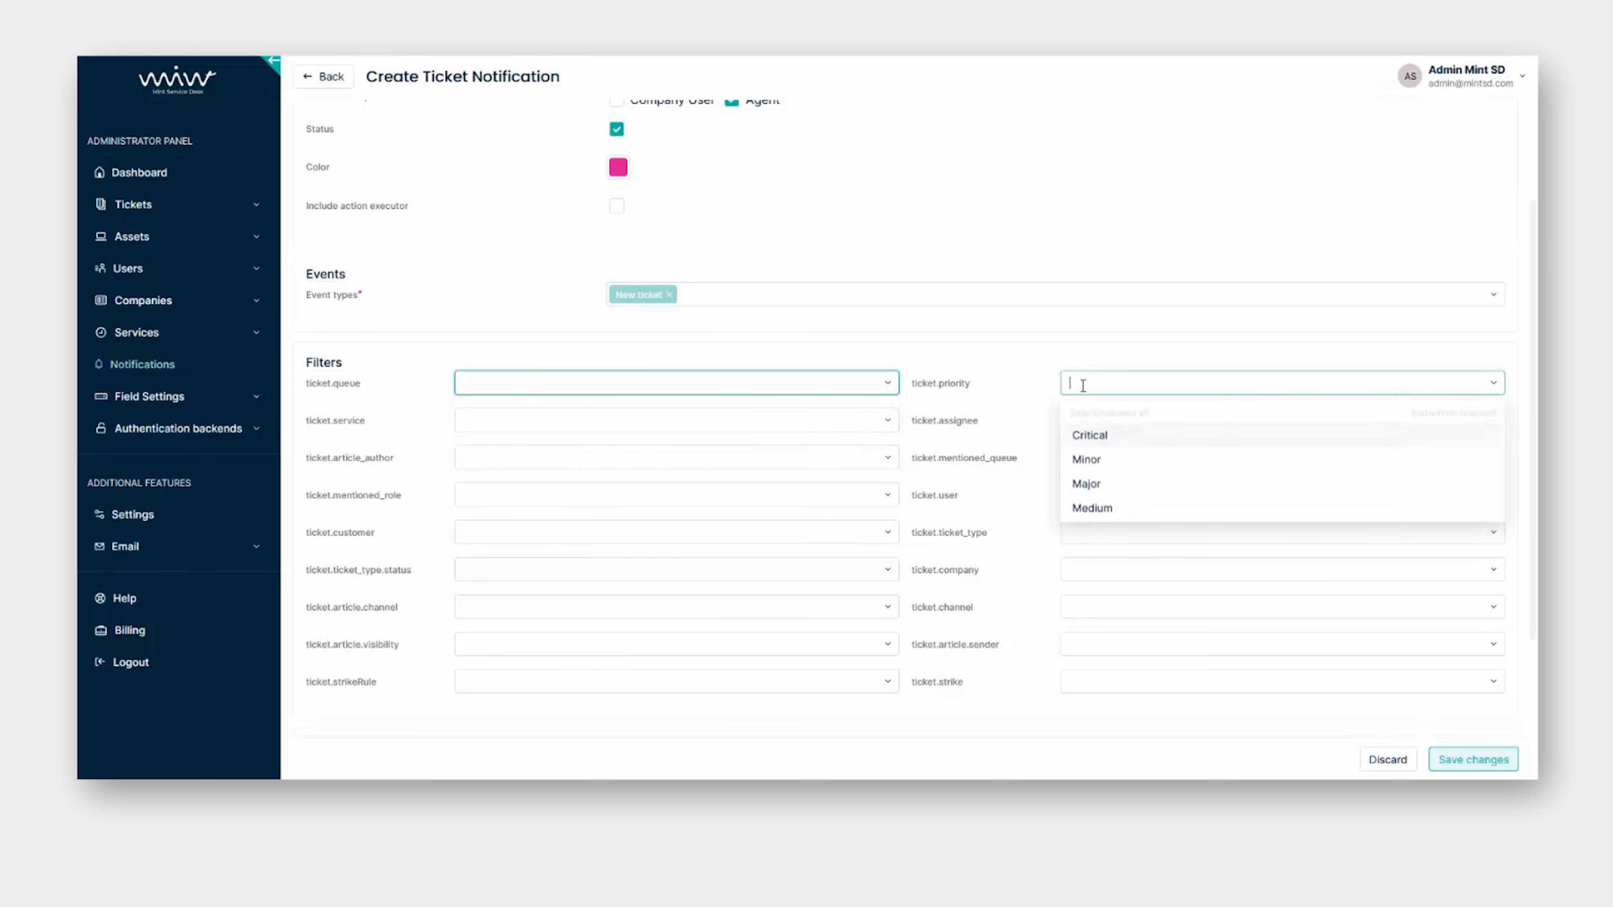
pyautogui.click(1095, 438)
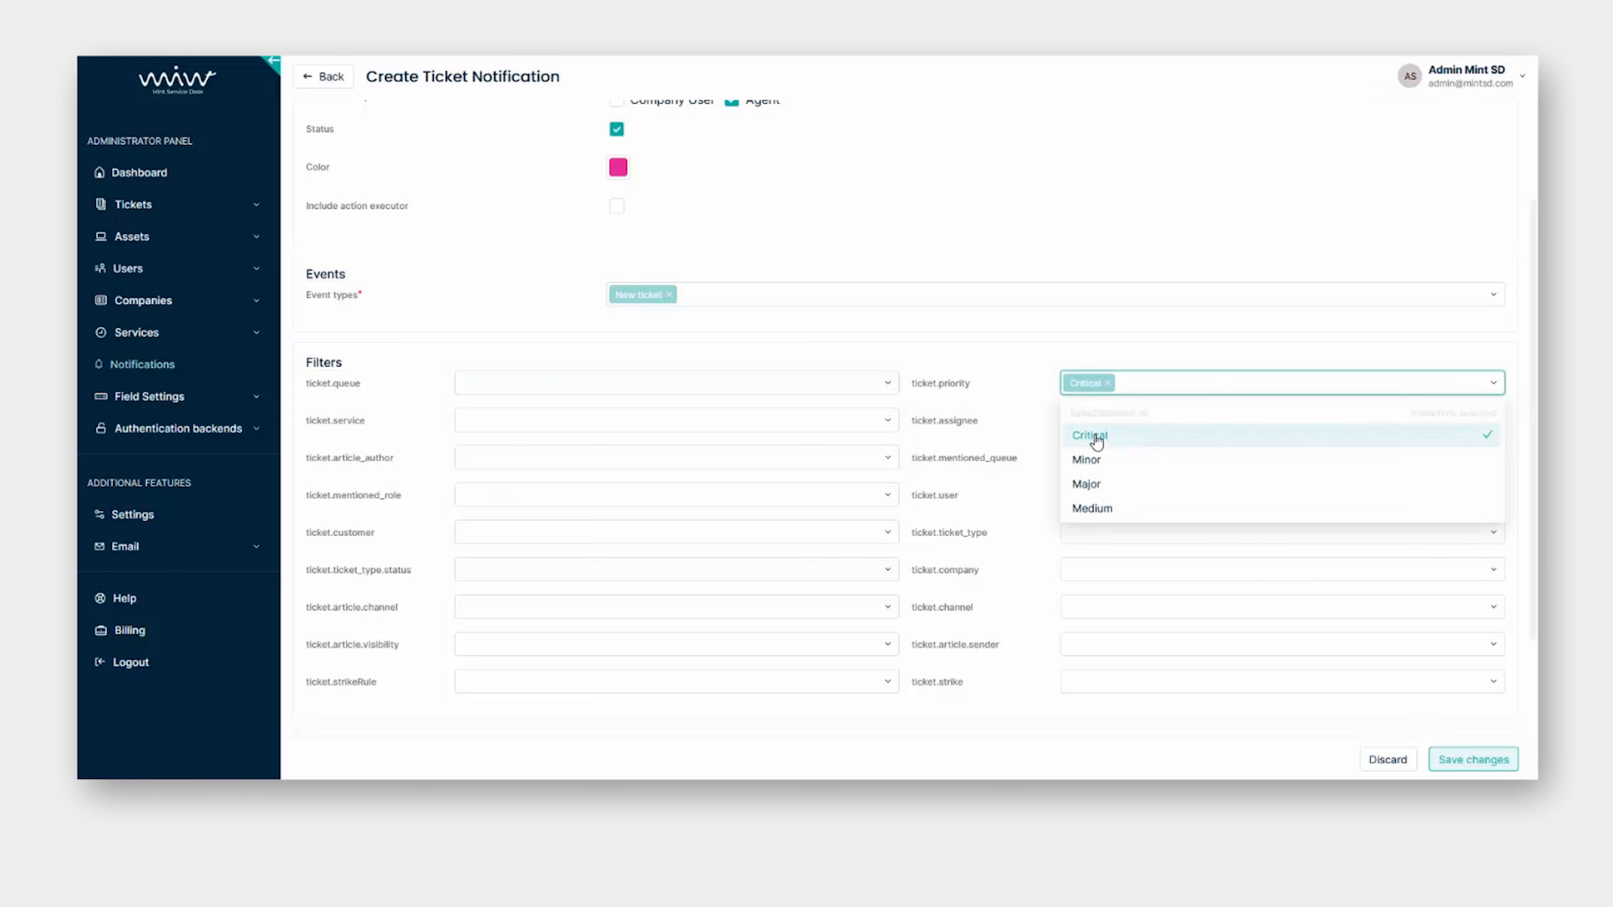
# - Set the notification's ticket company filter to Mint Service Desk
pyautogui.click(1081, 567)
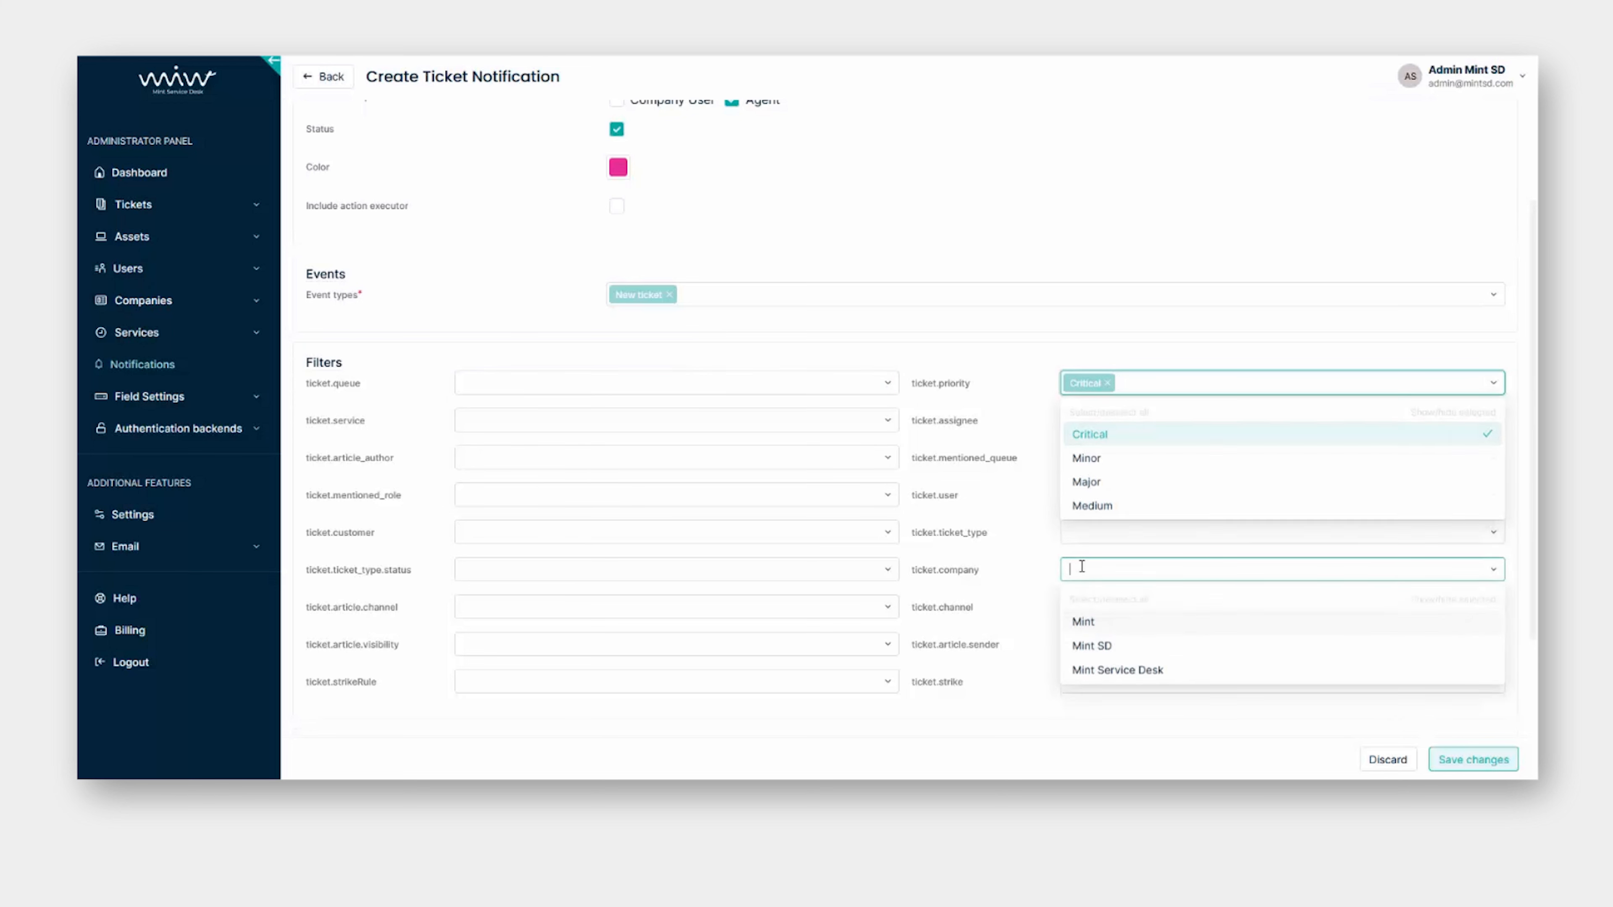
pyautogui.click(1160, 675)
pyautogui.click(1022, 588)
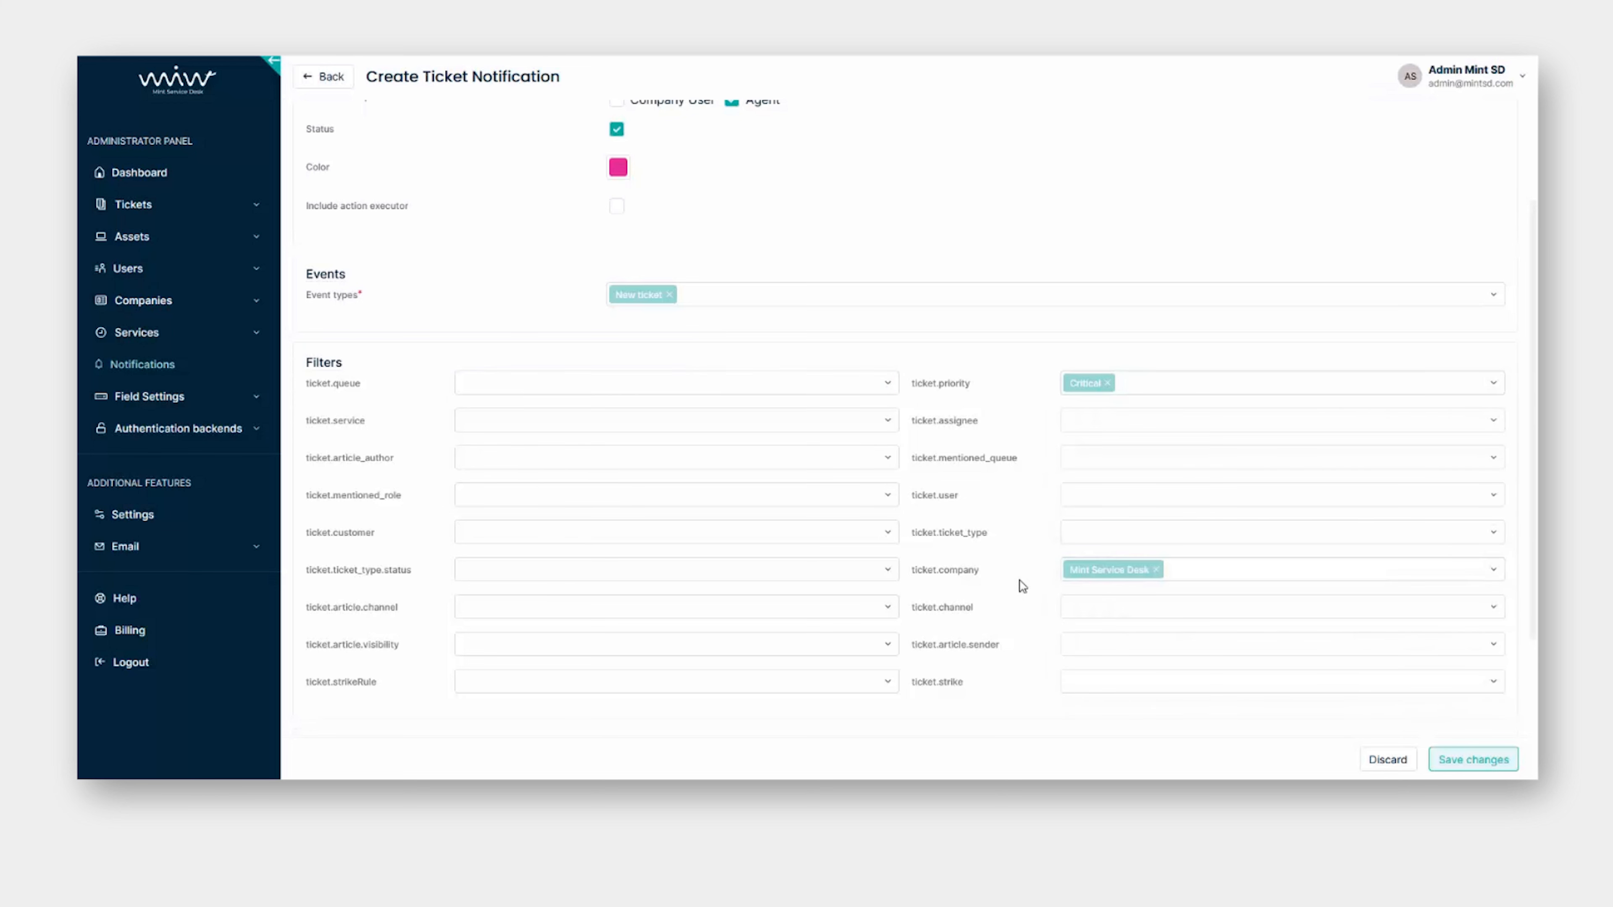
# - Review the options of the queue, ticket type, strike rule, article visibility, user and article sender filters without selecting any
pyautogui.click(628, 383)
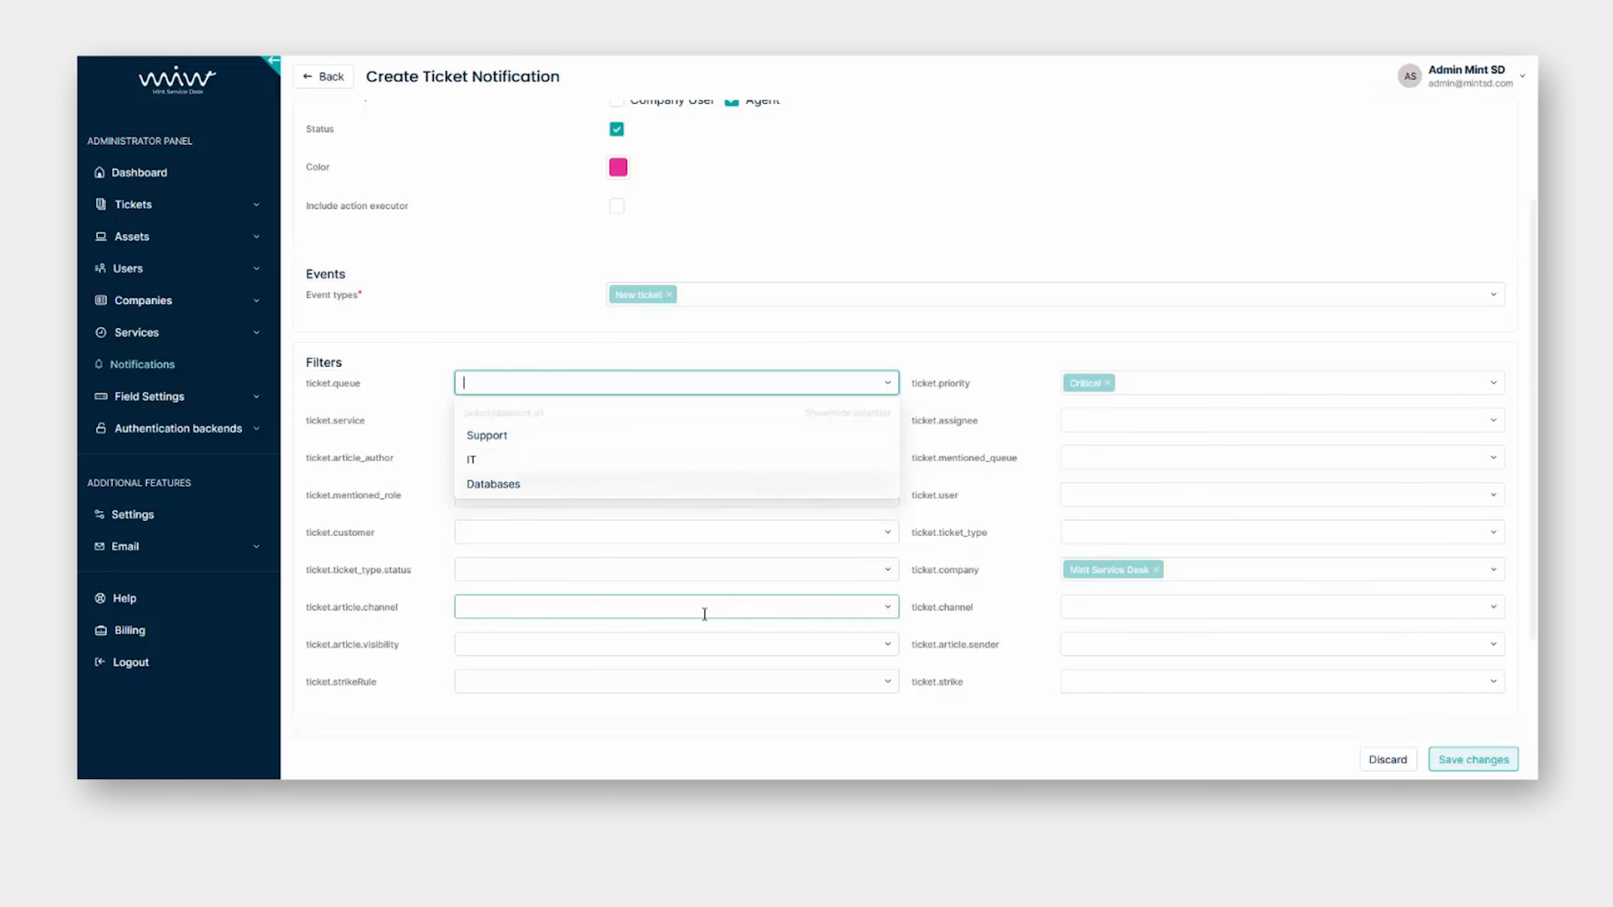
pyautogui.click(1088, 533)
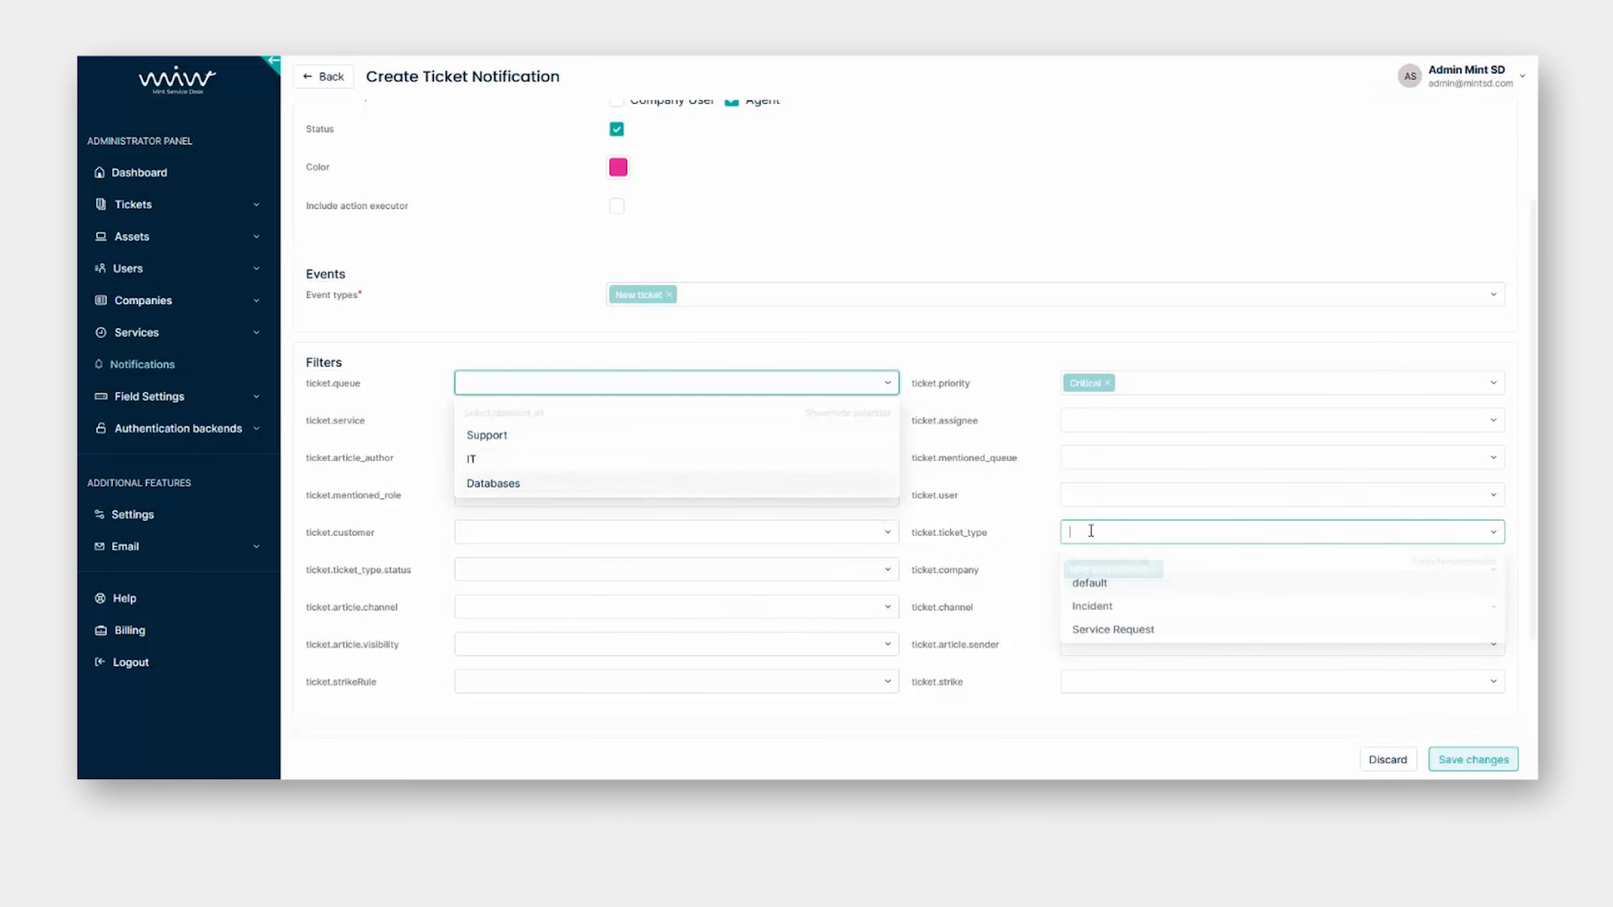
pyautogui.click(1103, 562)
pyautogui.click(1103, 563)
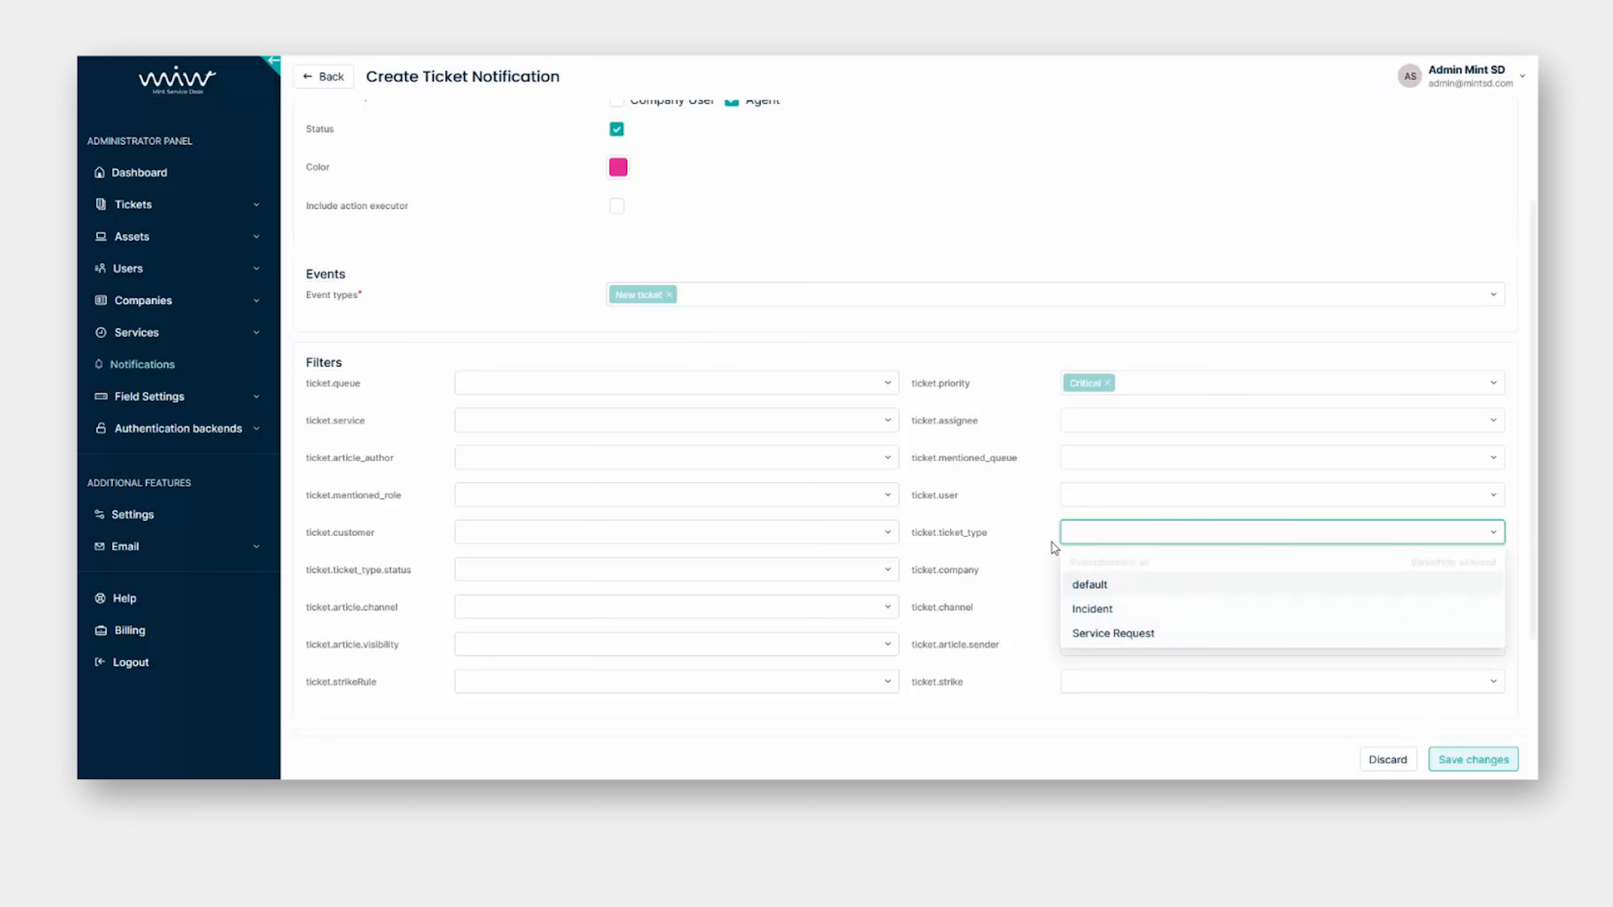
pyautogui.click(982, 525)
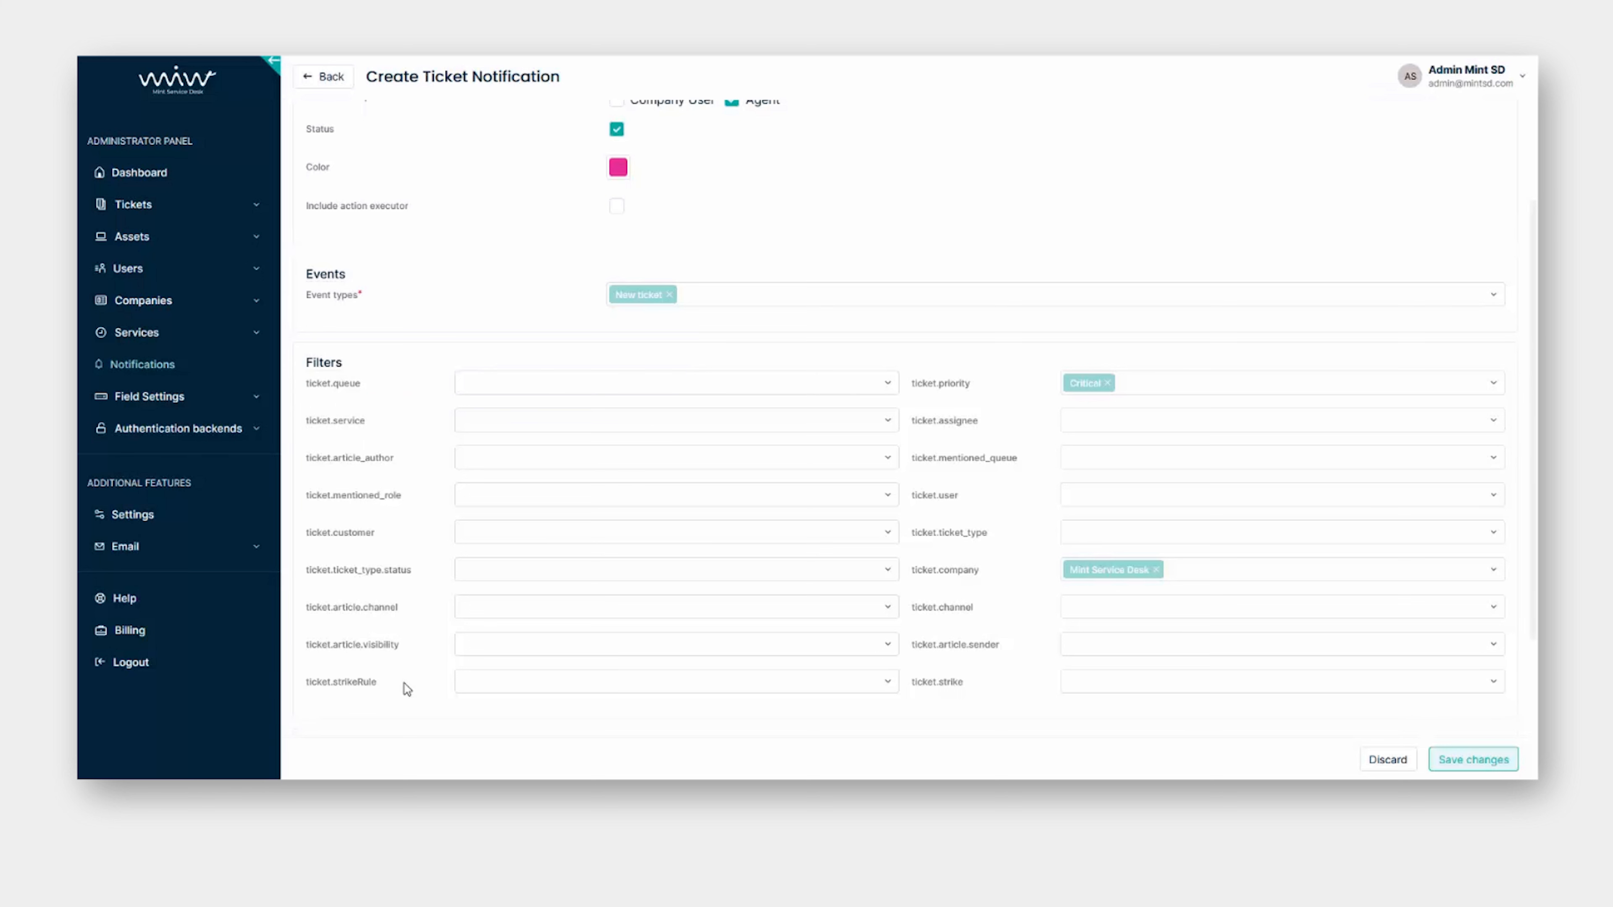
pyautogui.click(695, 675)
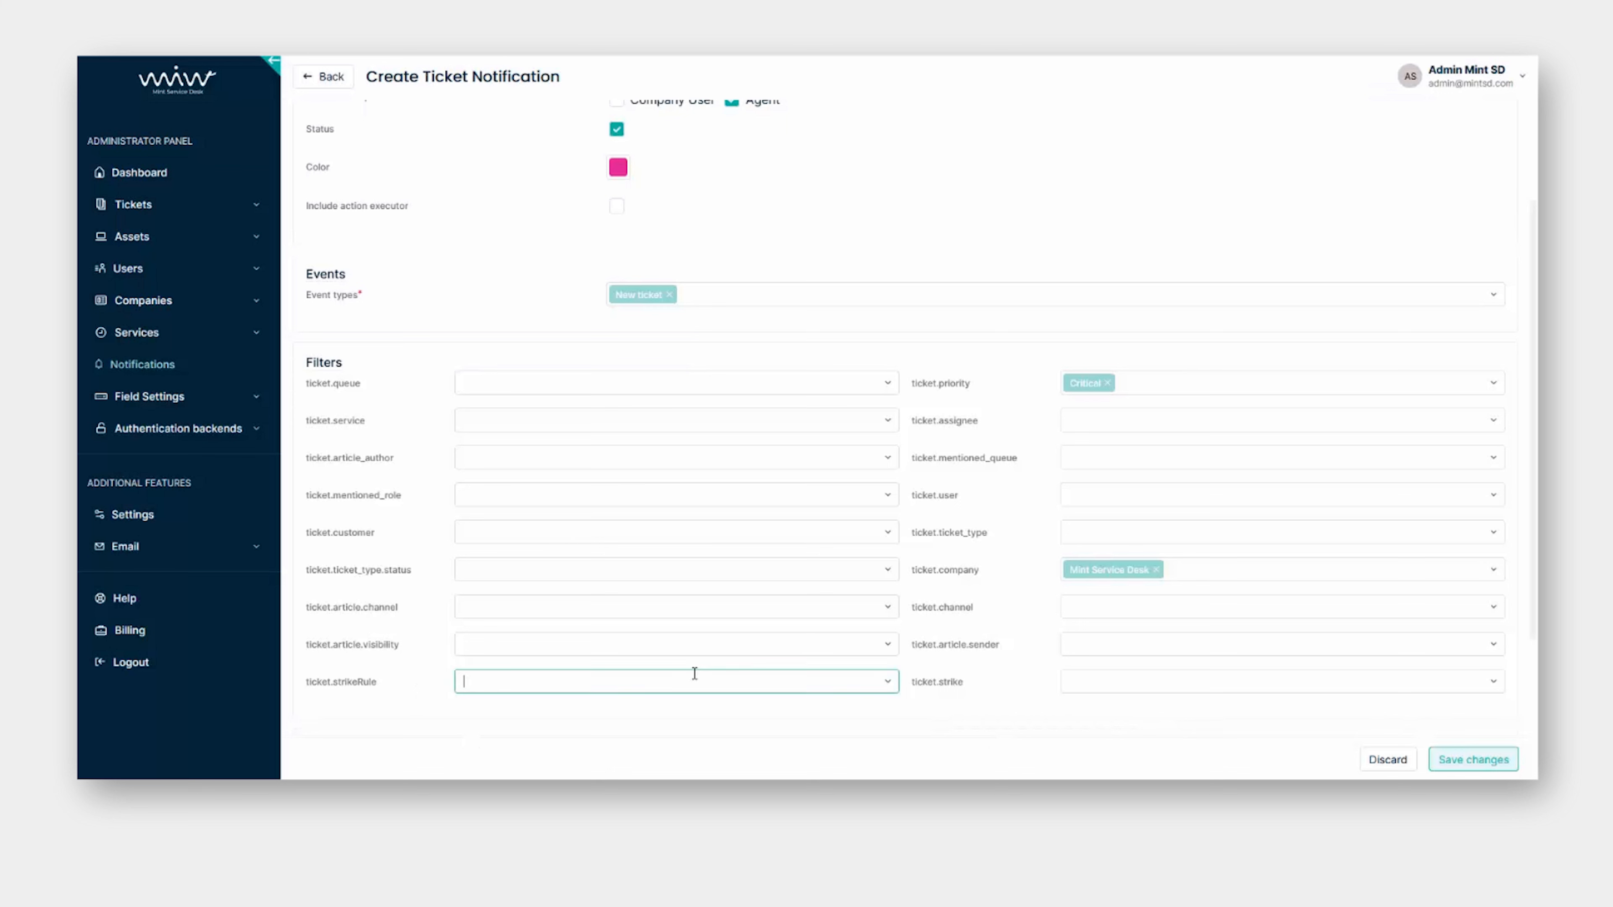
pyautogui.click(713, 641)
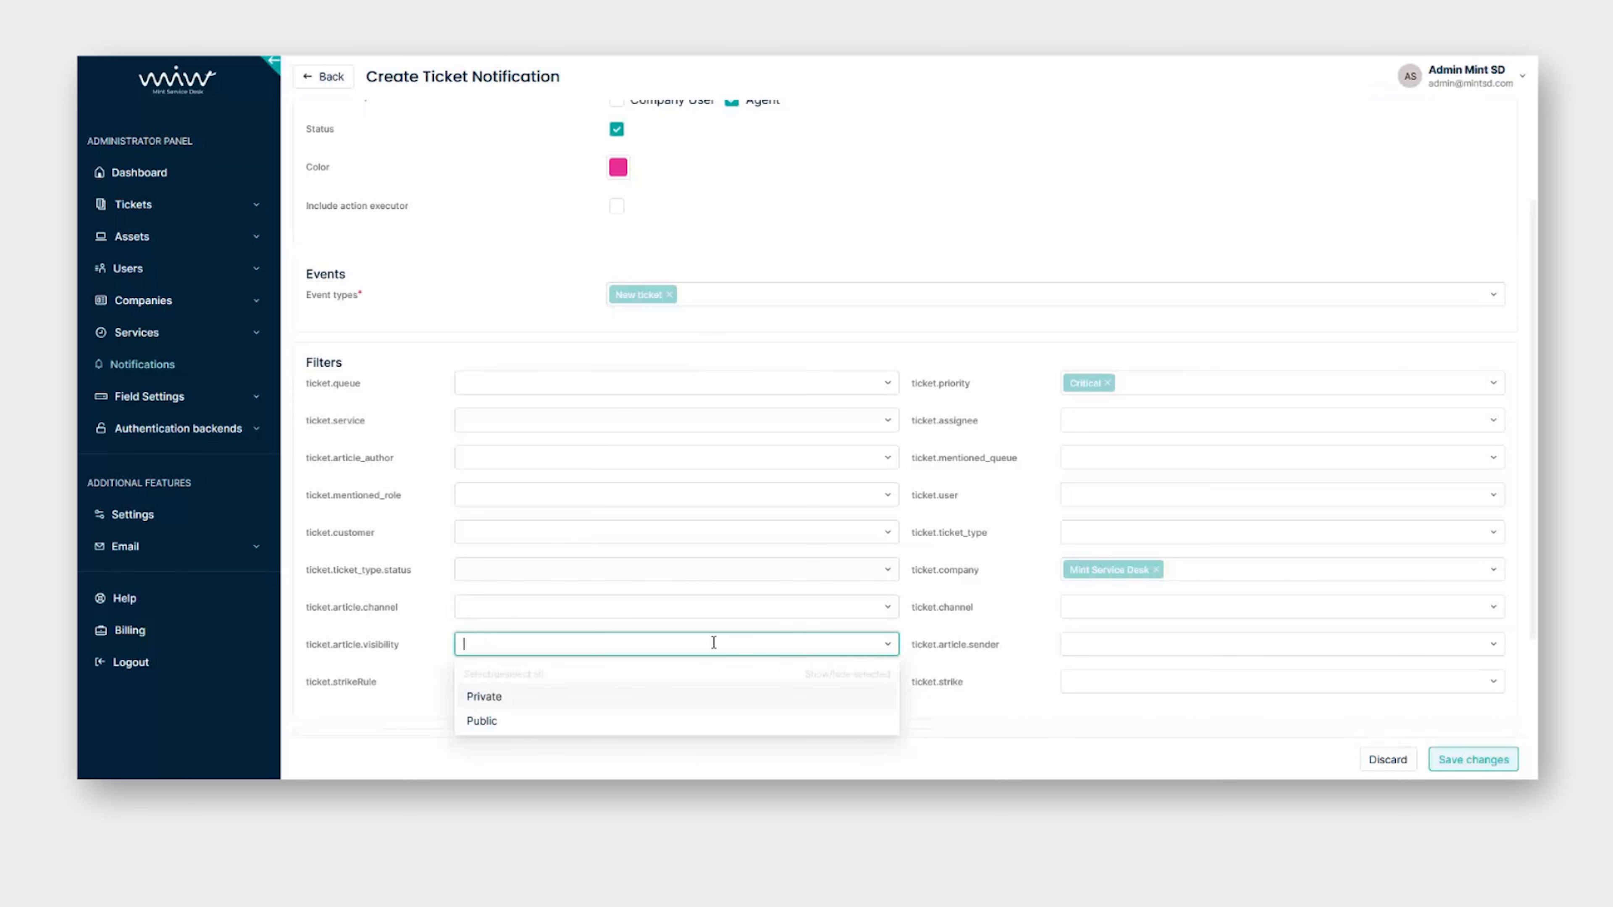
pyautogui.click(712, 642)
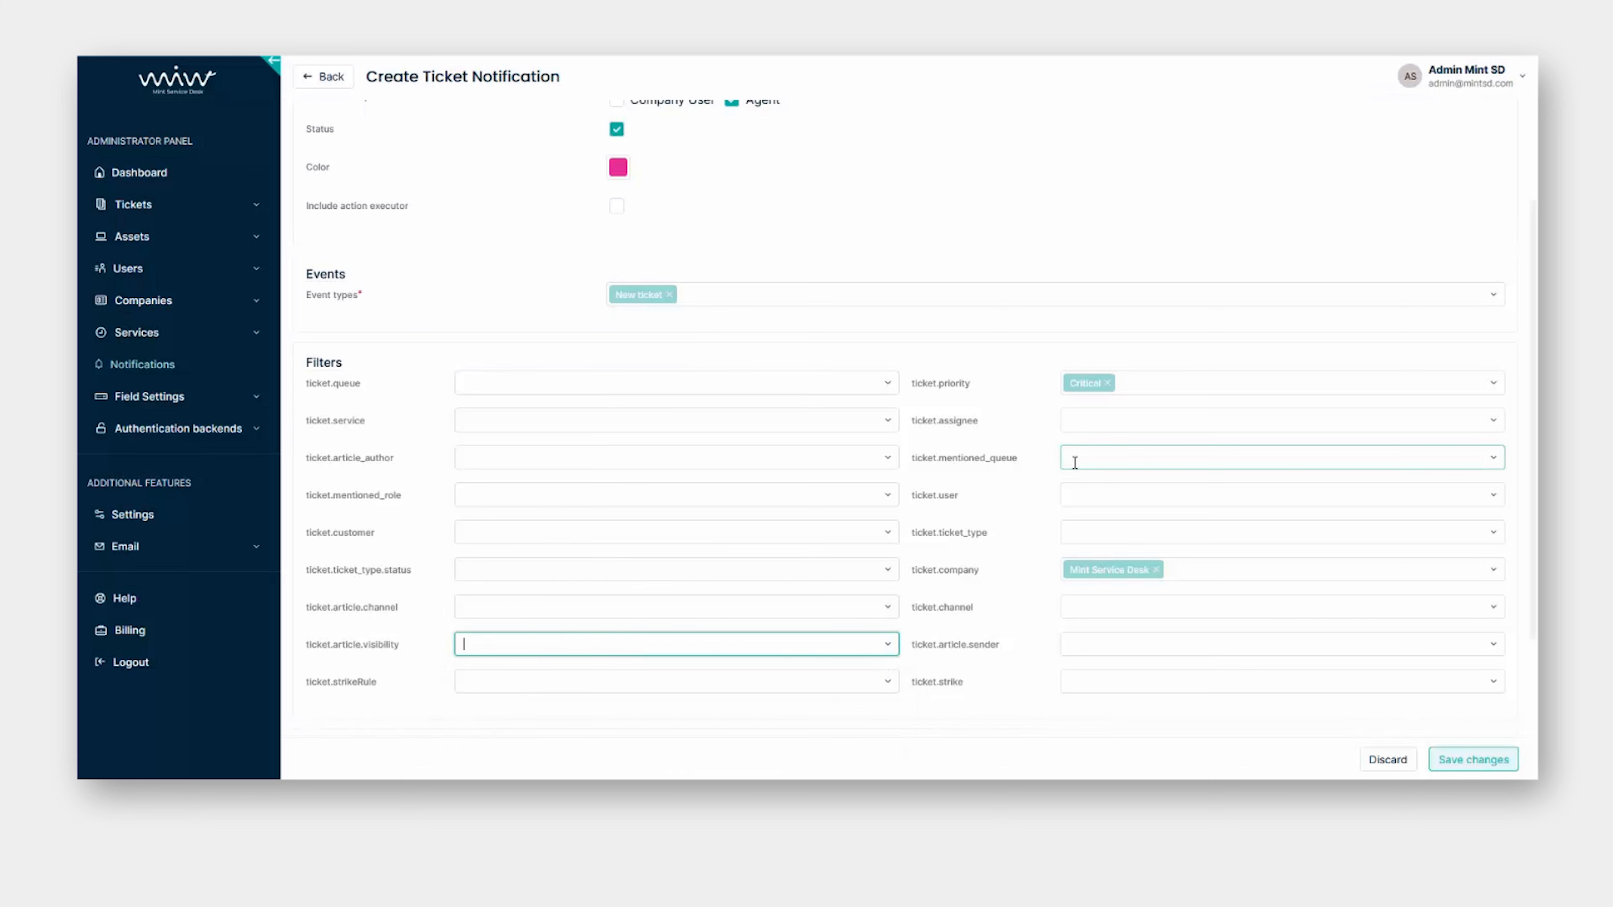
pyautogui.click(1078, 494)
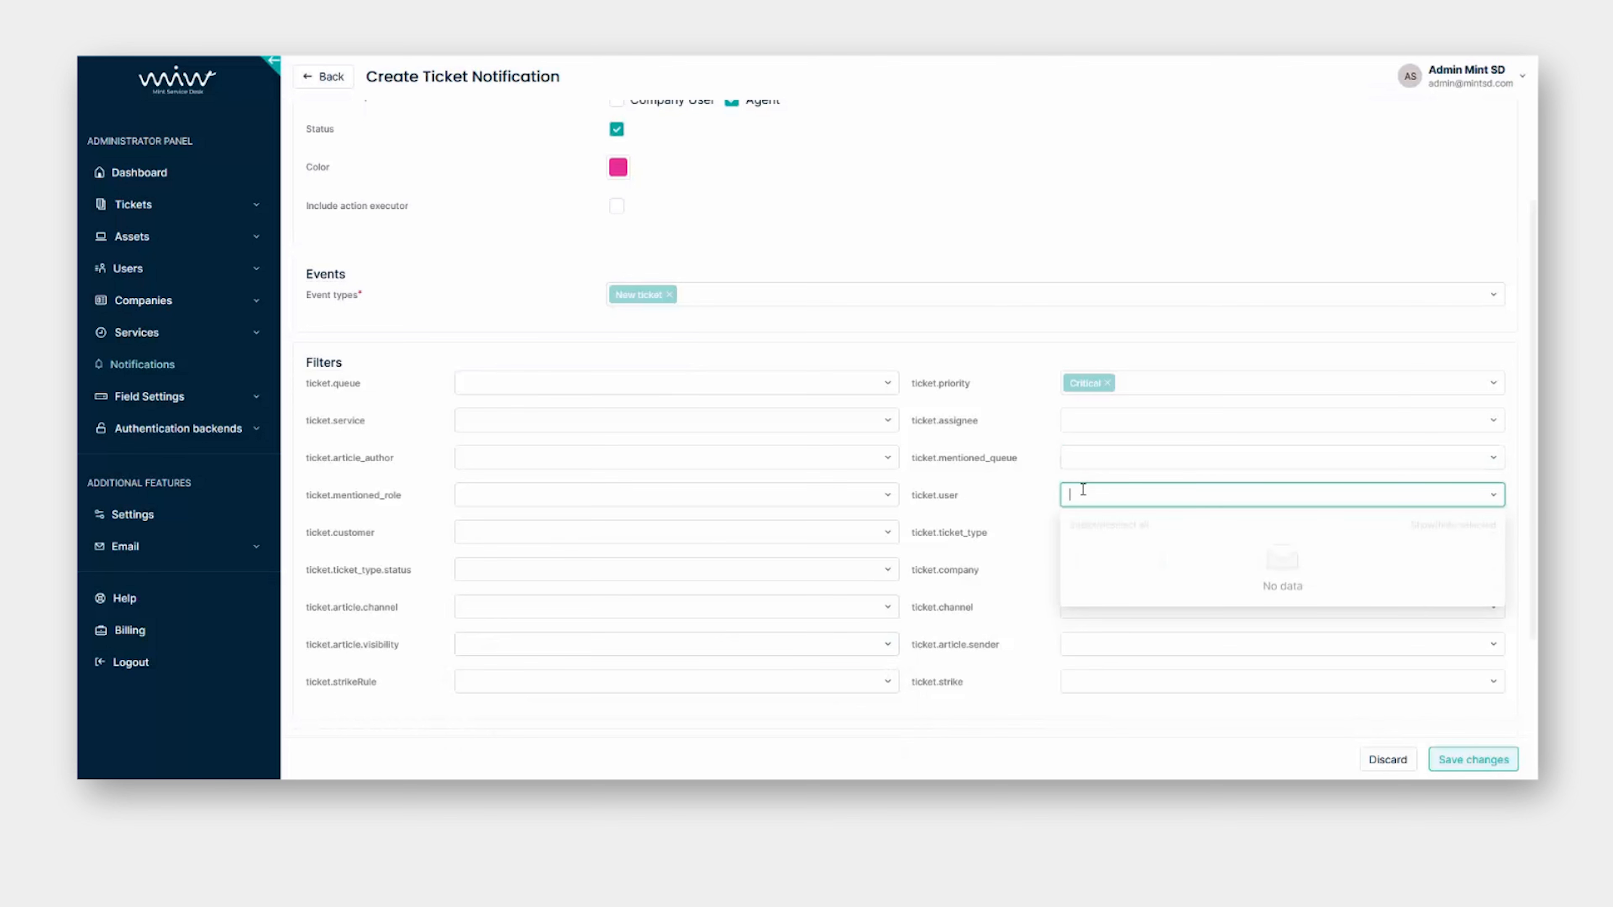
pyautogui.click(1093, 645)
pyautogui.click(1086, 637)
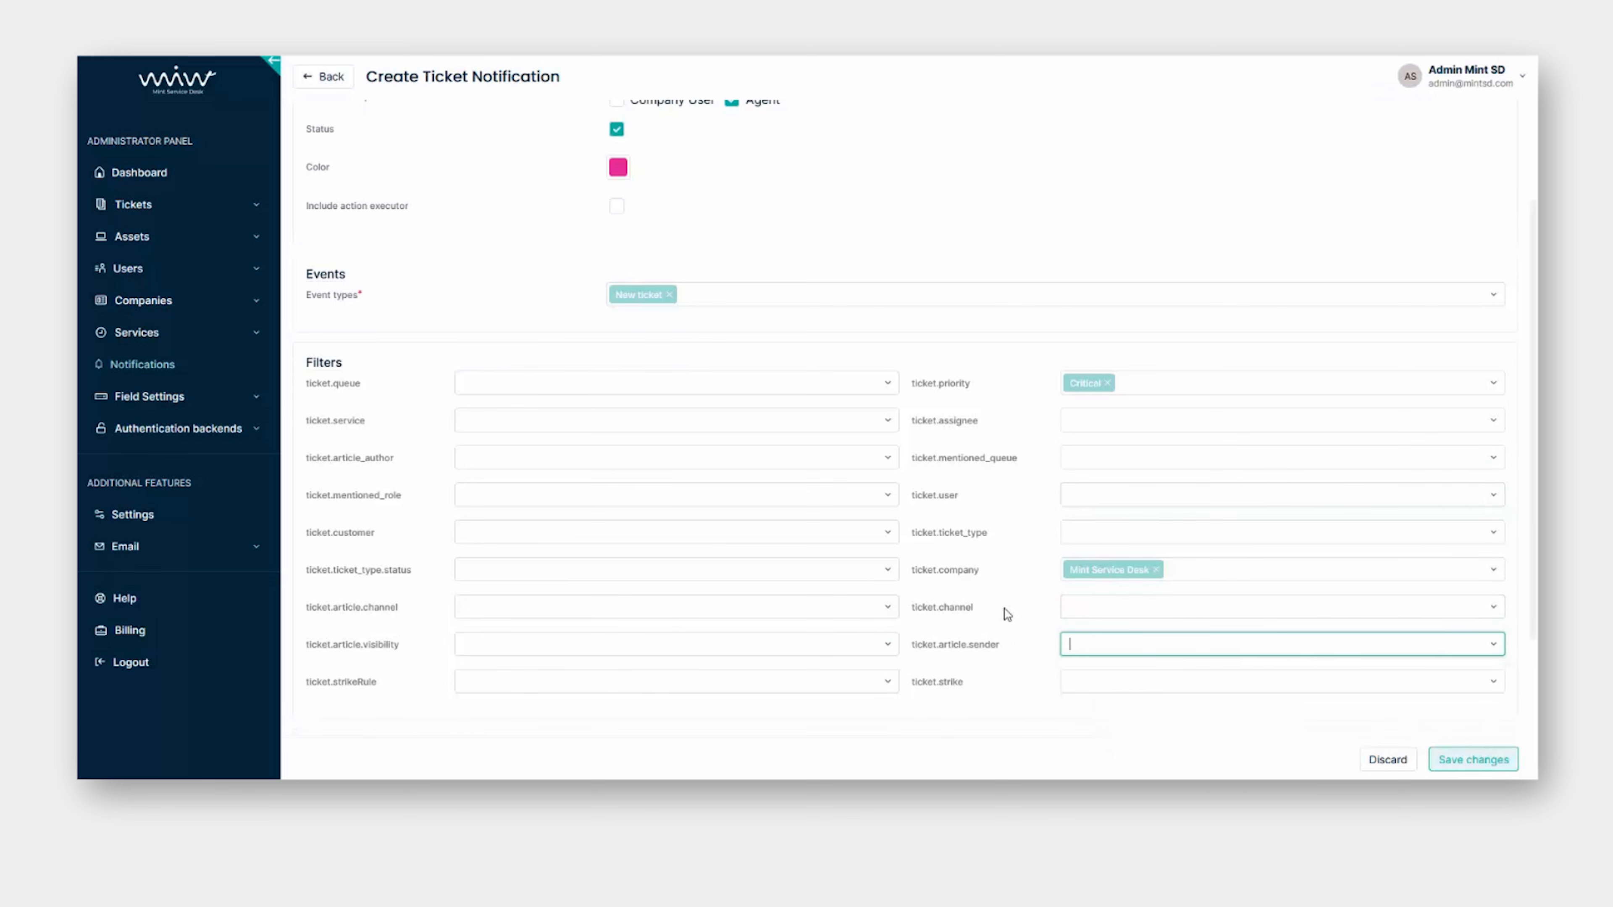
# - Set the notification's receivers to agents and choose the listed agent as the agent receiver
pyautogui.scroll(-2, 1009, 601)
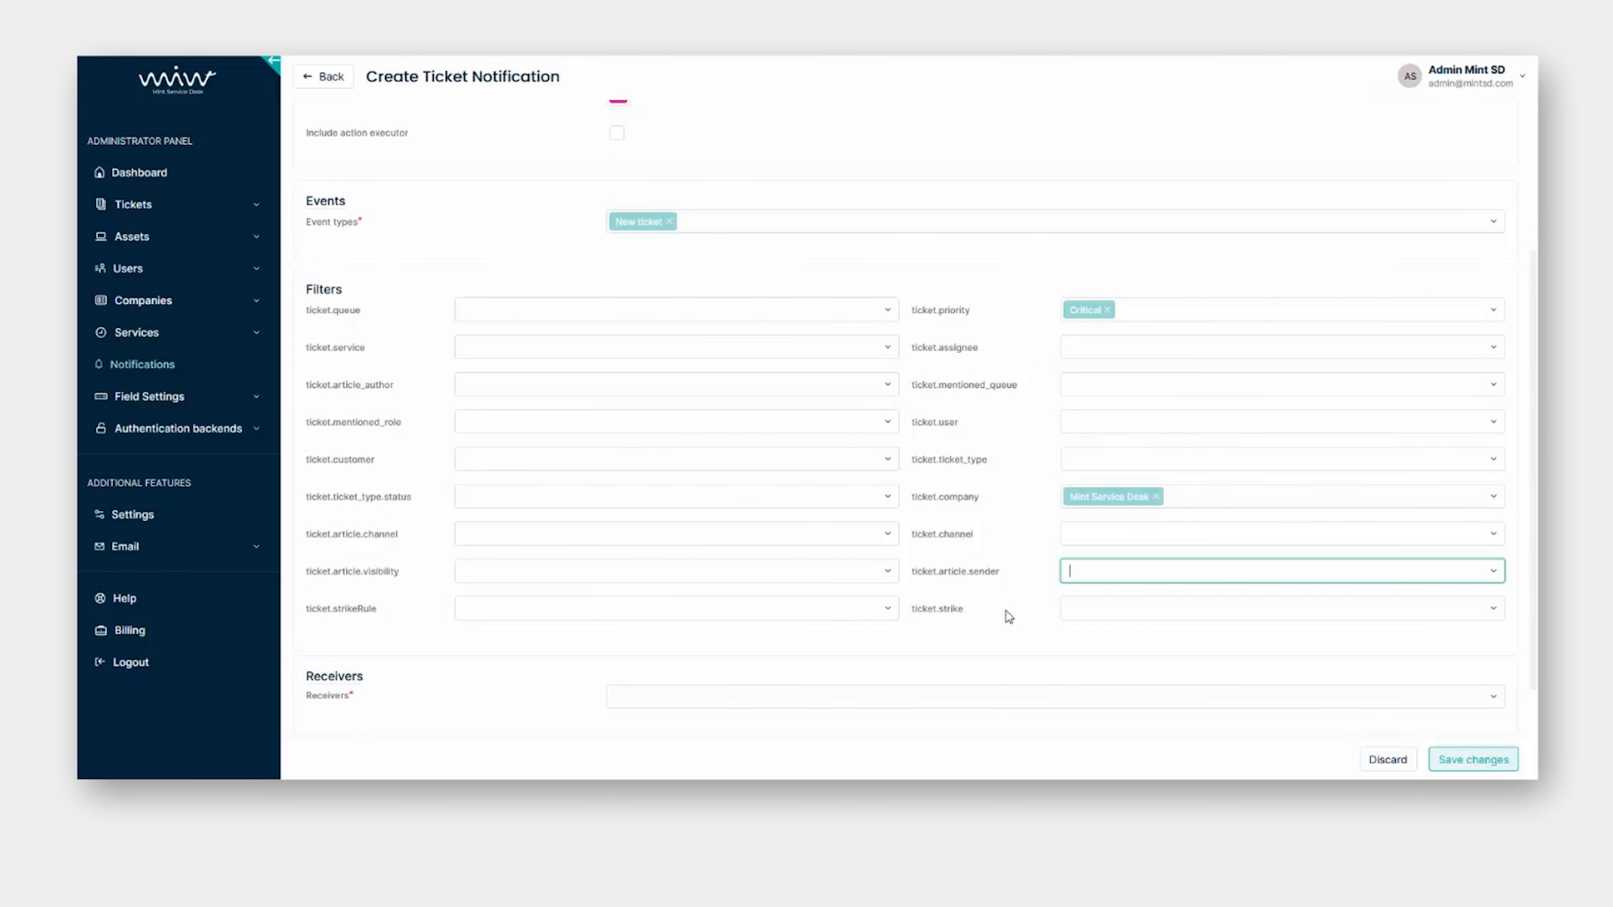
pyautogui.scroll(-4, 1008, 615)
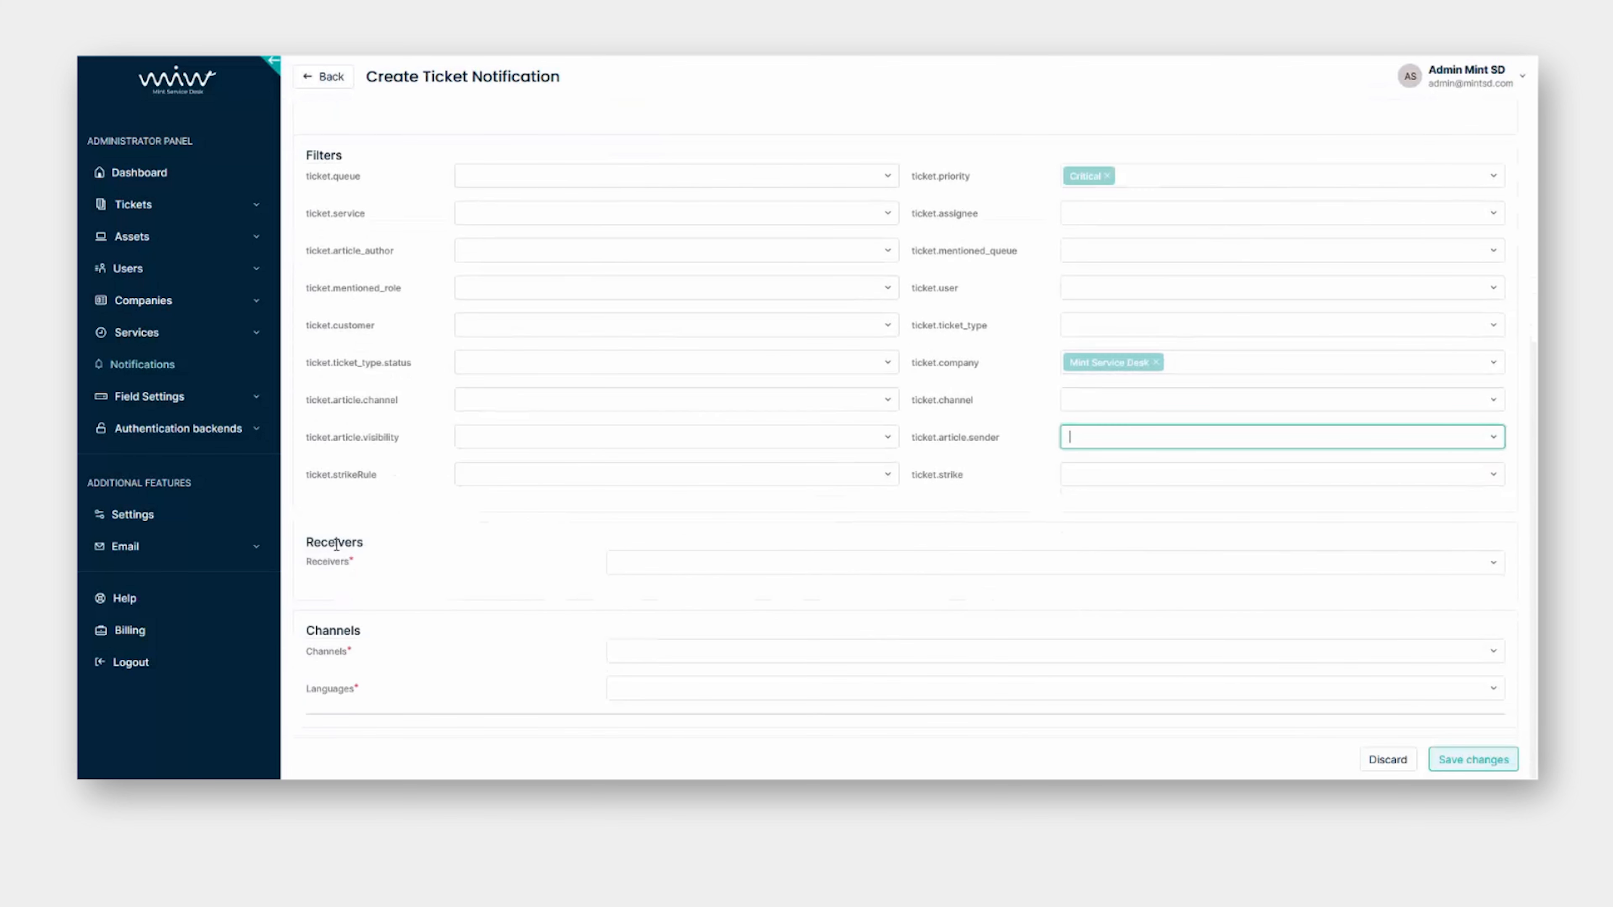
pyautogui.click(637, 567)
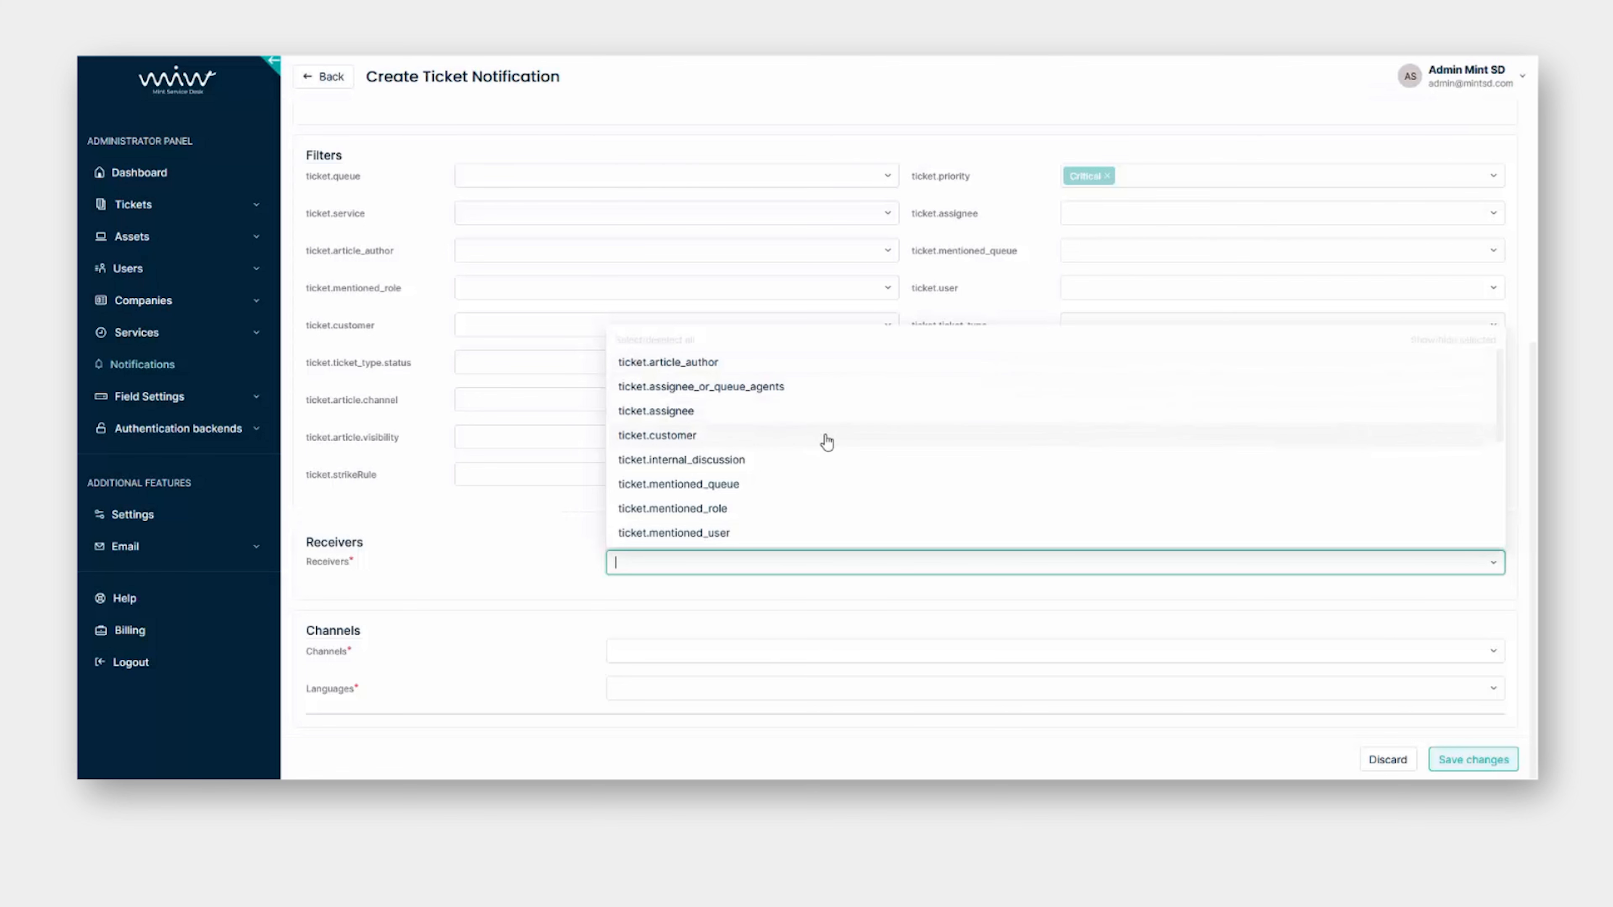
pyautogui.scroll(-1, 826, 441)
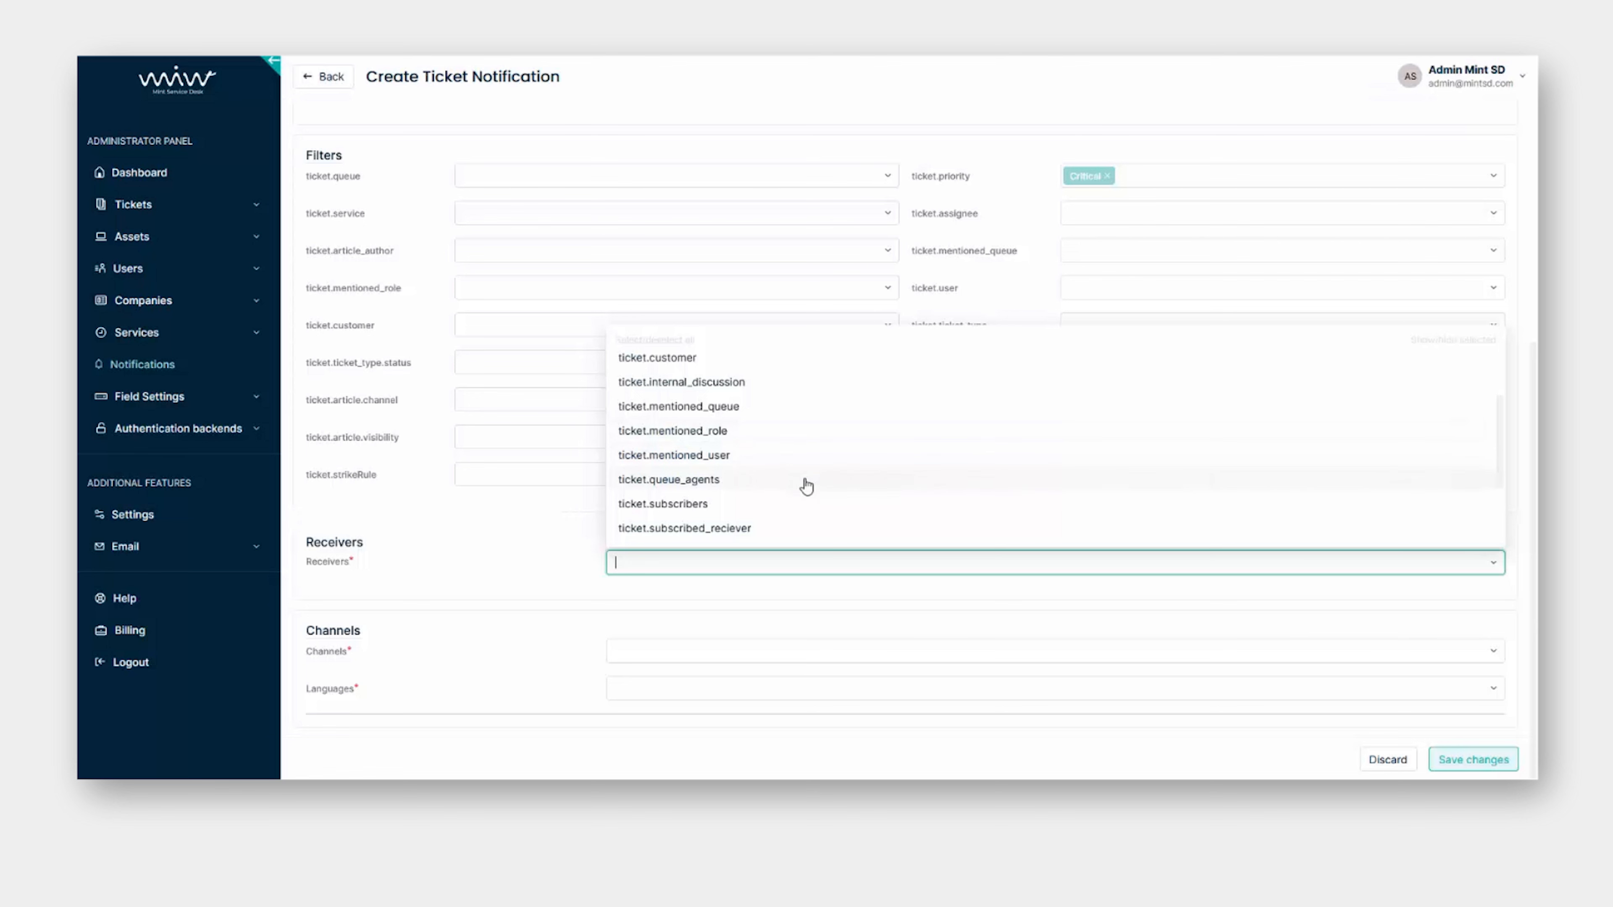
pyautogui.scroll(-1, 806, 492)
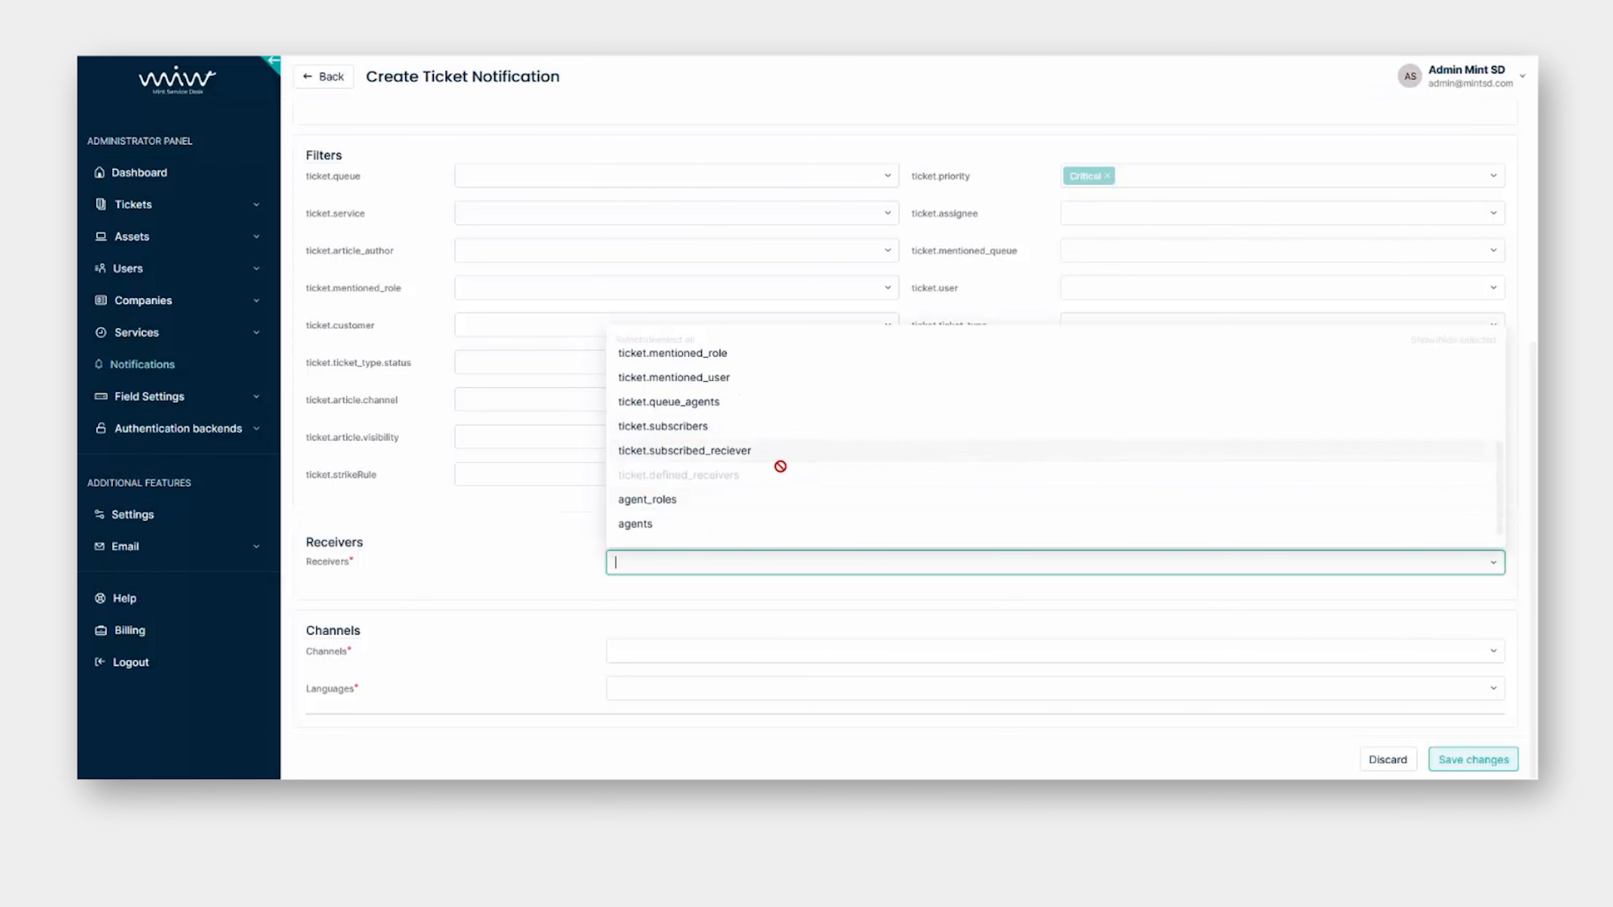
pyautogui.scroll(-1, 775, 526)
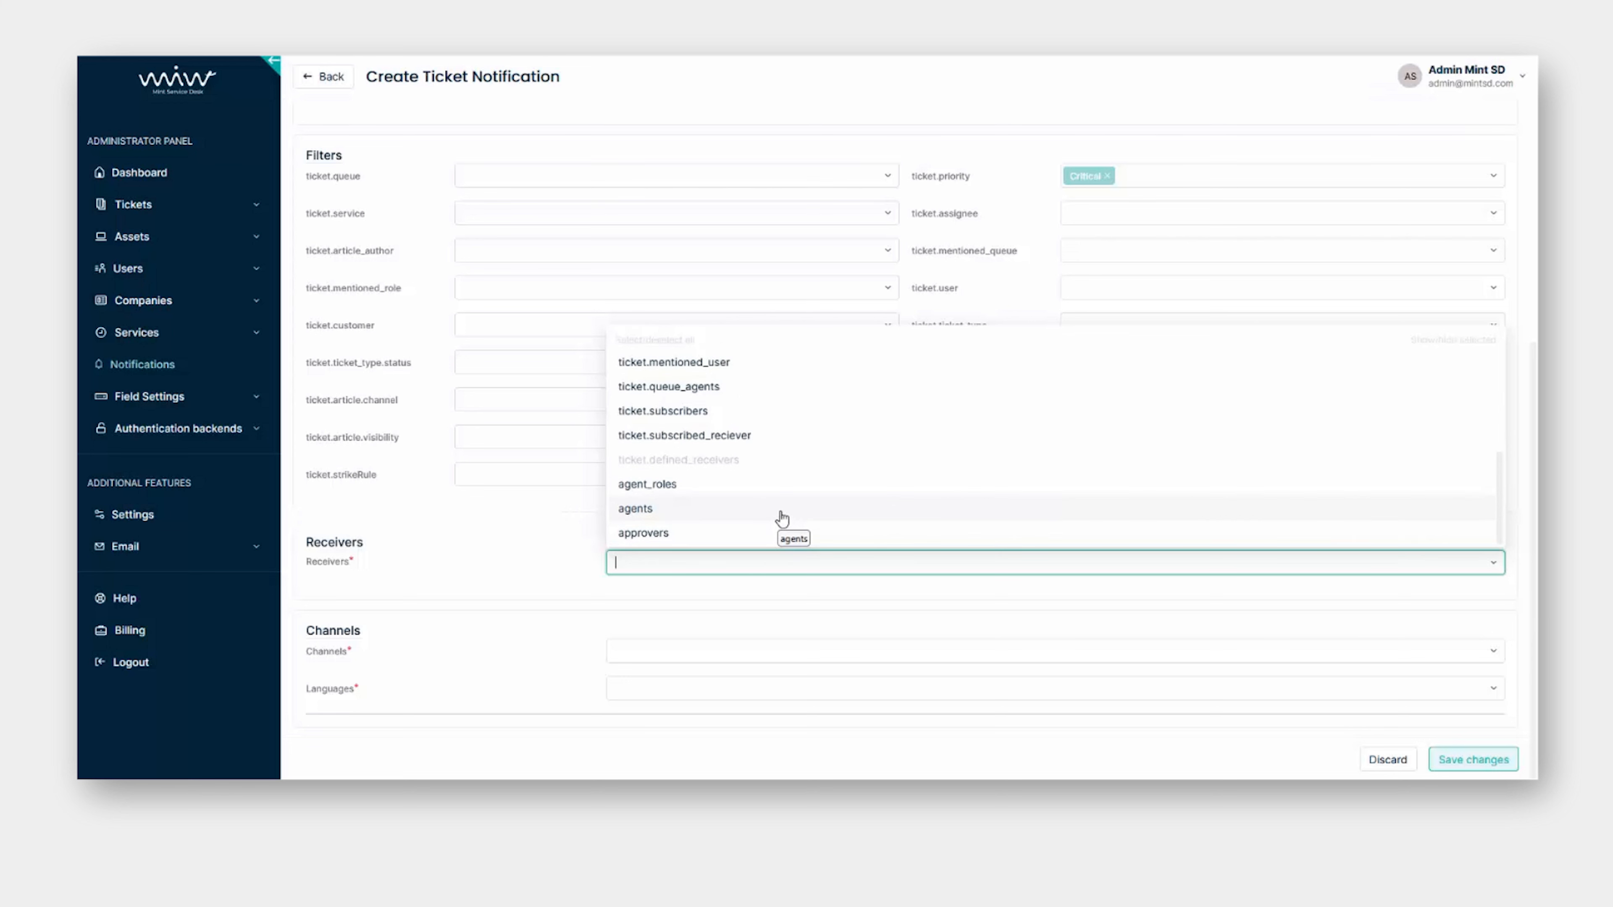
pyautogui.click(781, 518)
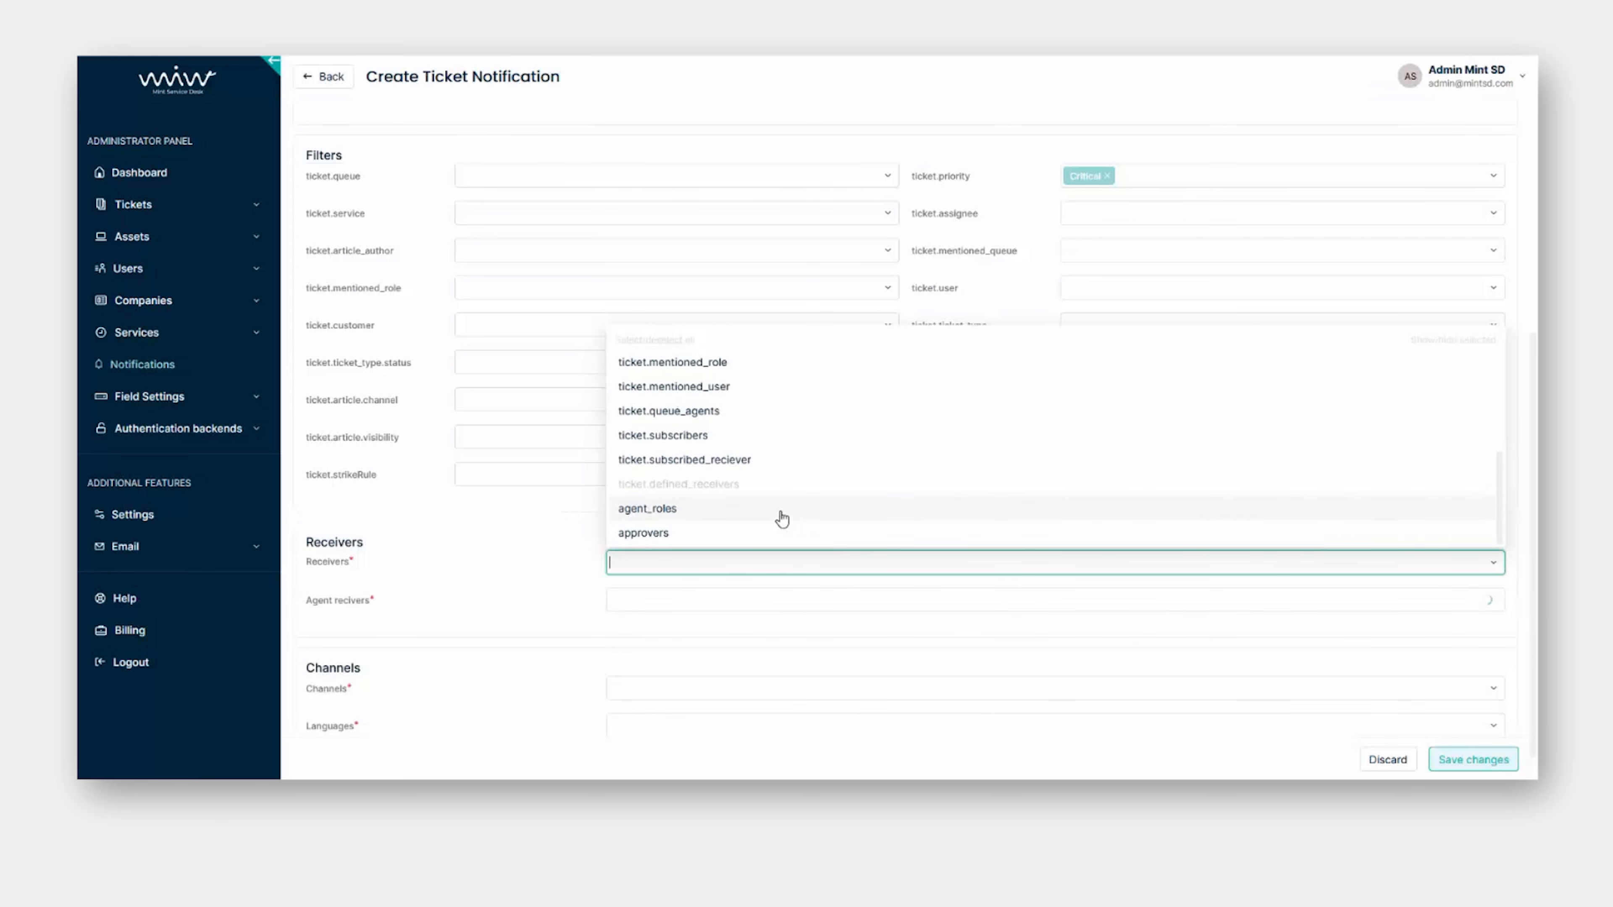
pyautogui.click(703, 591)
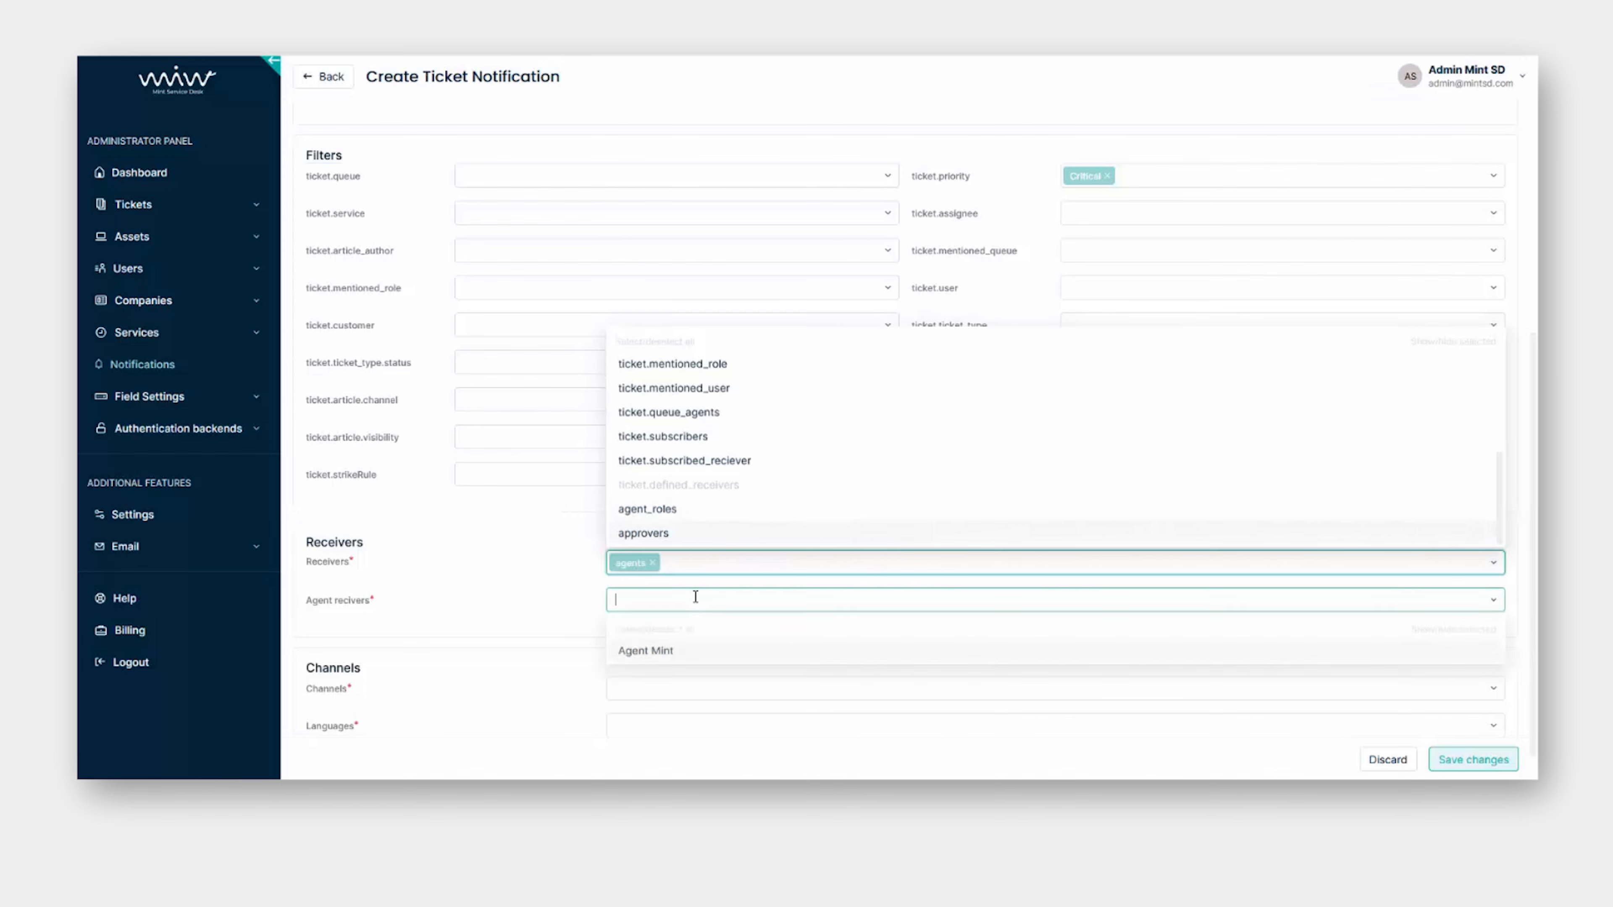
pyautogui.click(692, 658)
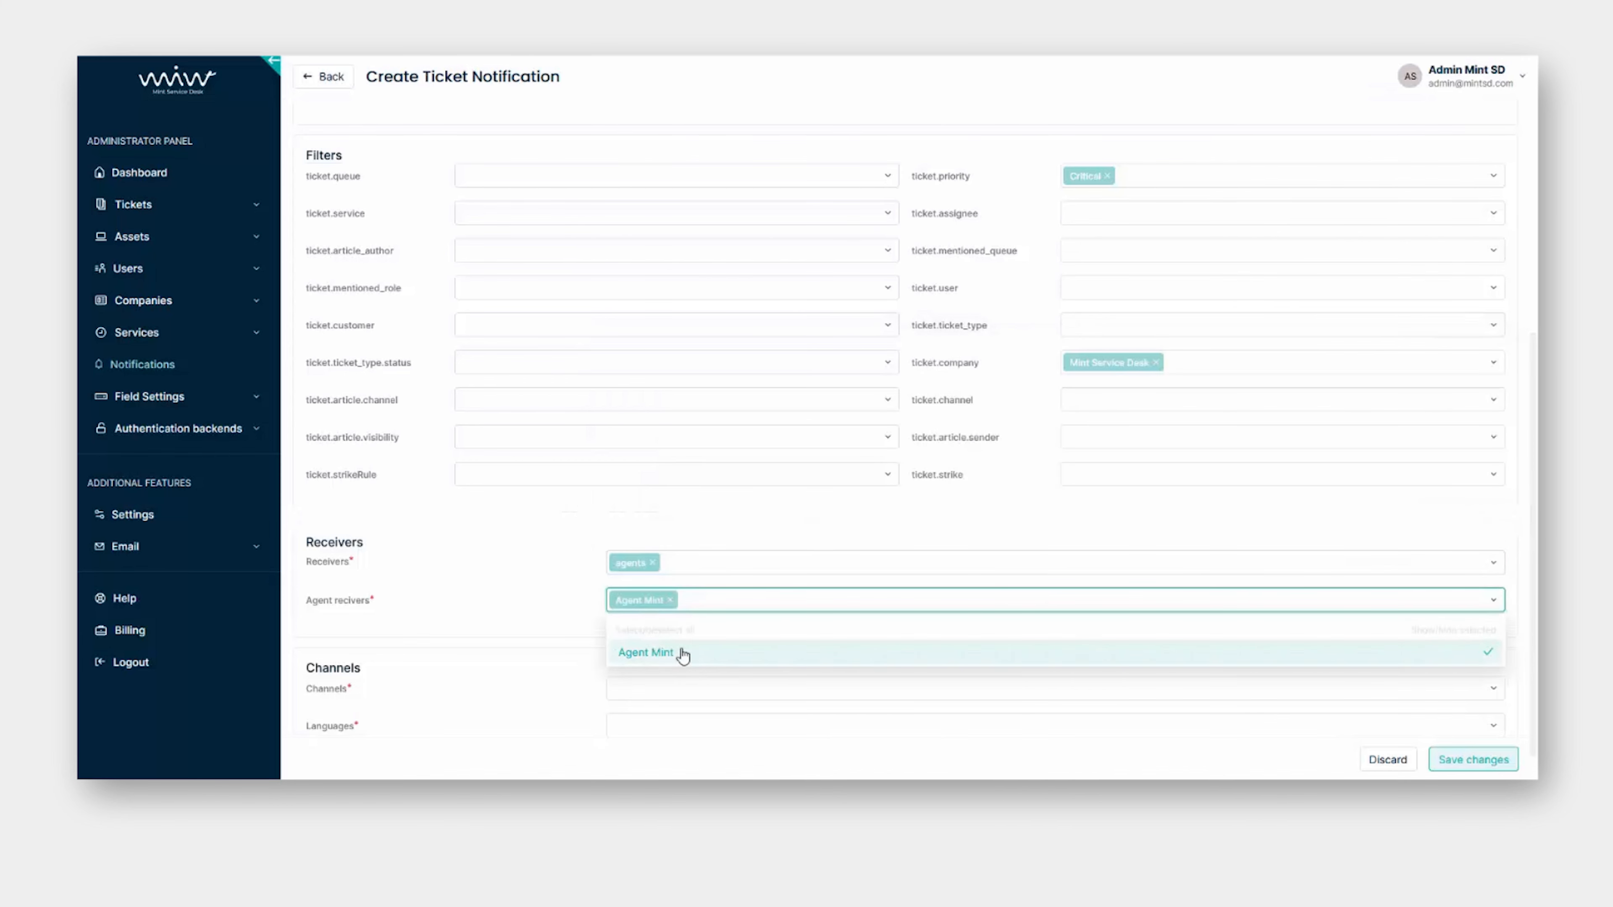
pyautogui.click(547, 594)
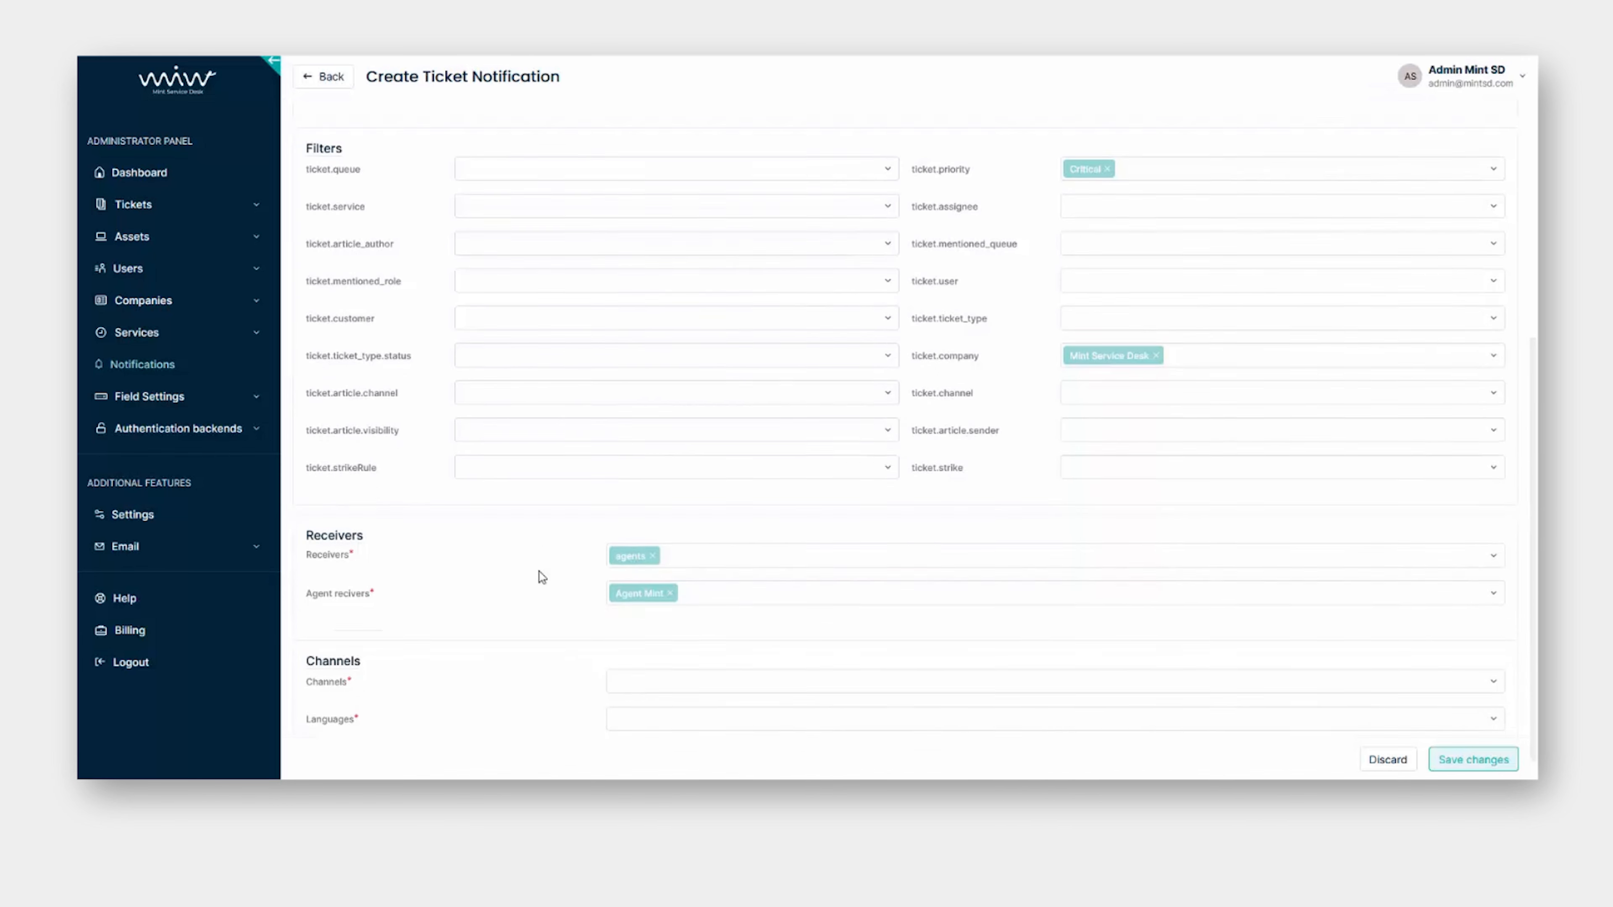
# - Set the notification's channels to Email and System, leaving Push out
pyautogui.scroll(-1, 541, 576)
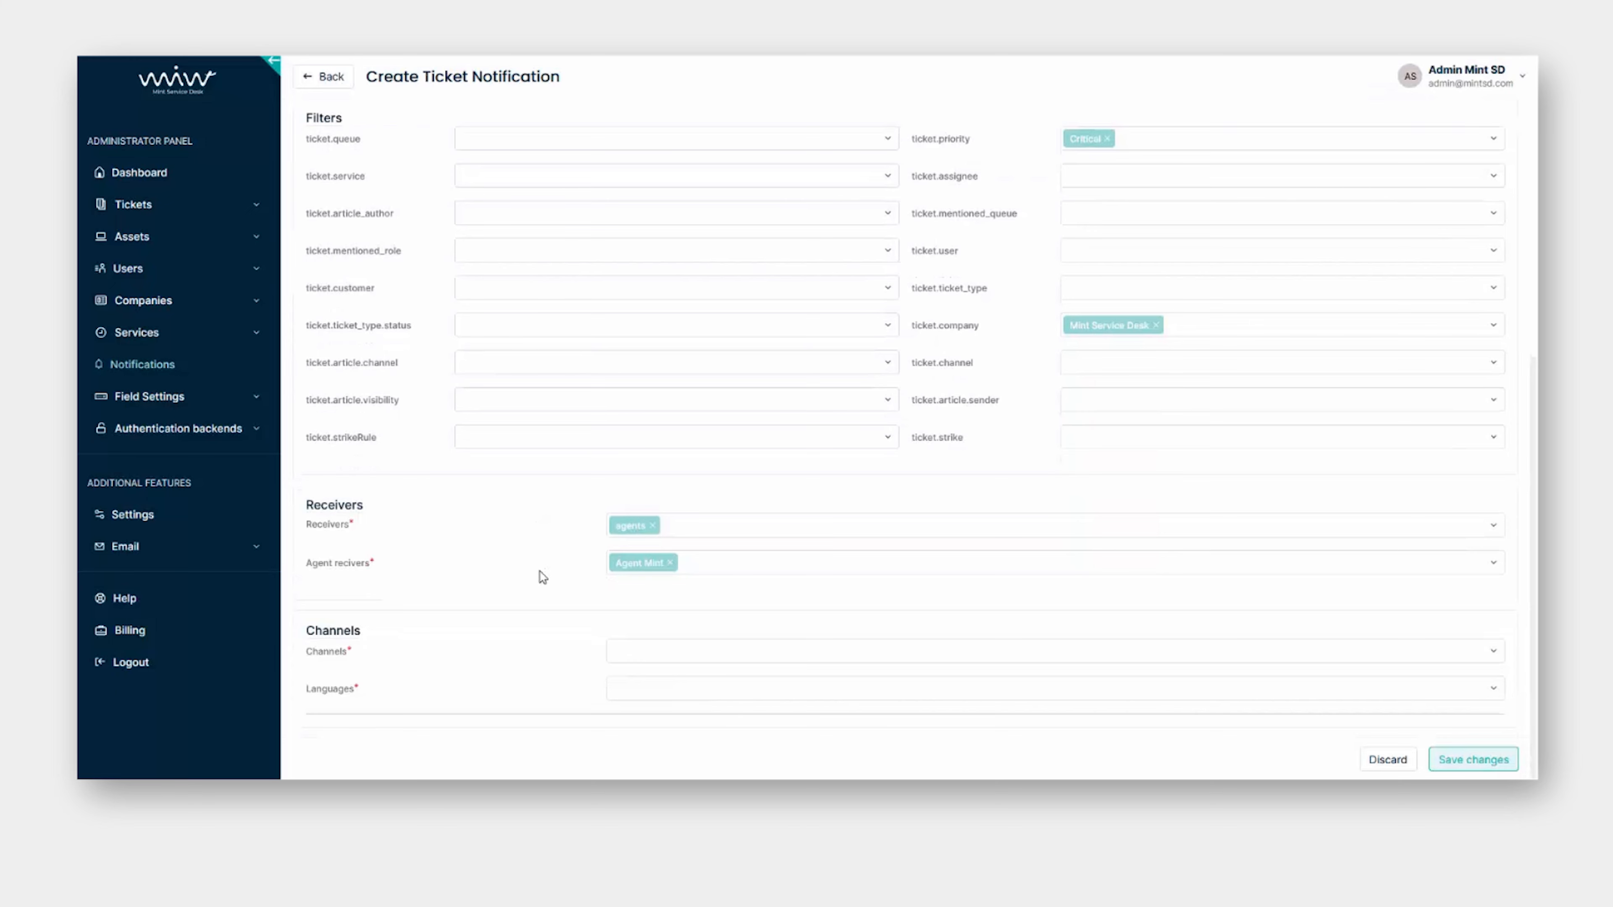
pyautogui.scroll(10, 539, 575)
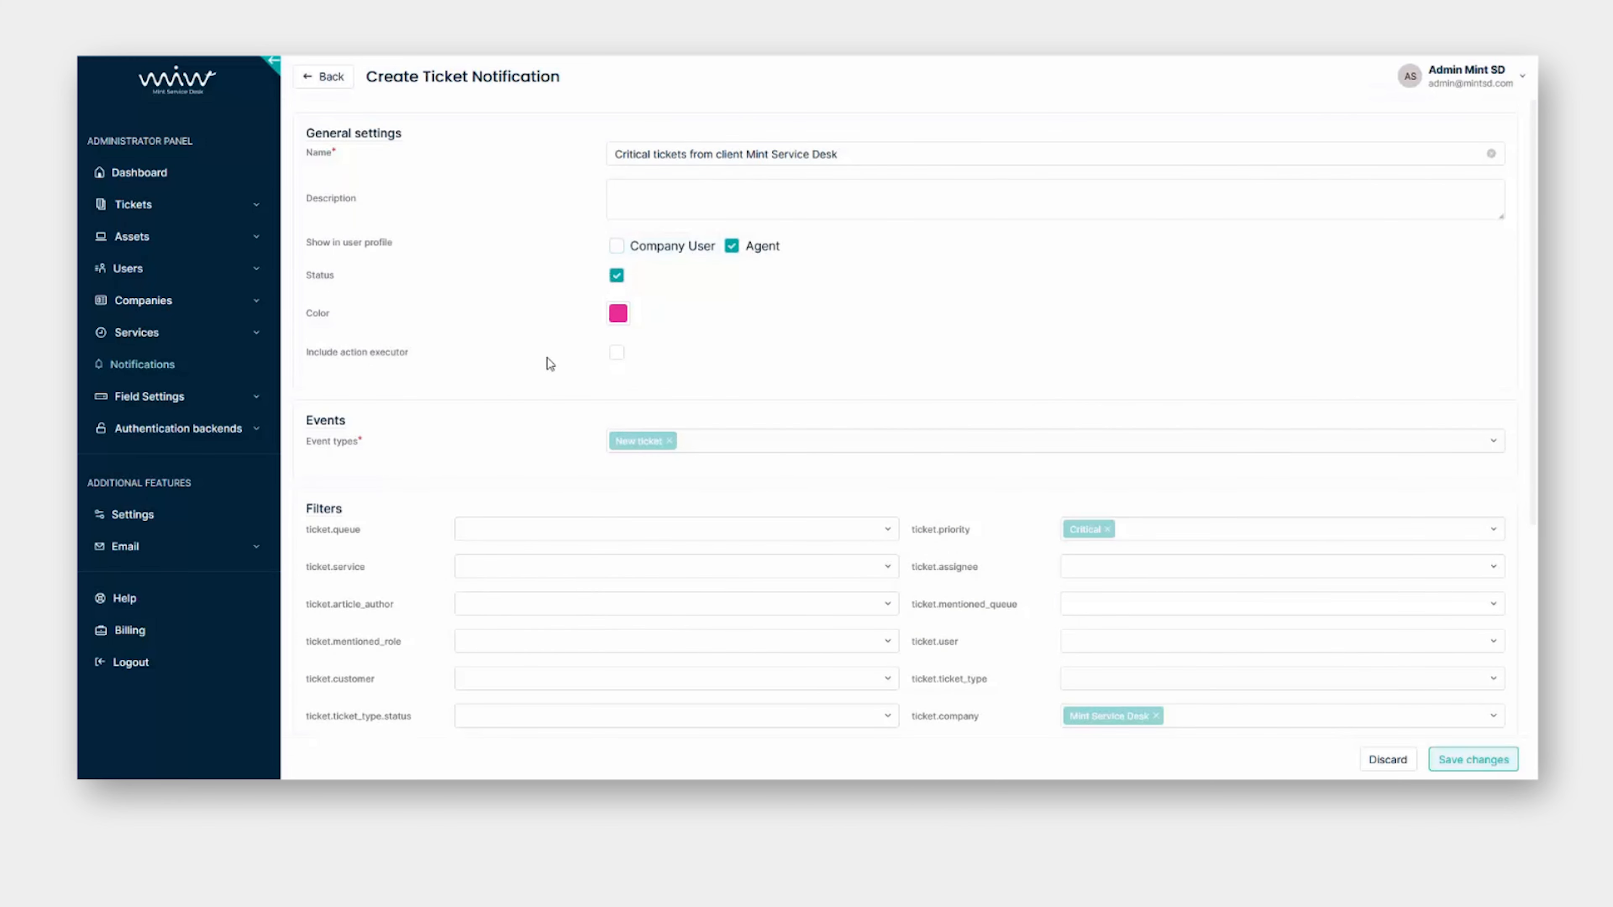
pyautogui.scroll(-4, 550, 364)
pyautogui.scroll(-6, 800, 470)
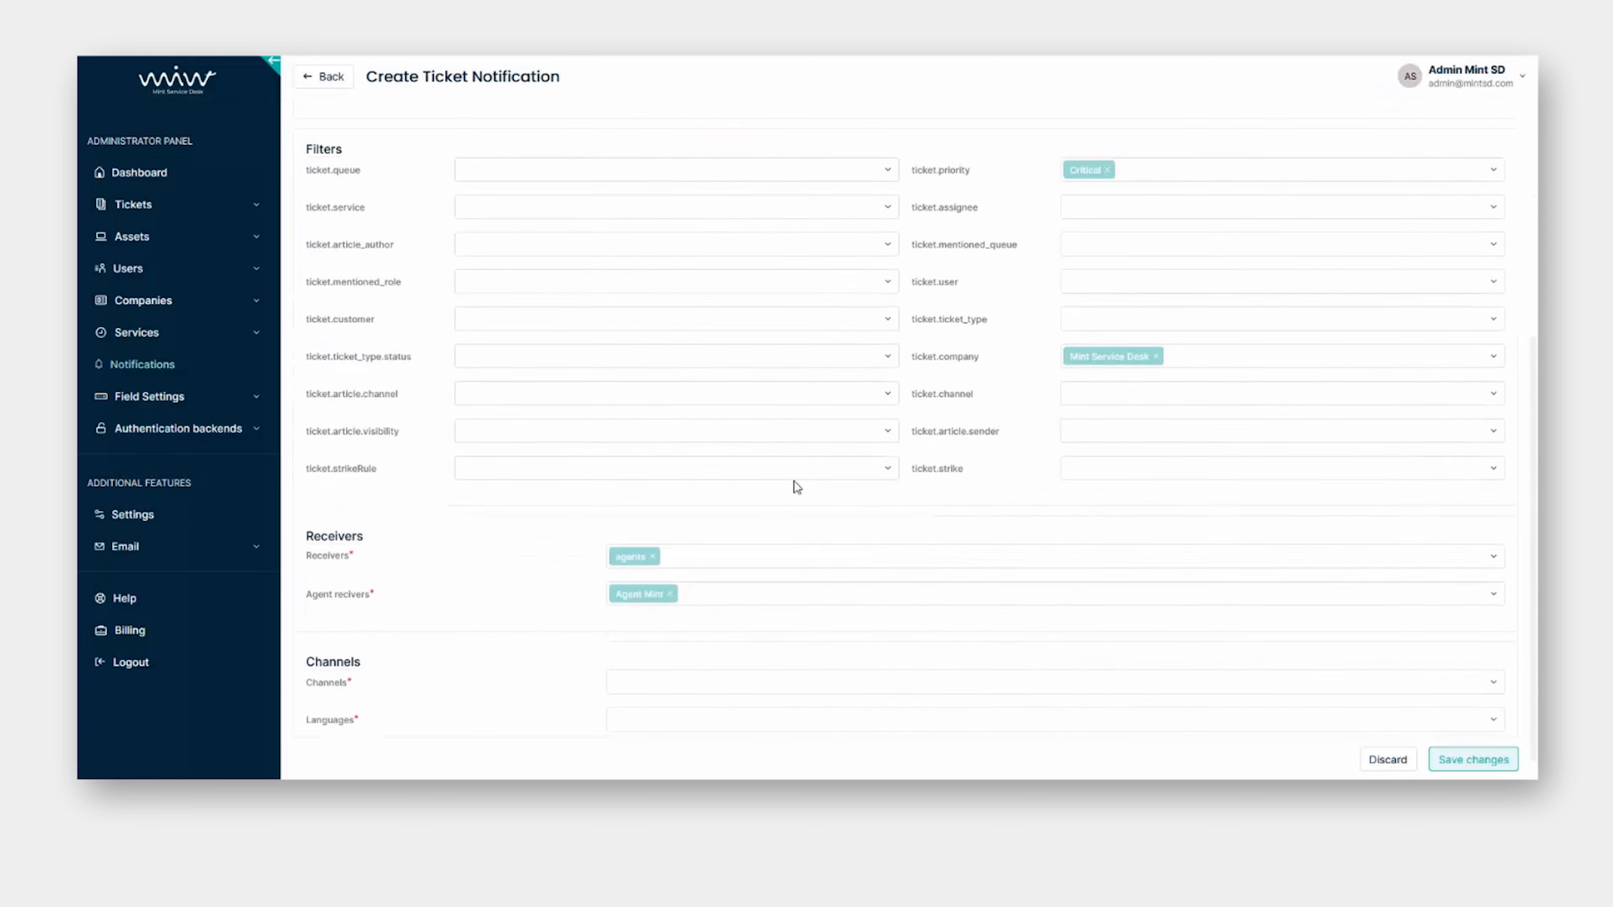
pyautogui.scroll(-1, 797, 487)
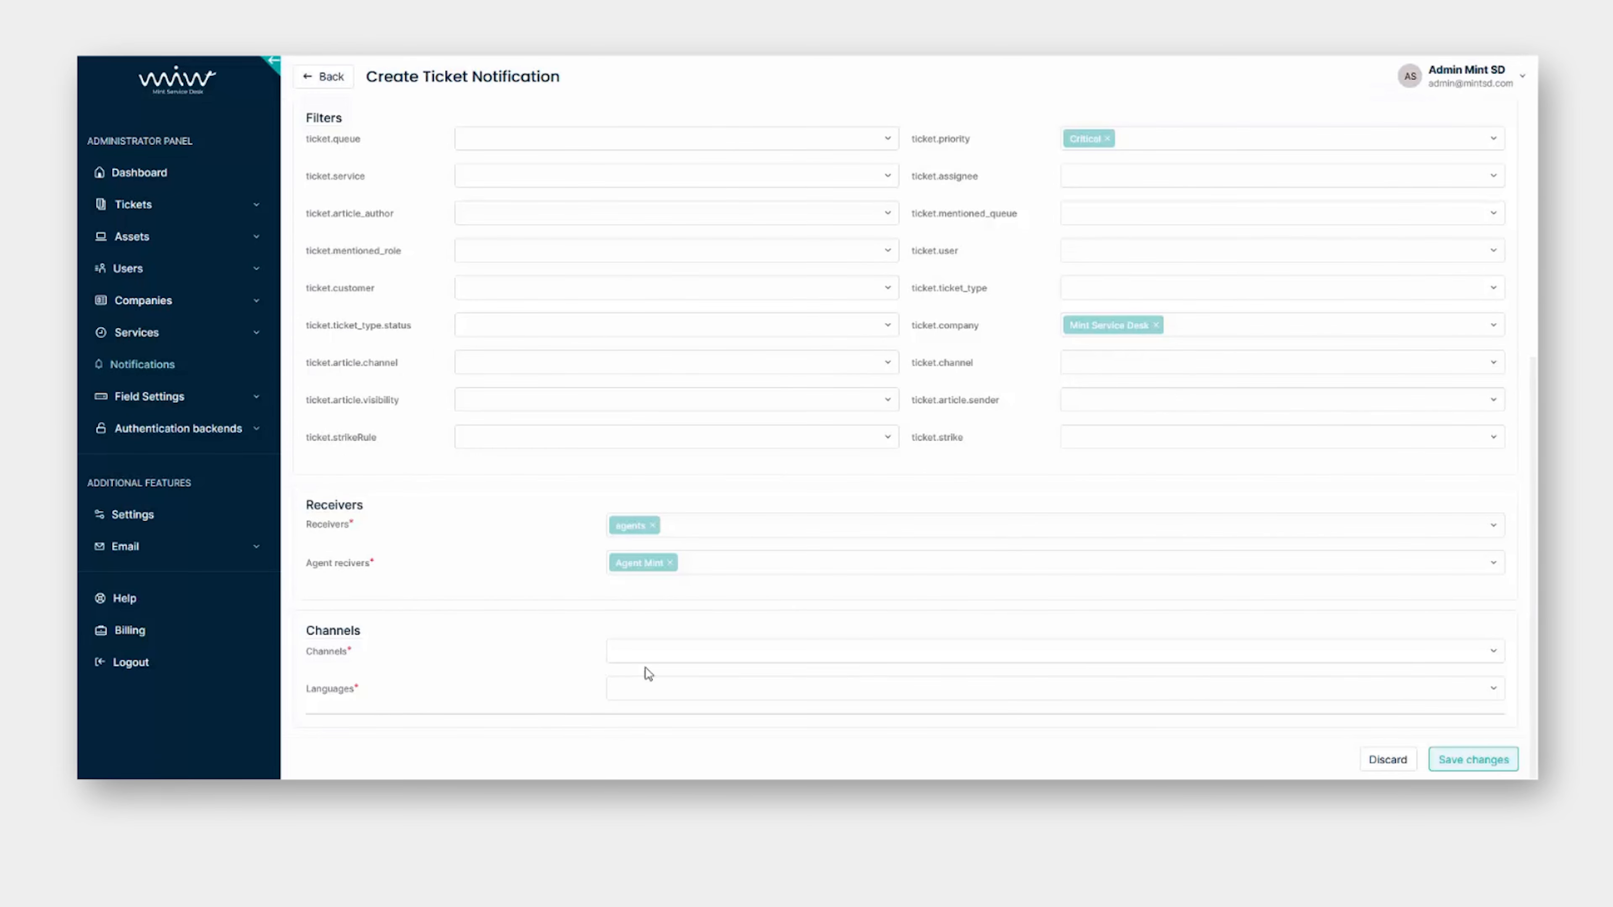
pyautogui.click(658, 652)
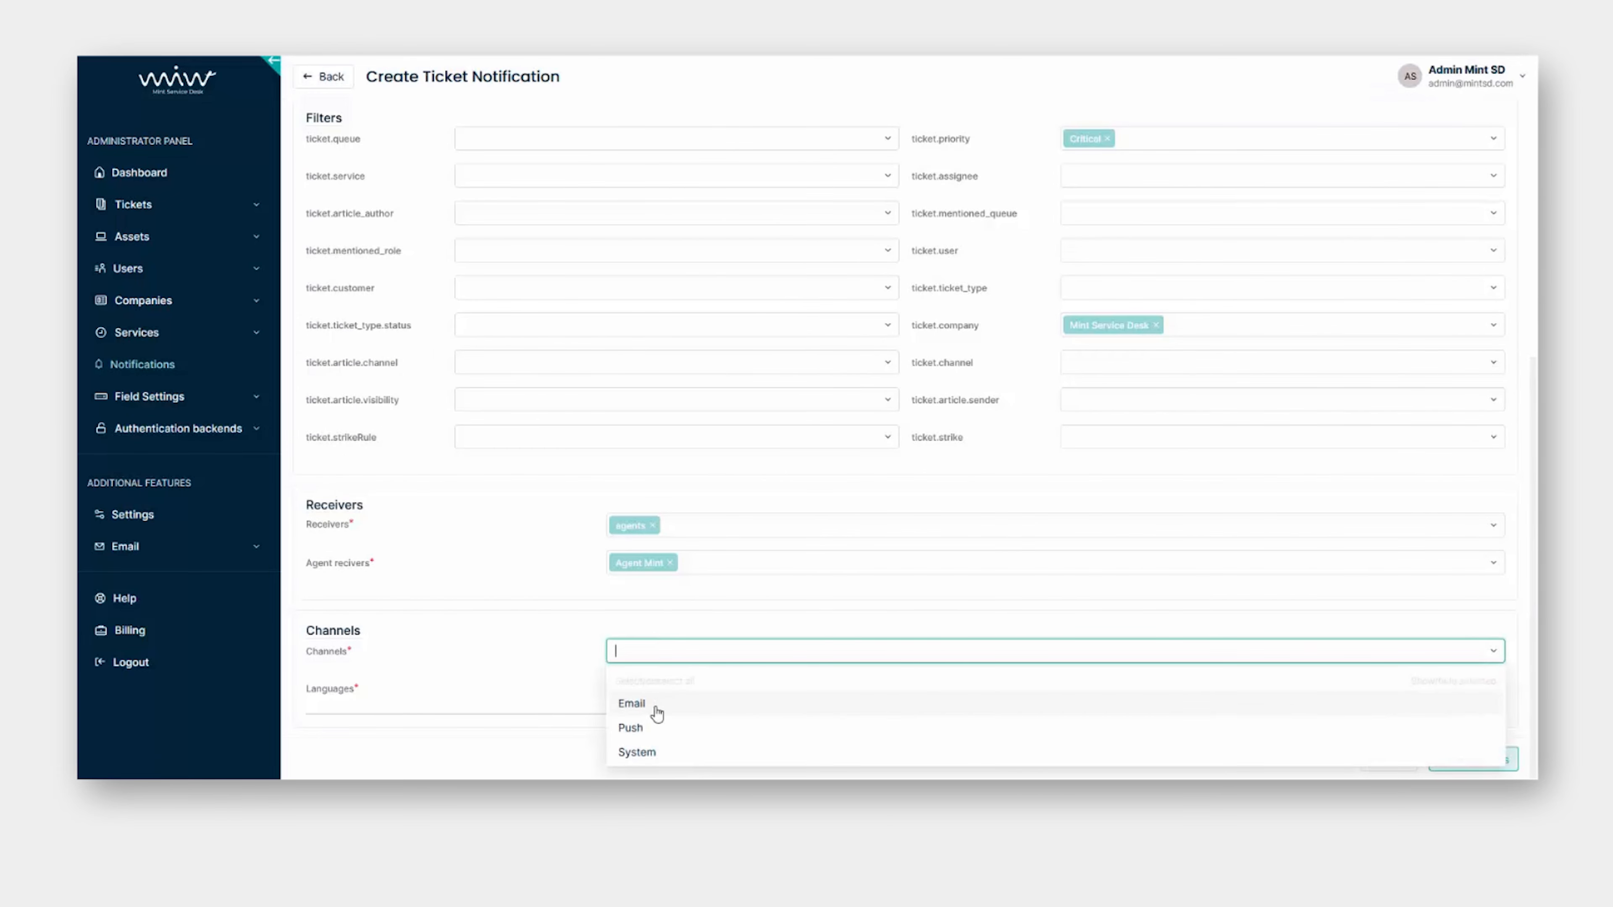
pyautogui.click(656, 708)
pyautogui.click(701, 653)
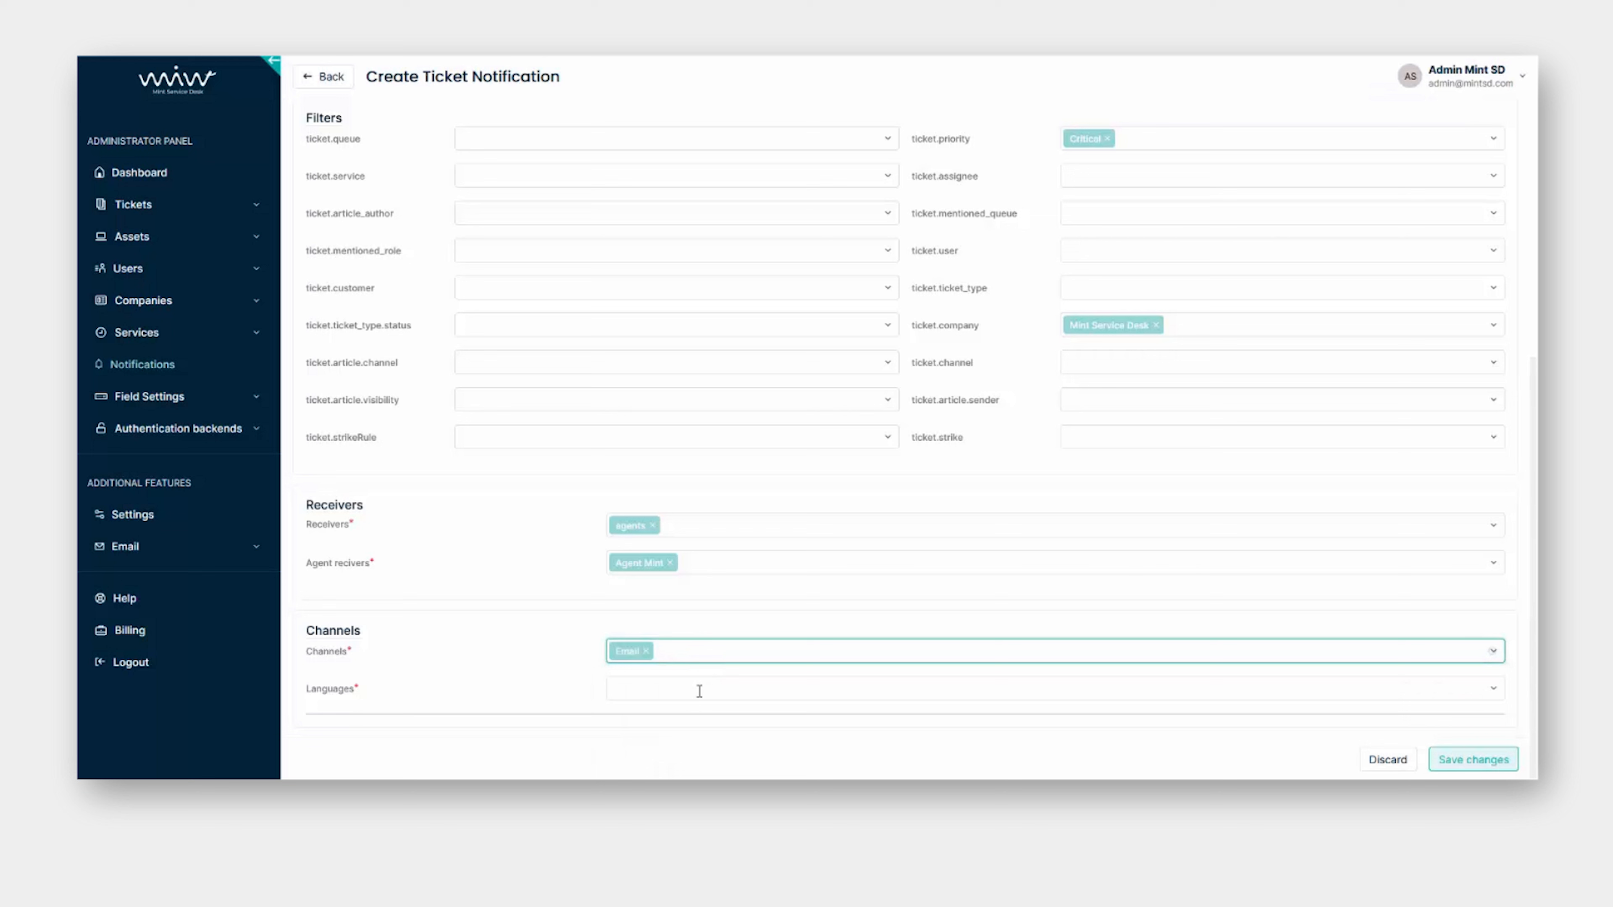
pyautogui.click(709, 652)
pyautogui.click(668, 726)
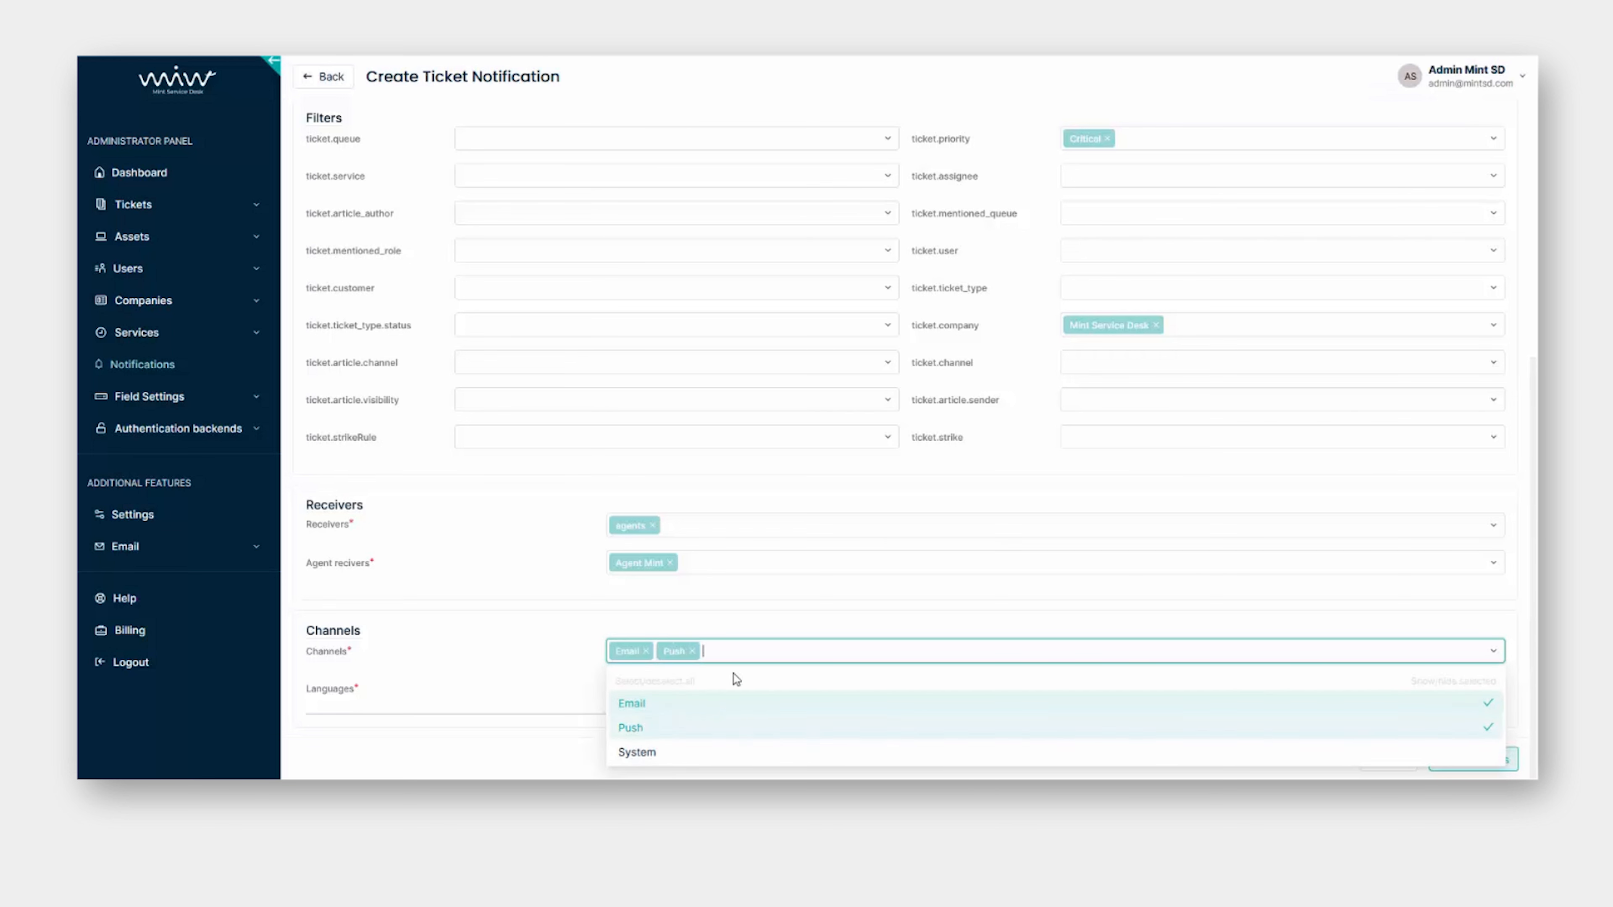
pyautogui.click(750, 659)
pyautogui.click(766, 654)
pyautogui.click(657, 753)
pyautogui.click(692, 651)
pyautogui.click(532, 643)
# - Set the notification's language to English (GB)
pyautogui.click(641, 692)
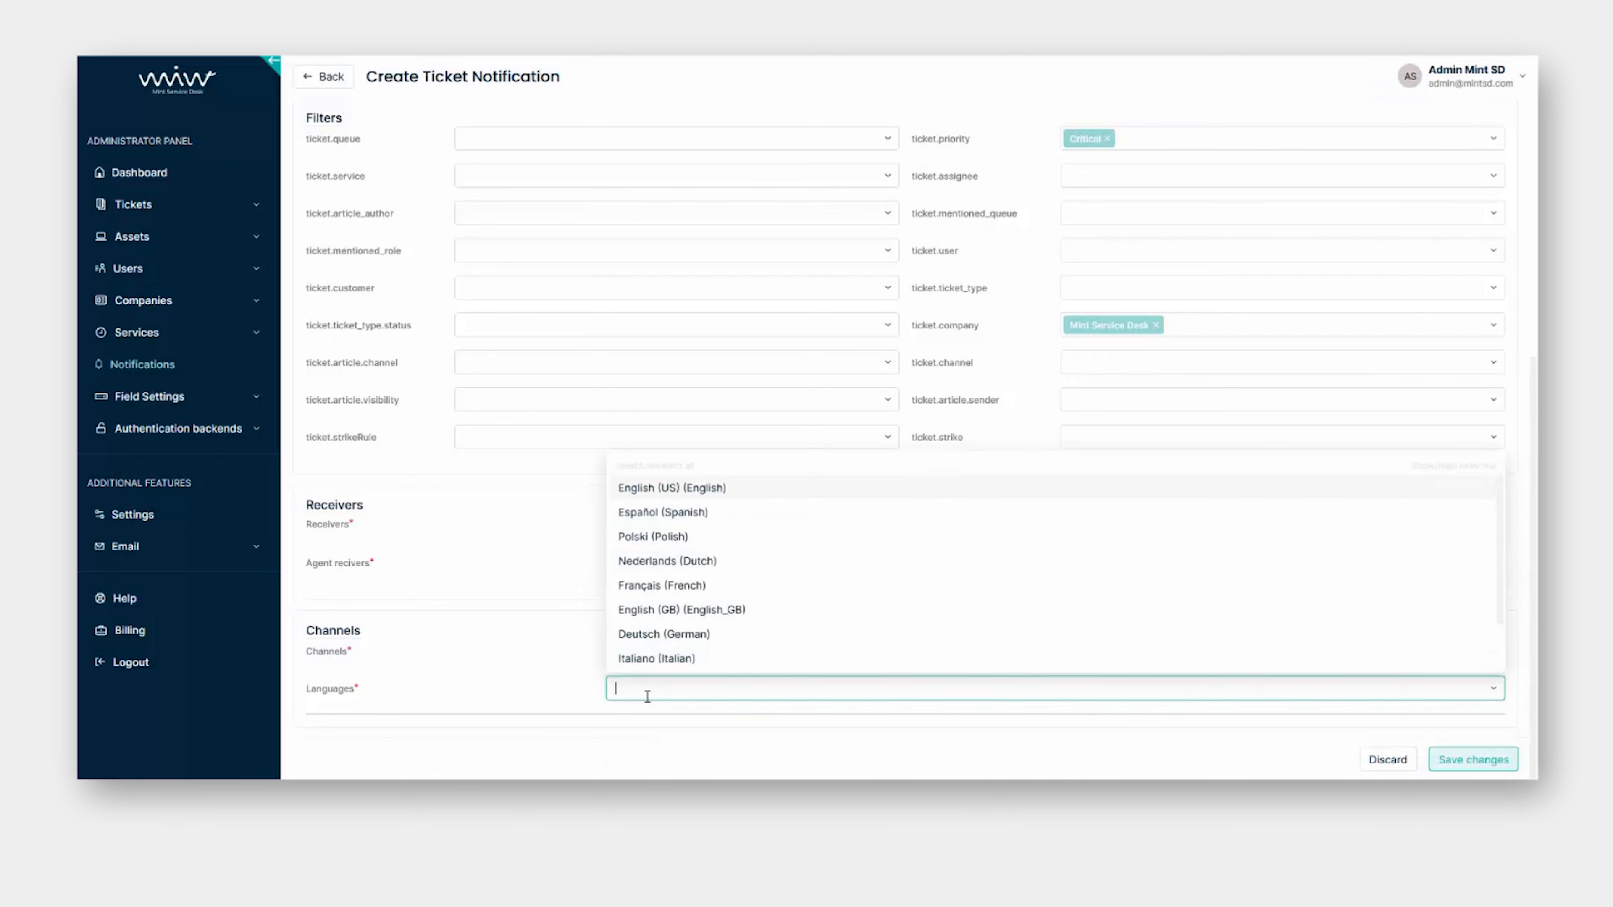
pyautogui.click(729, 611)
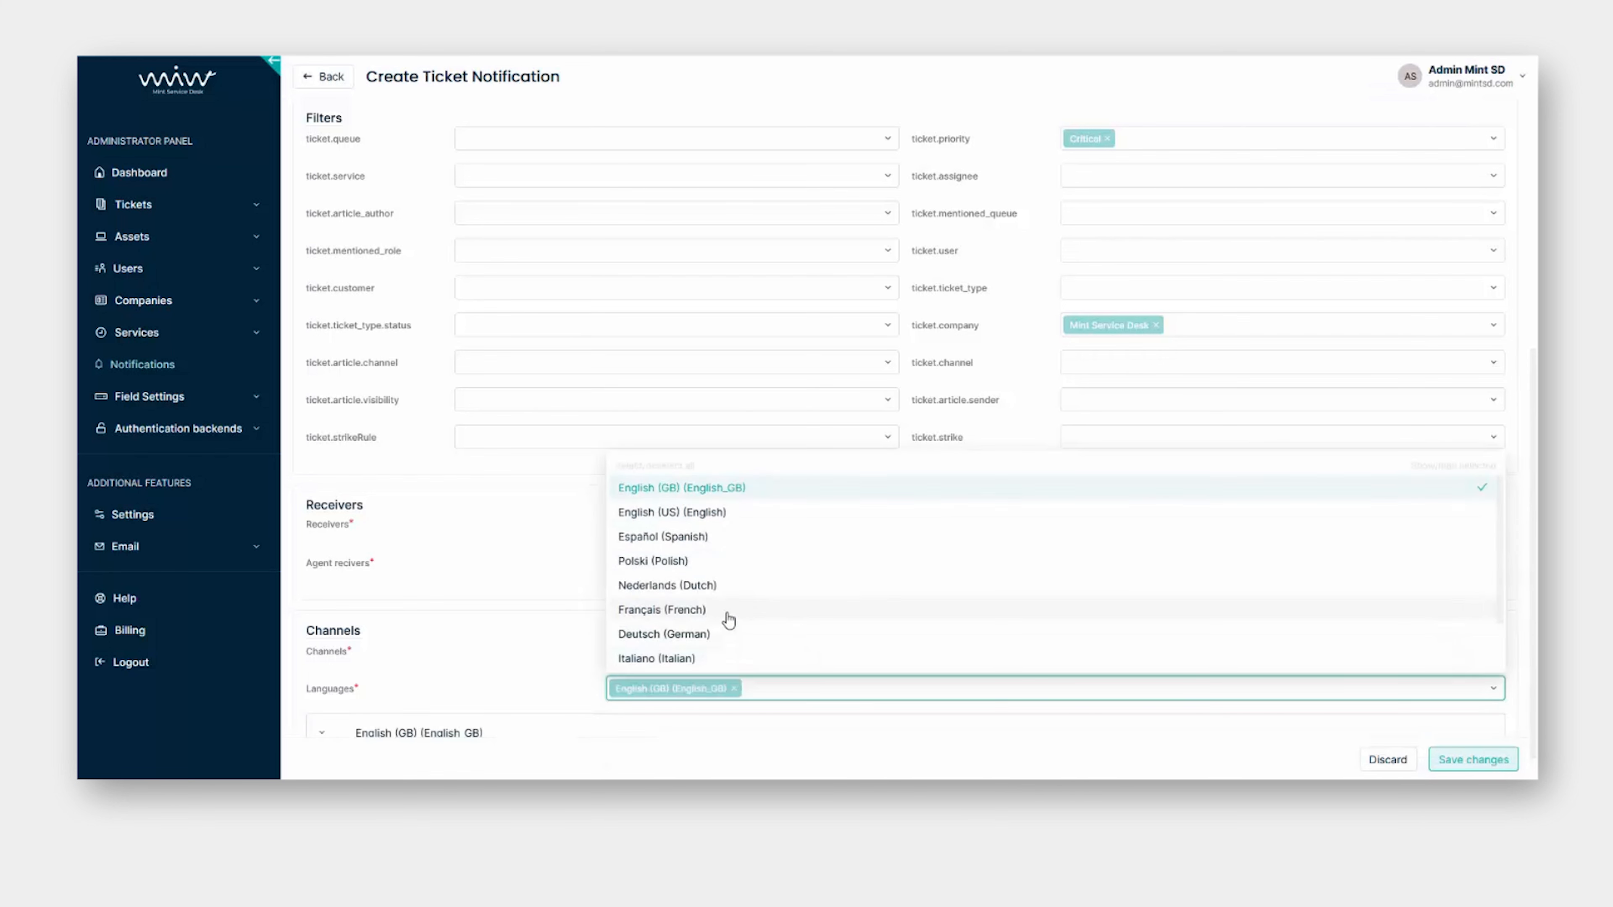
pyautogui.click(556, 614)
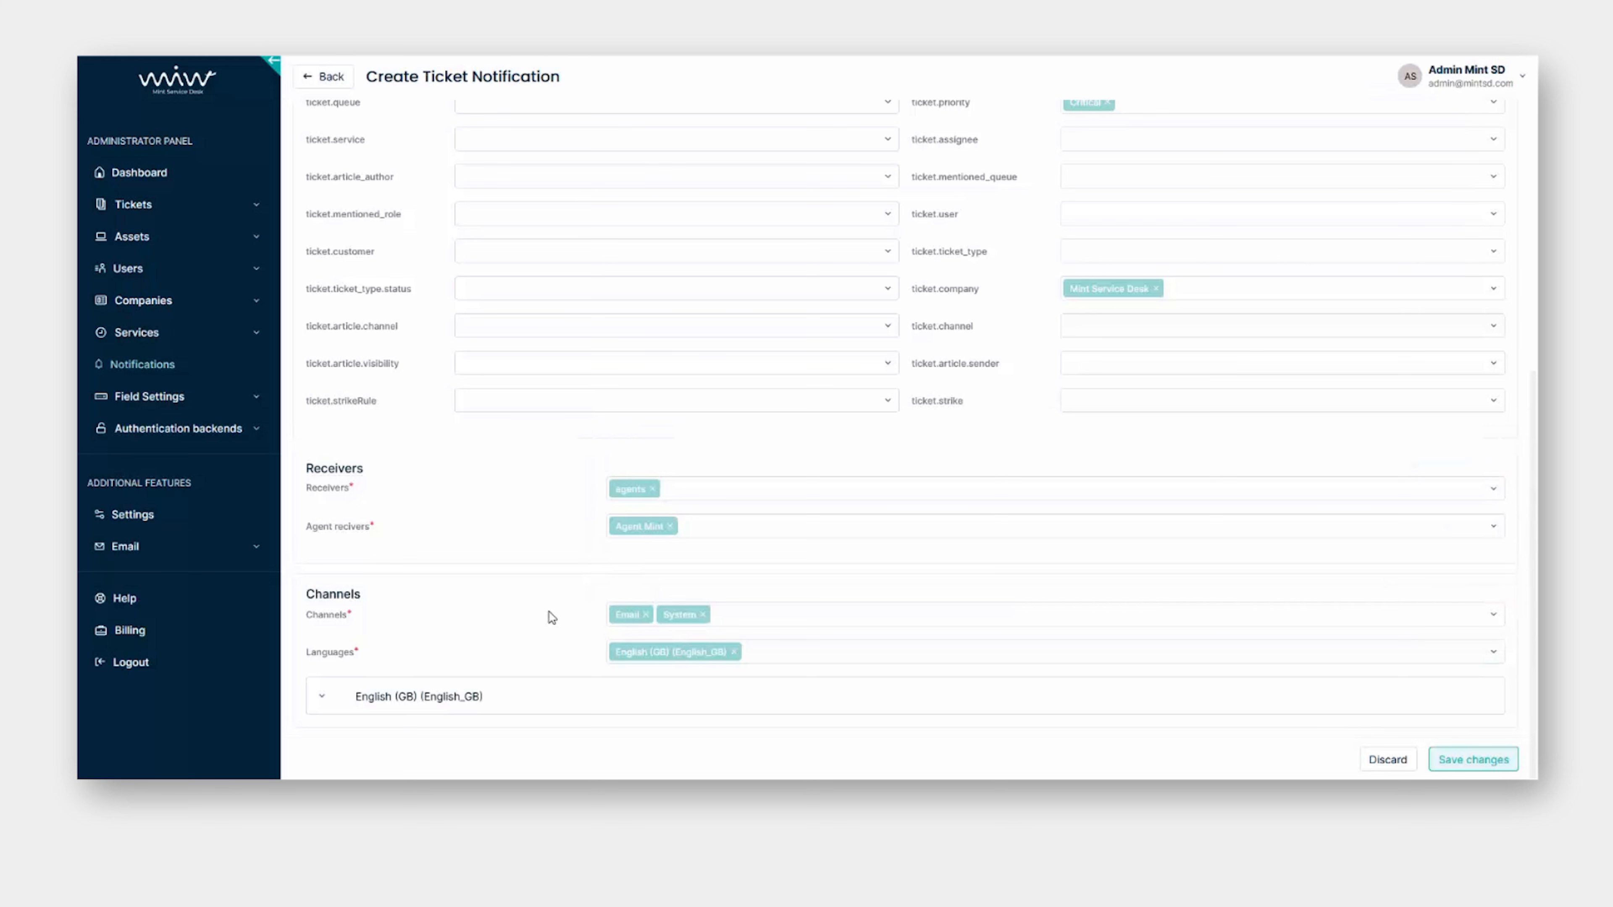
# - Examine the English (GB) message templates for Email and System, leaving their titles and contents empty, and save the notification
pyautogui.click(322, 697)
pyautogui.scroll(-2, 403, 641)
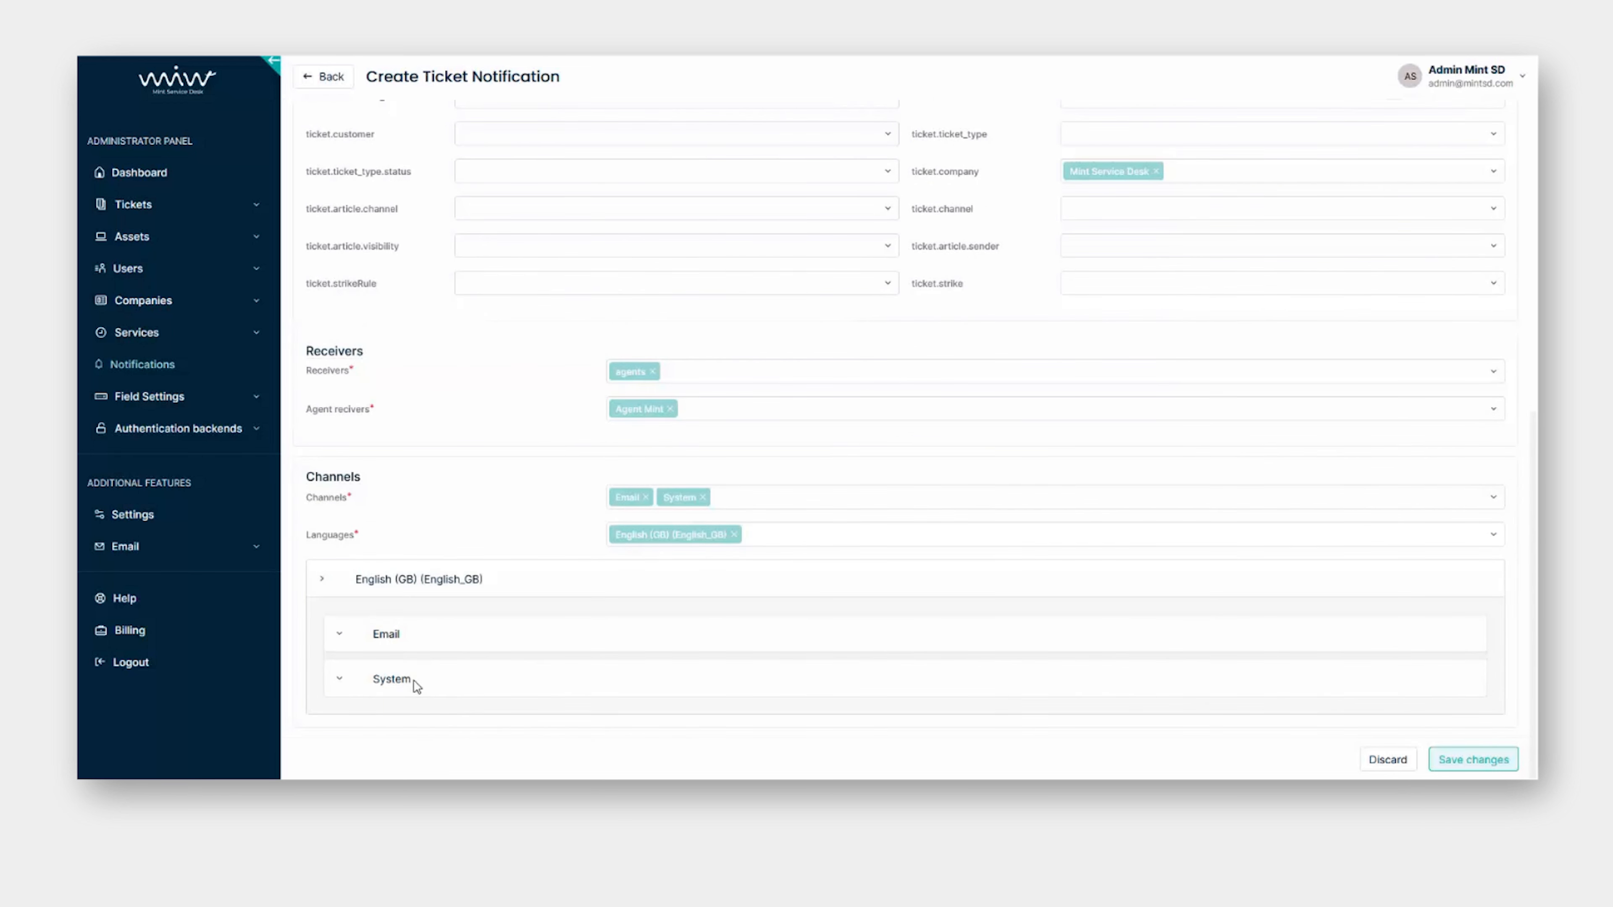
pyautogui.click(341, 638)
pyautogui.scroll(-5, 399, 576)
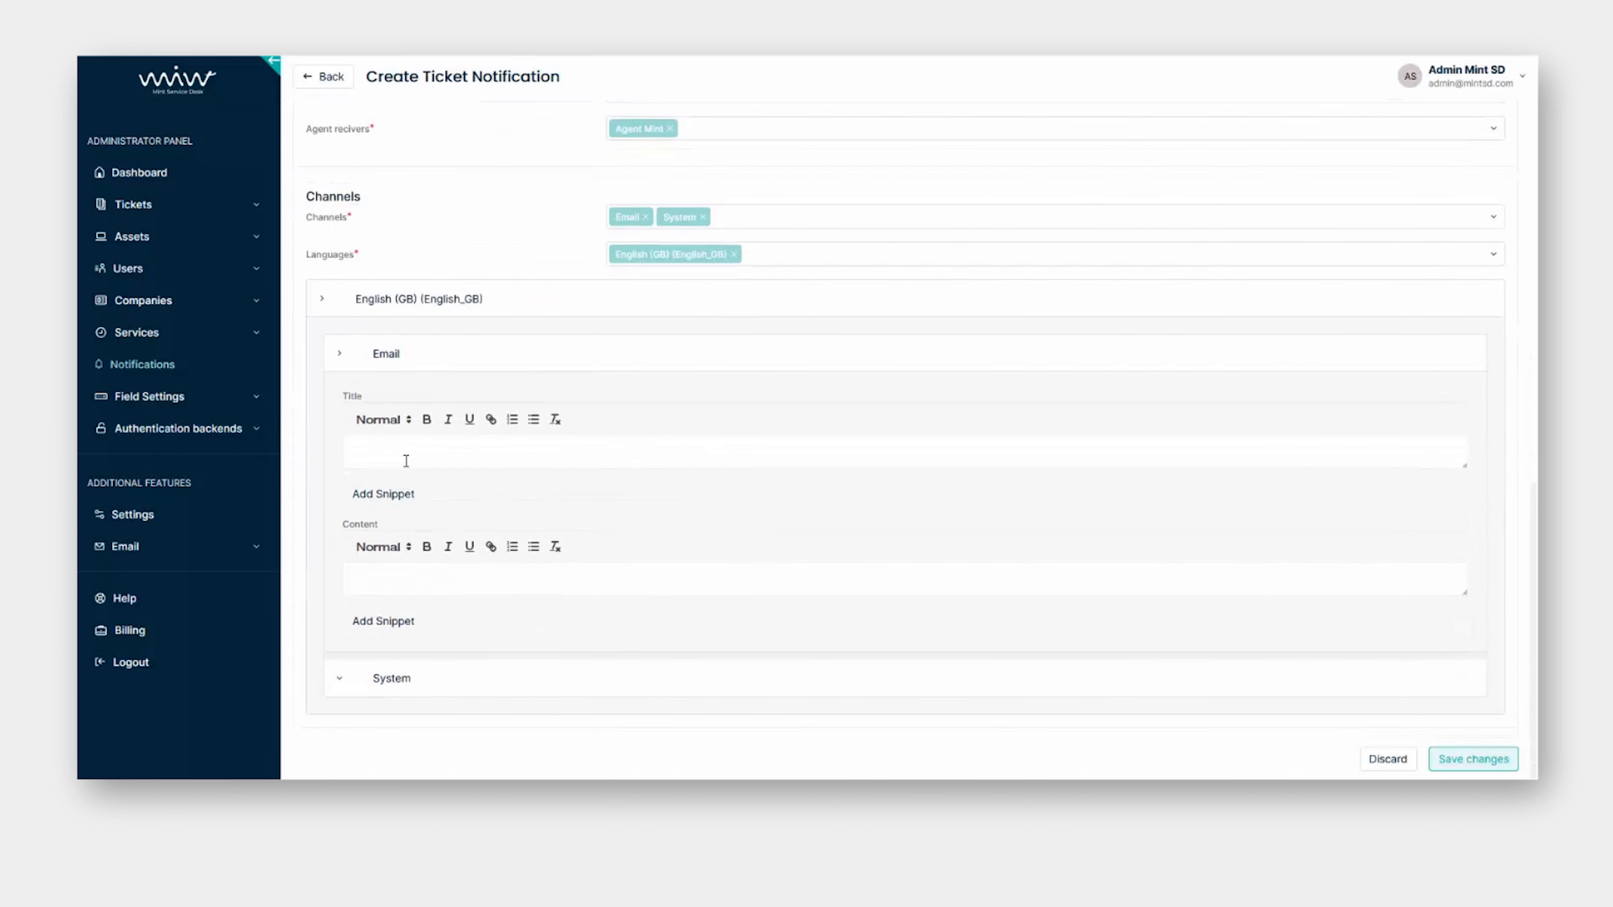
pyautogui.click(400, 571)
pyautogui.click(383, 621)
pyautogui.click(387, 624)
pyautogui.click(341, 678)
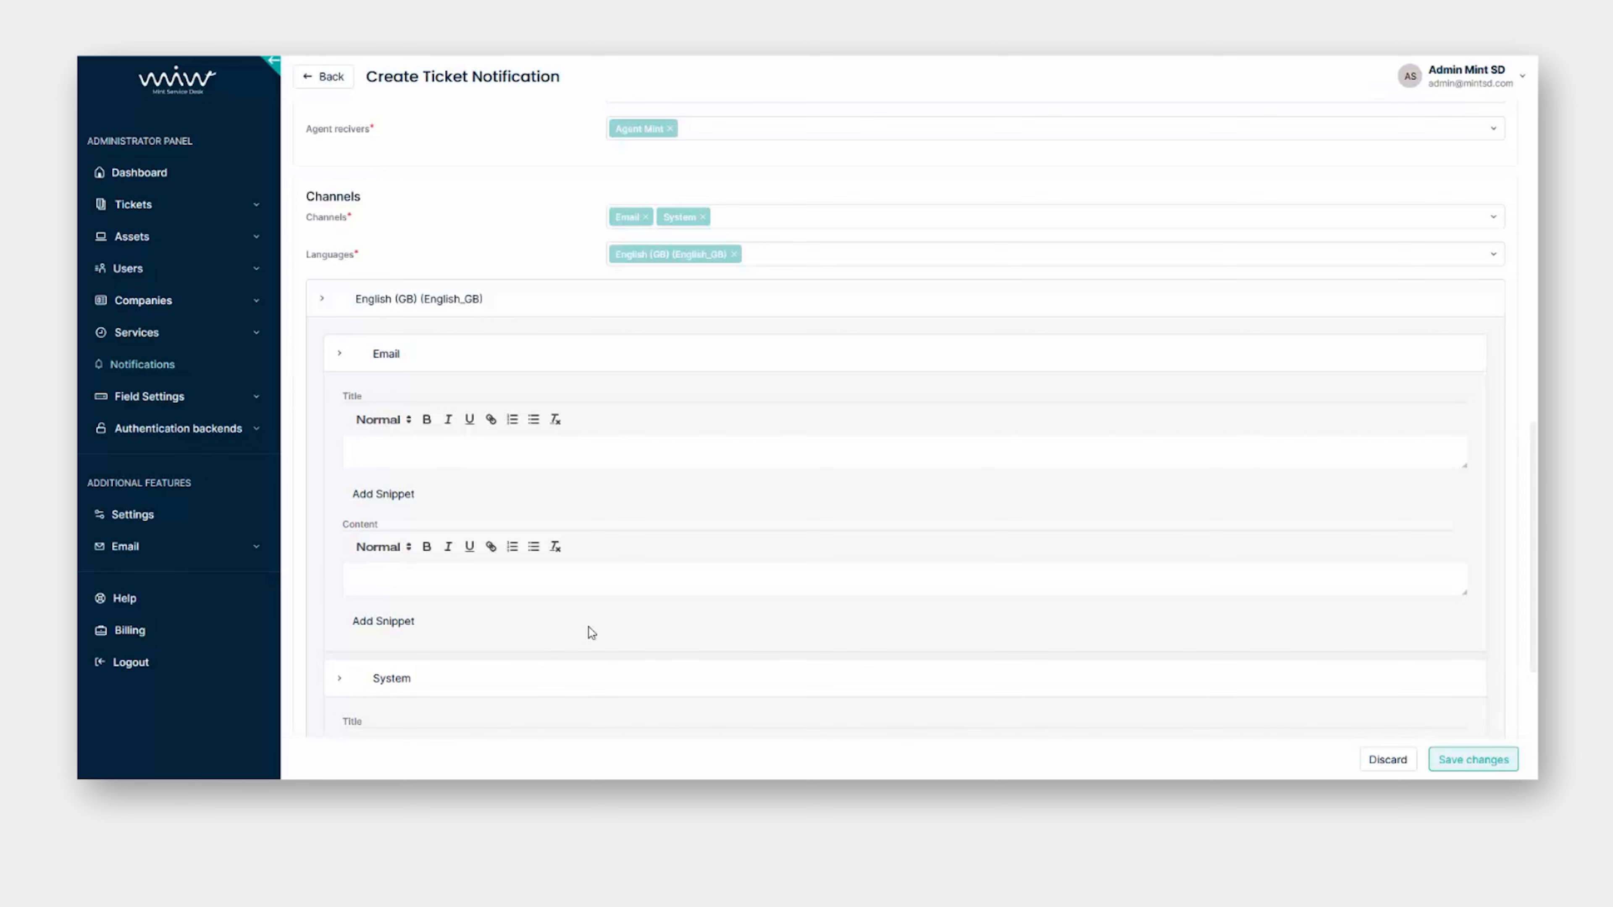
pyautogui.click(1447, 766)
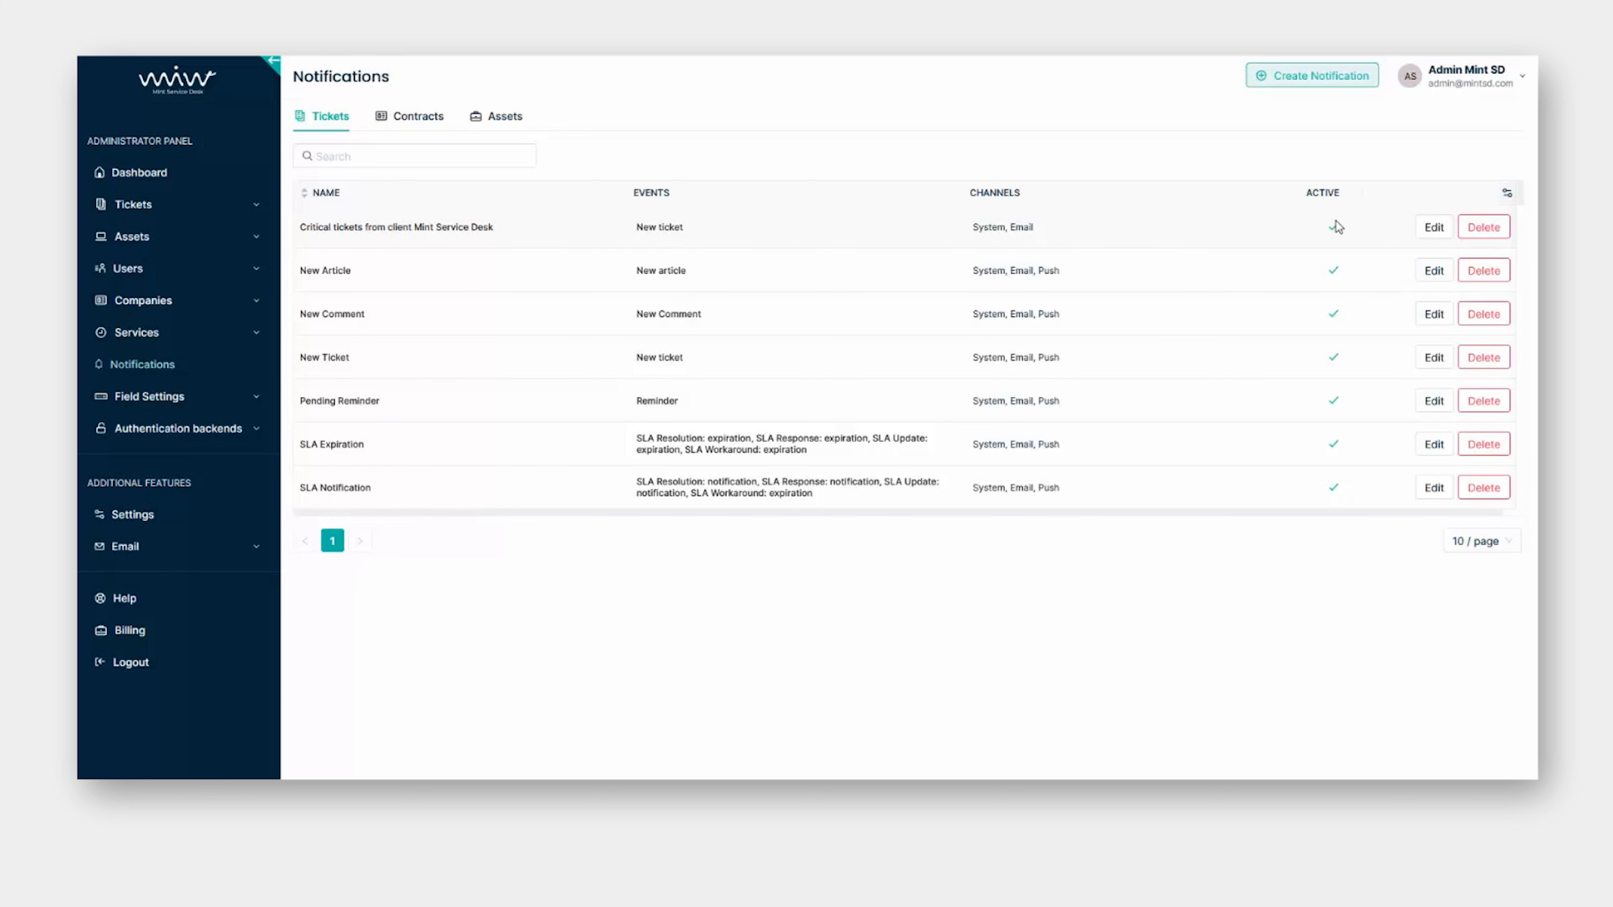
# - Review the saved general settings of the critical tickets notification for client Mint Service Desk and return to the notifications list
pyautogui.click(1430, 229)
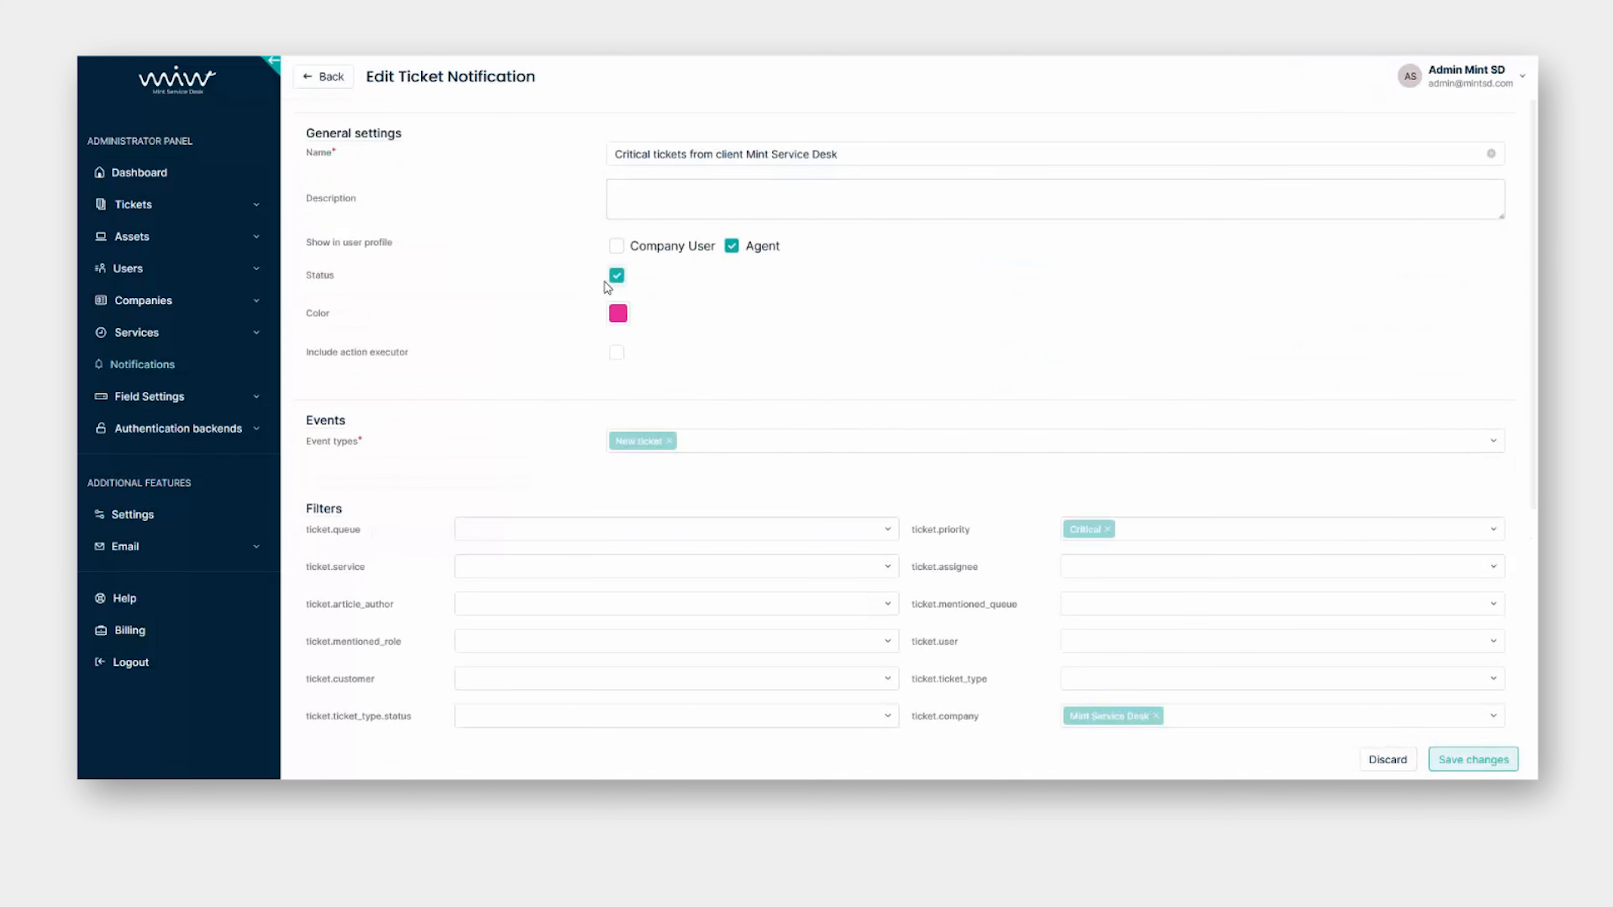
pyautogui.click(179, 362)
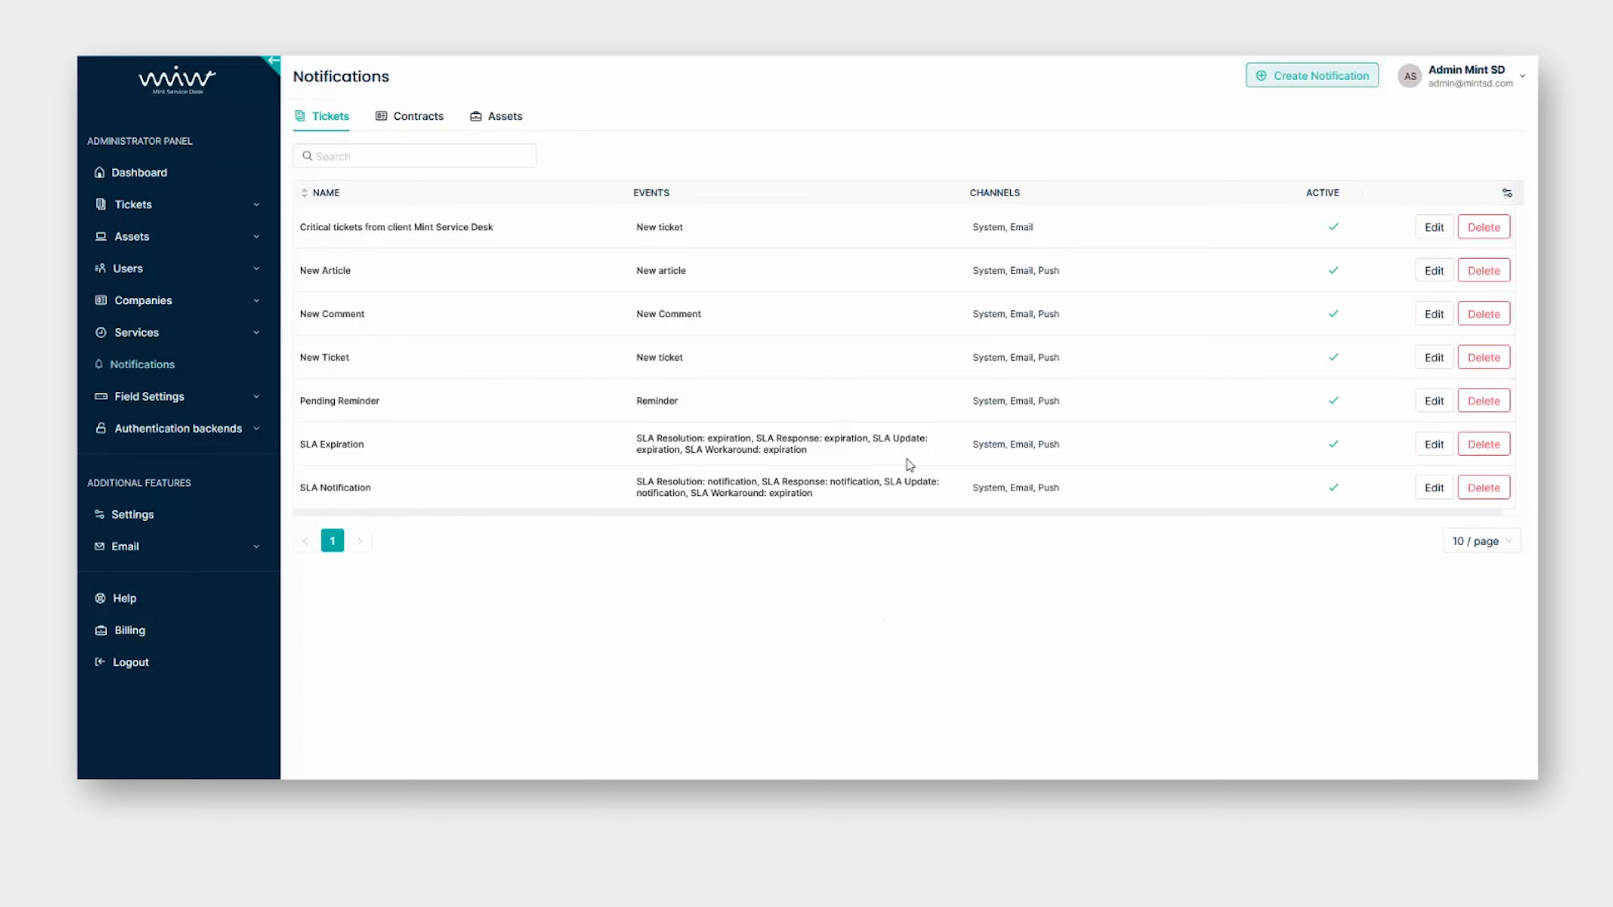
# - Examine the filters for time to end of support, contract type, company and service in the contract's end of support notification
pyautogui.click(413, 124)
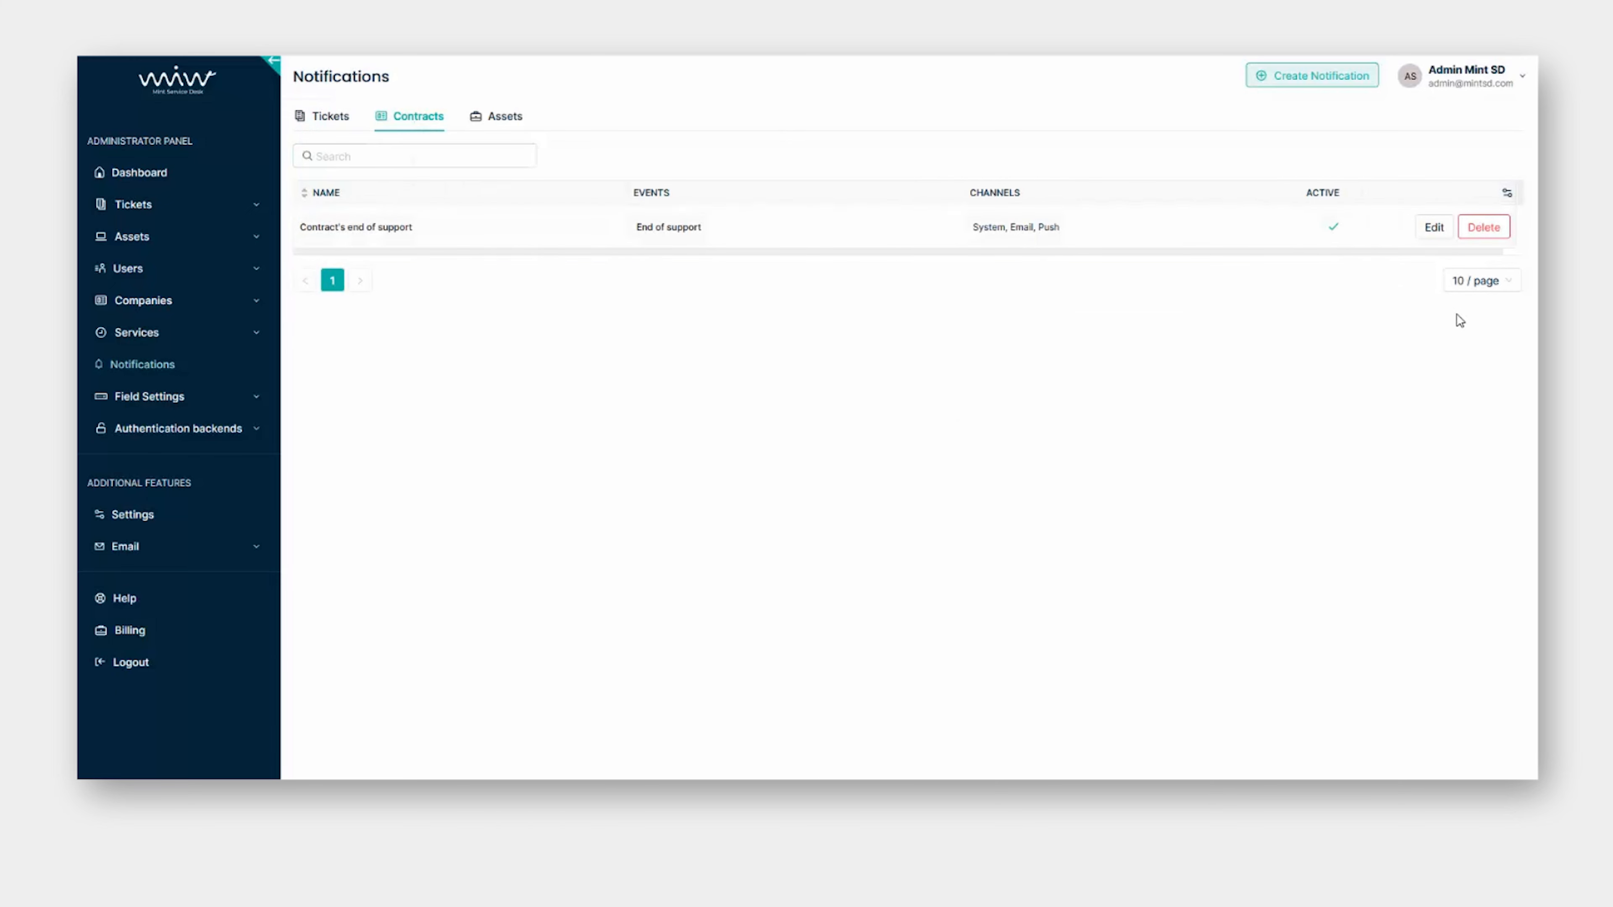
pyautogui.click(1433, 229)
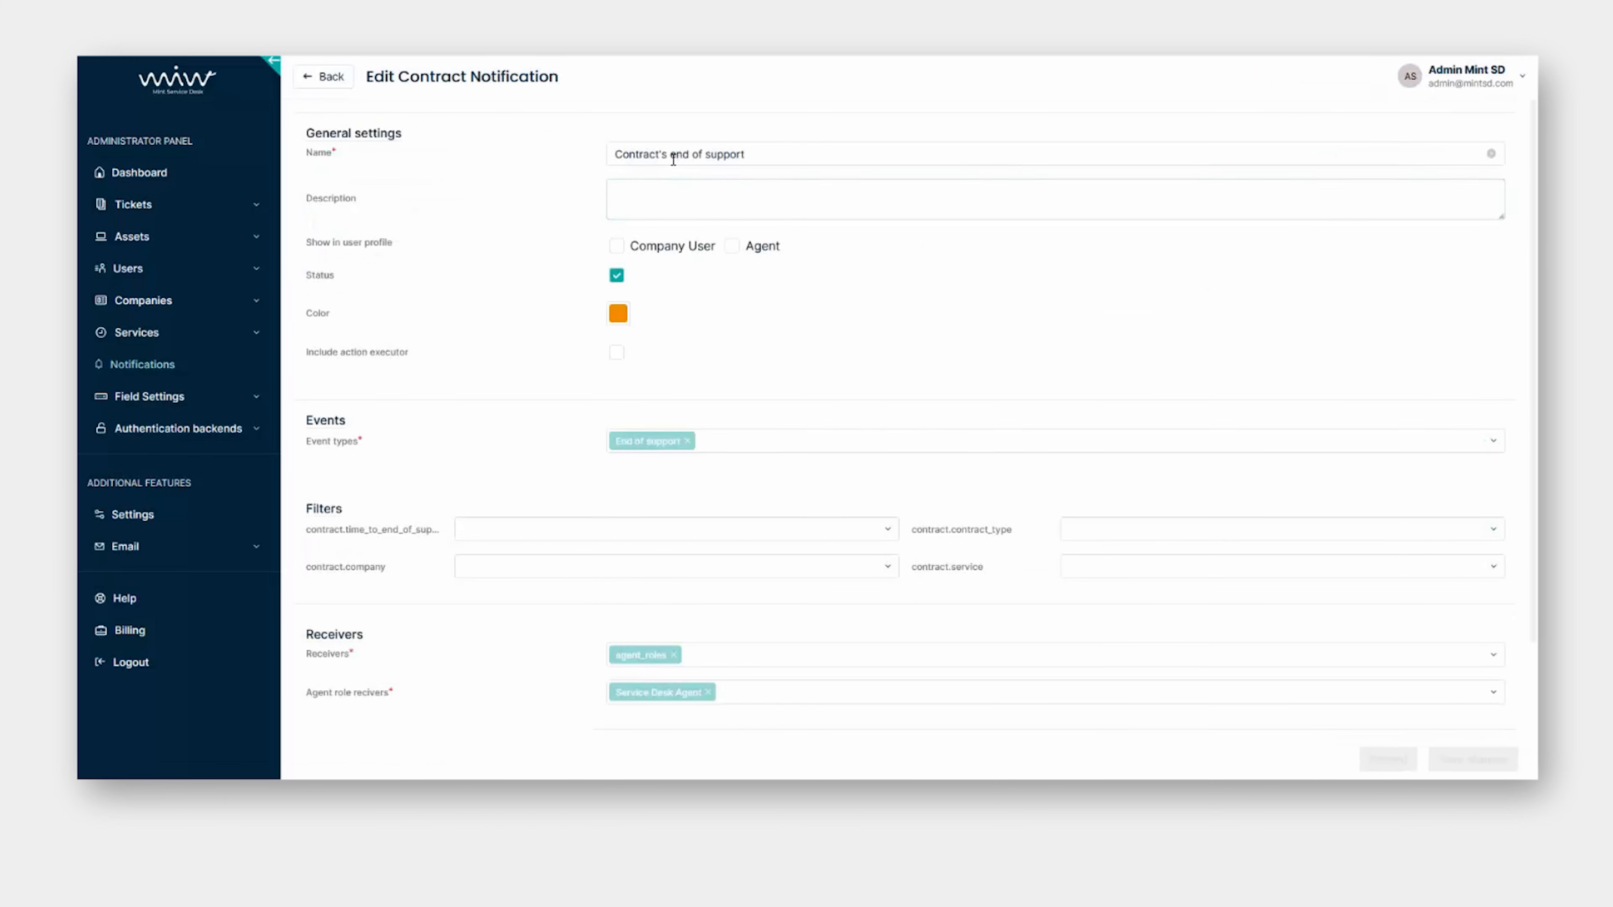
pyautogui.scroll(-3, 626, 312)
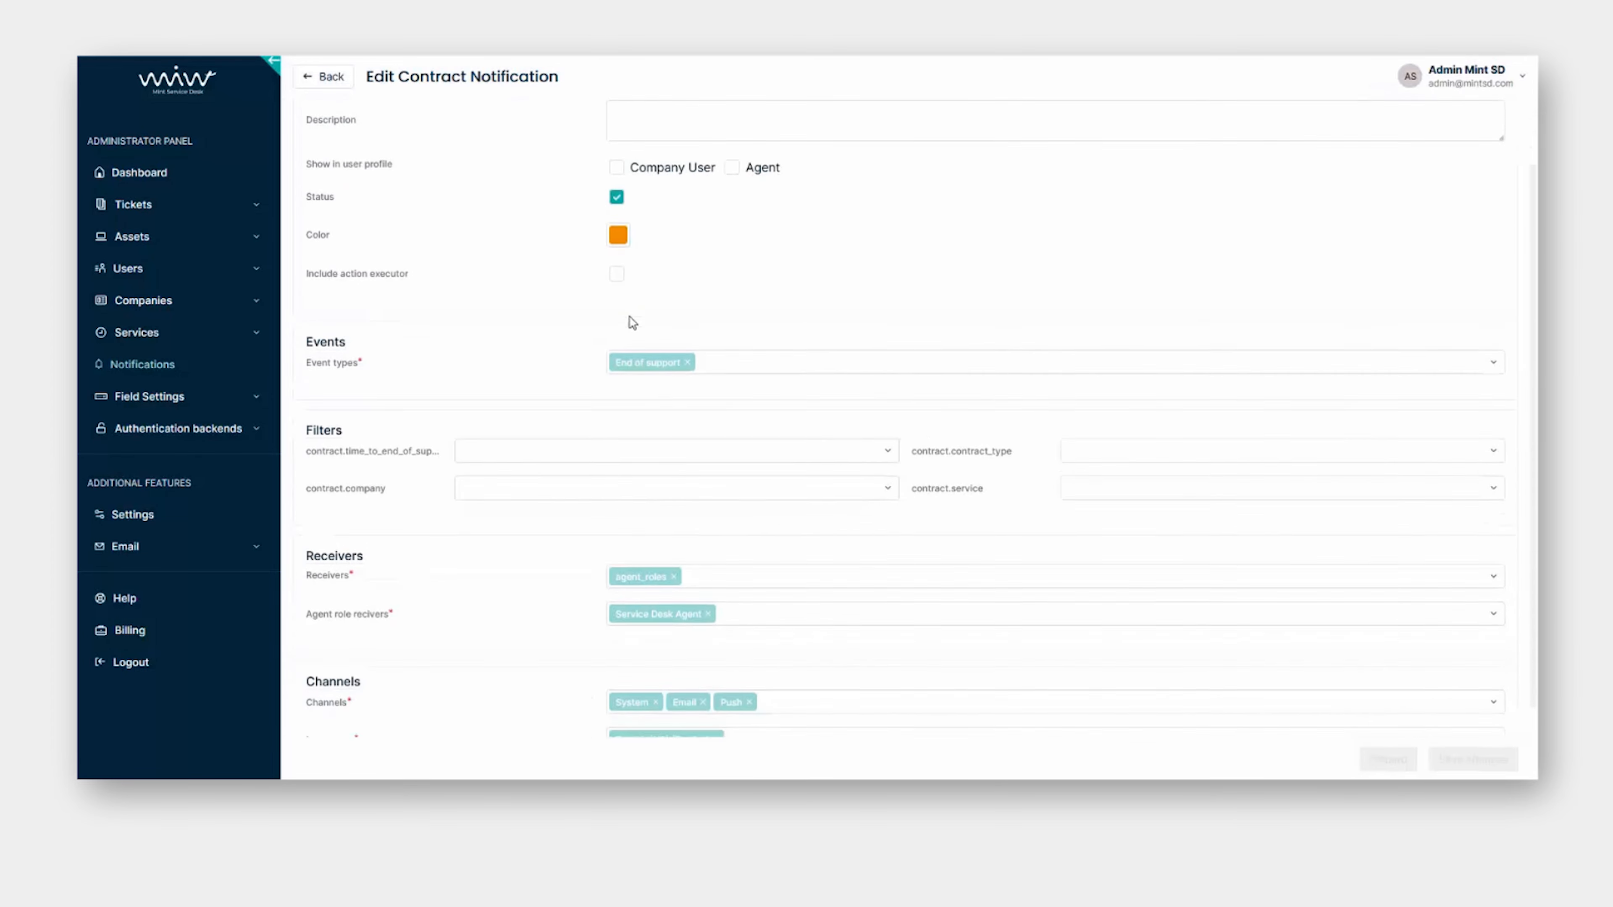
pyautogui.click(549, 373)
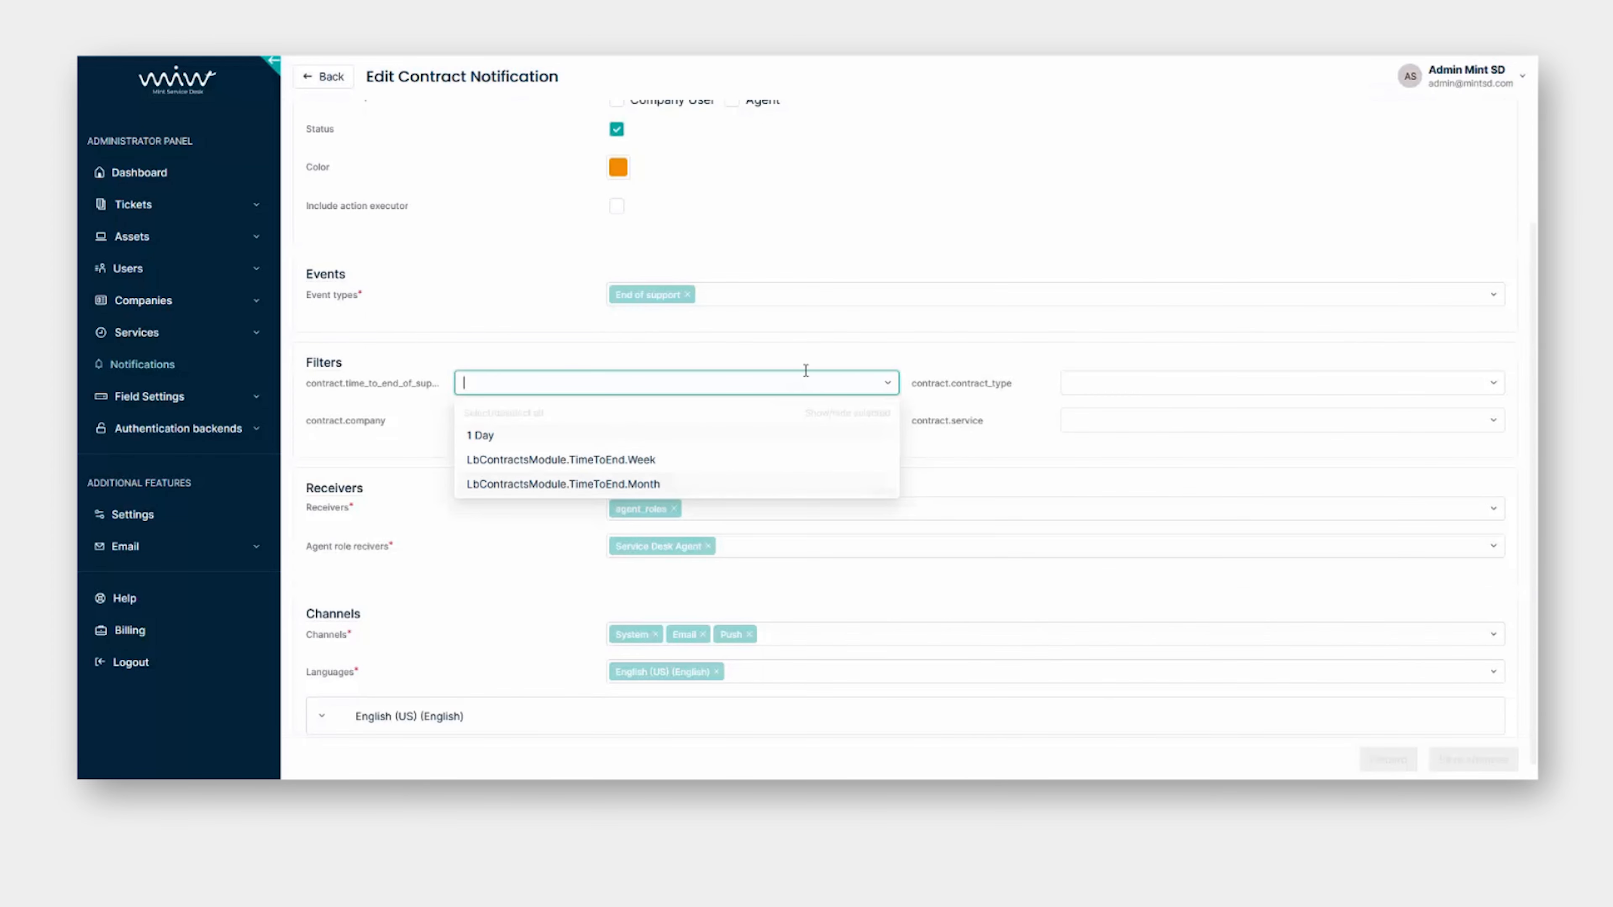
pyautogui.click(1151, 378)
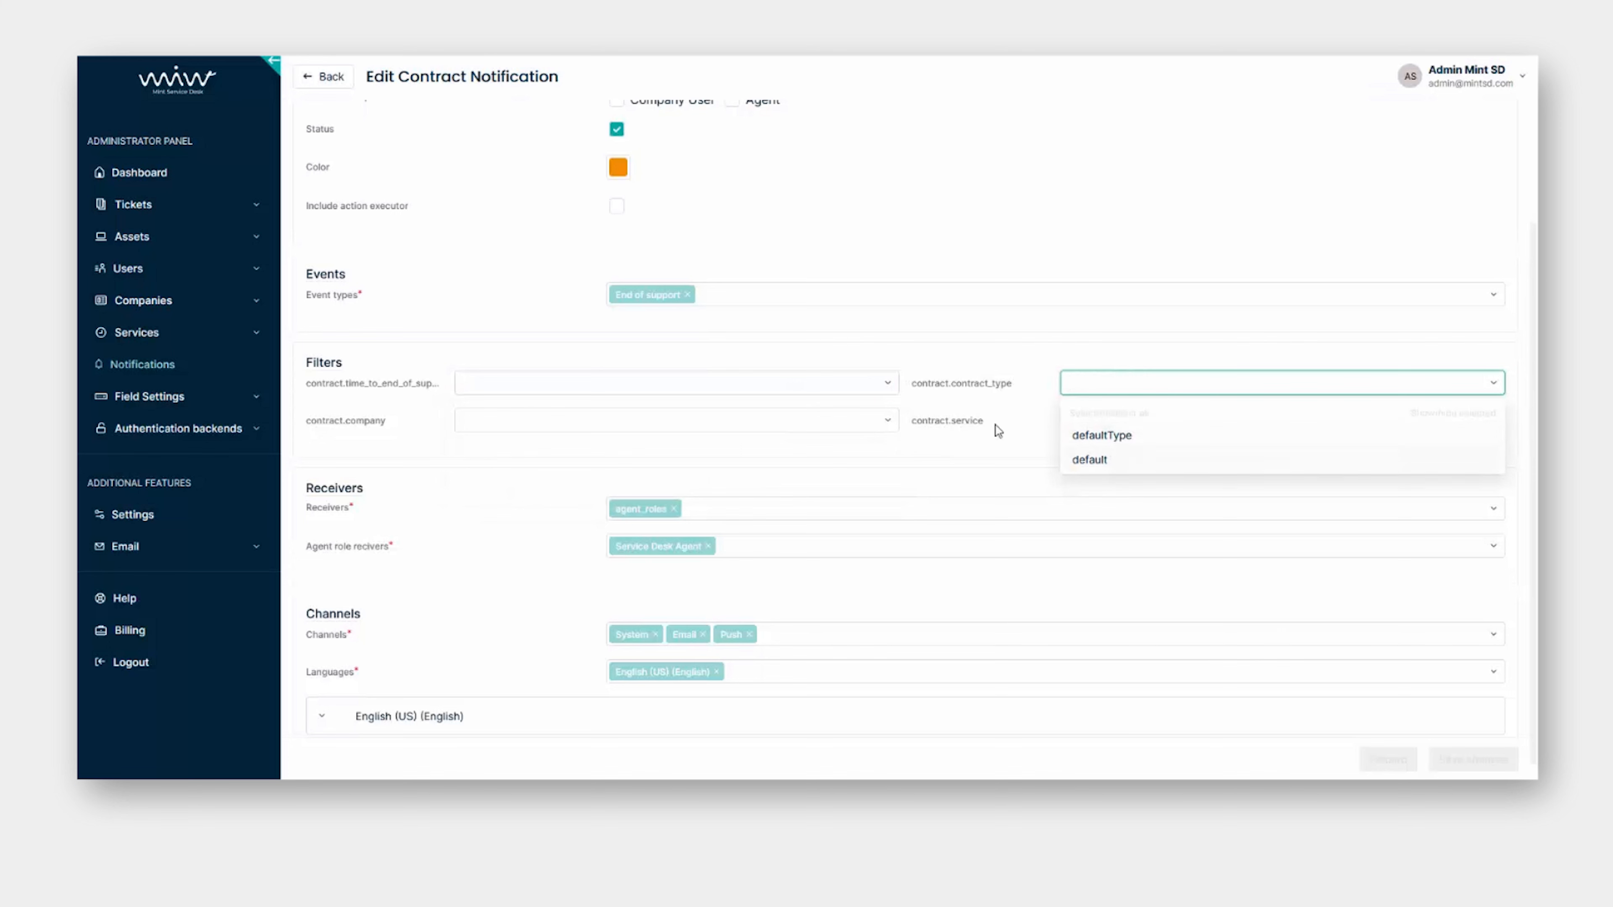
pyautogui.click(790, 422)
pyautogui.click(1092, 419)
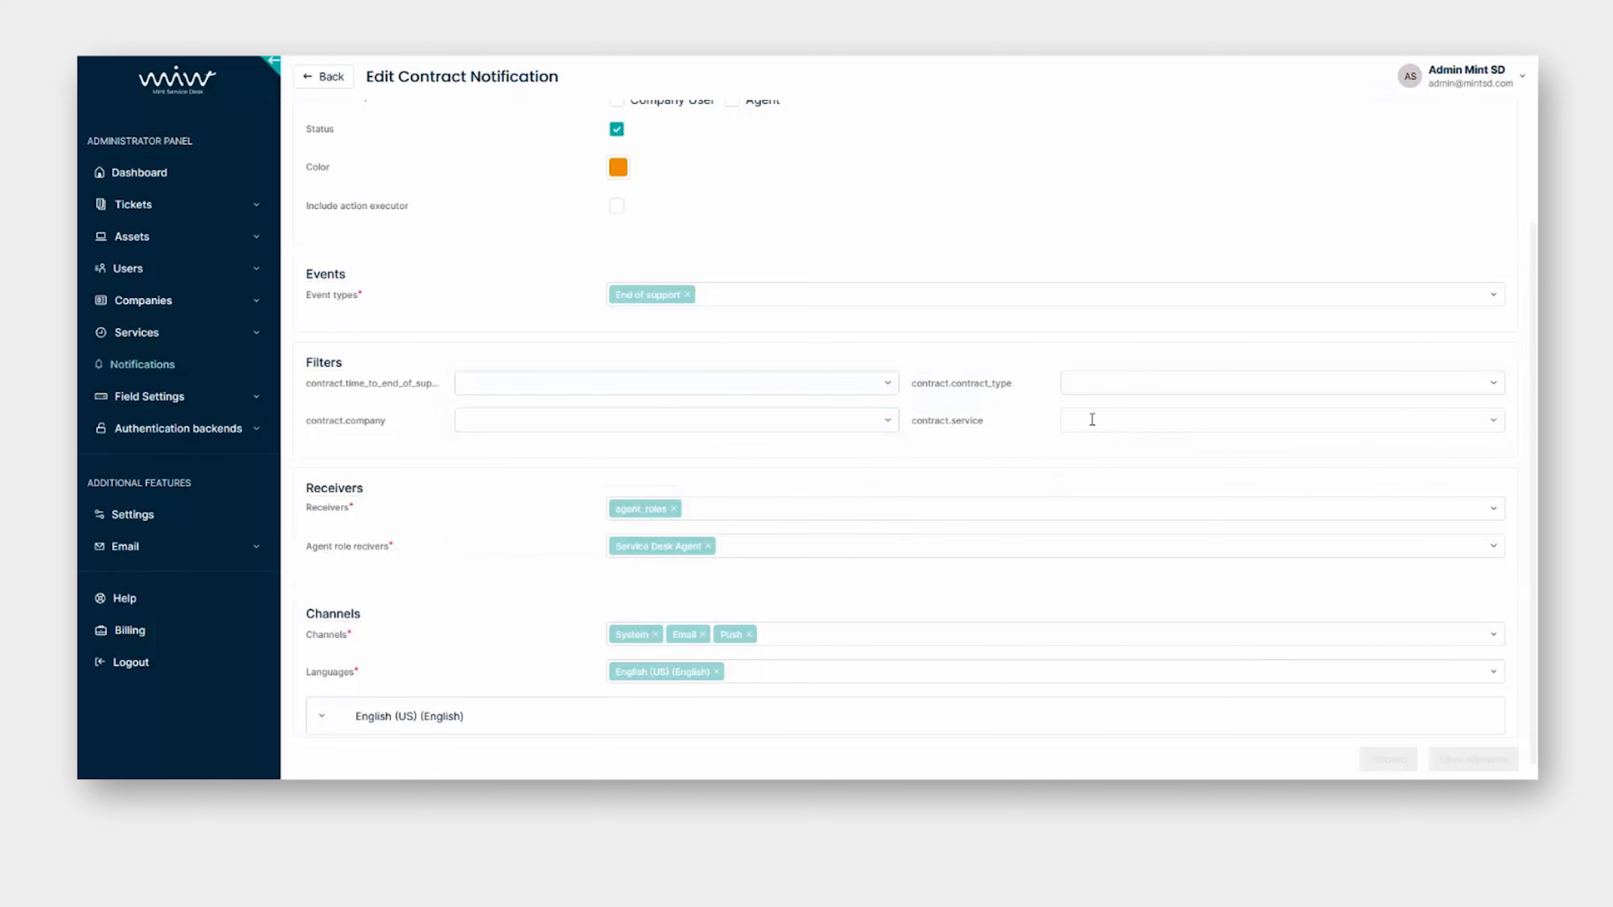
pyautogui.click(1004, 440)
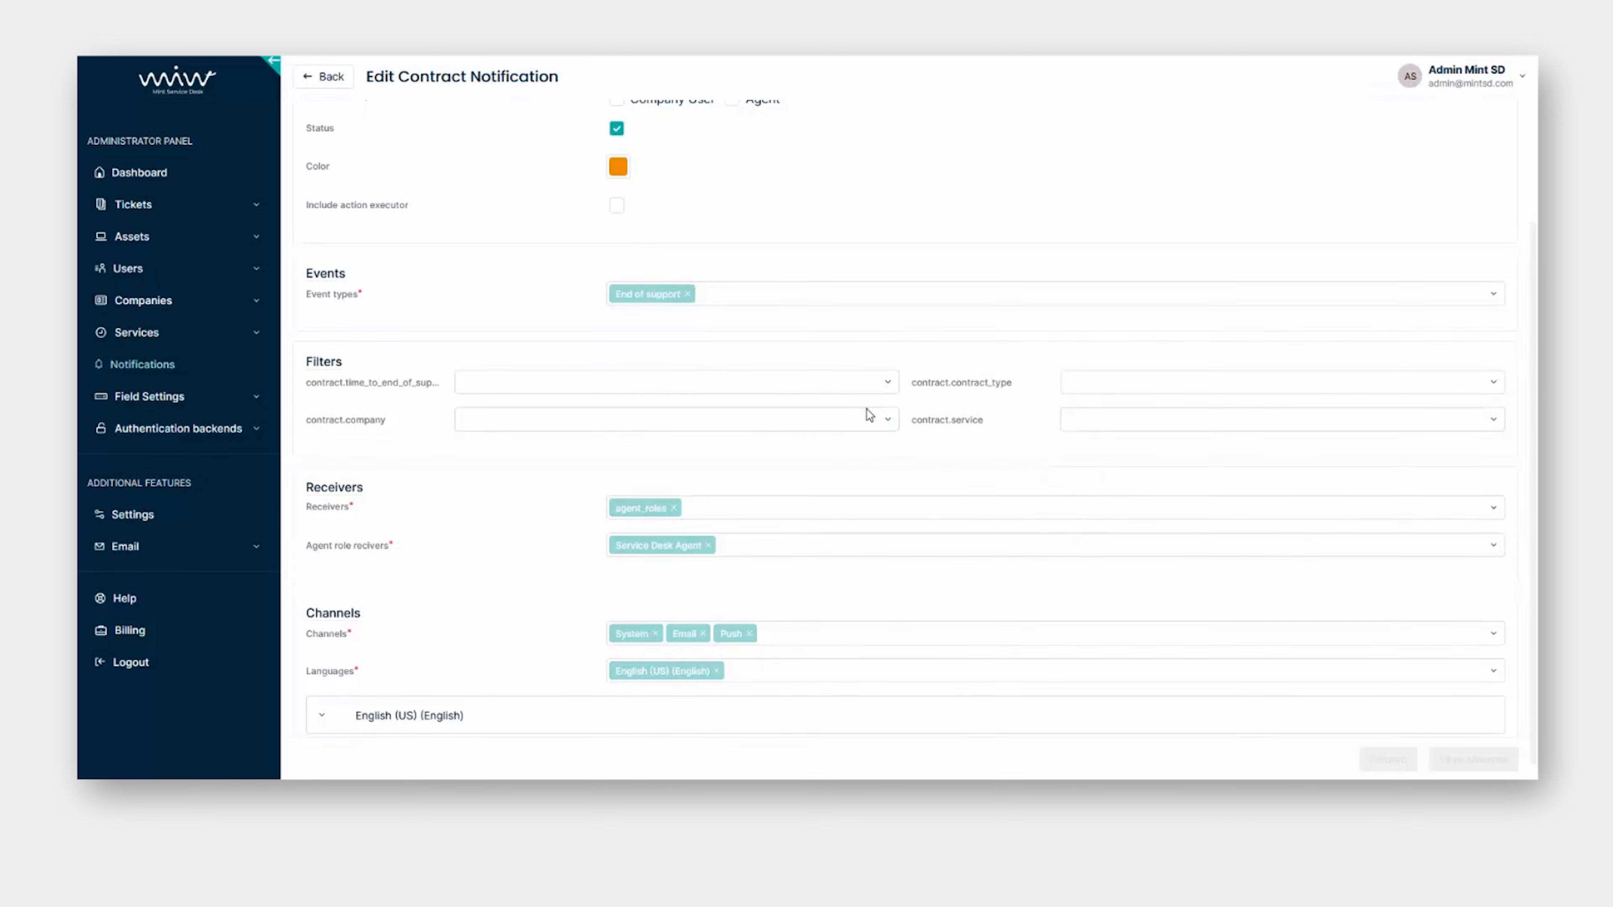
pyautogui.scroll(-1, 869, 414)
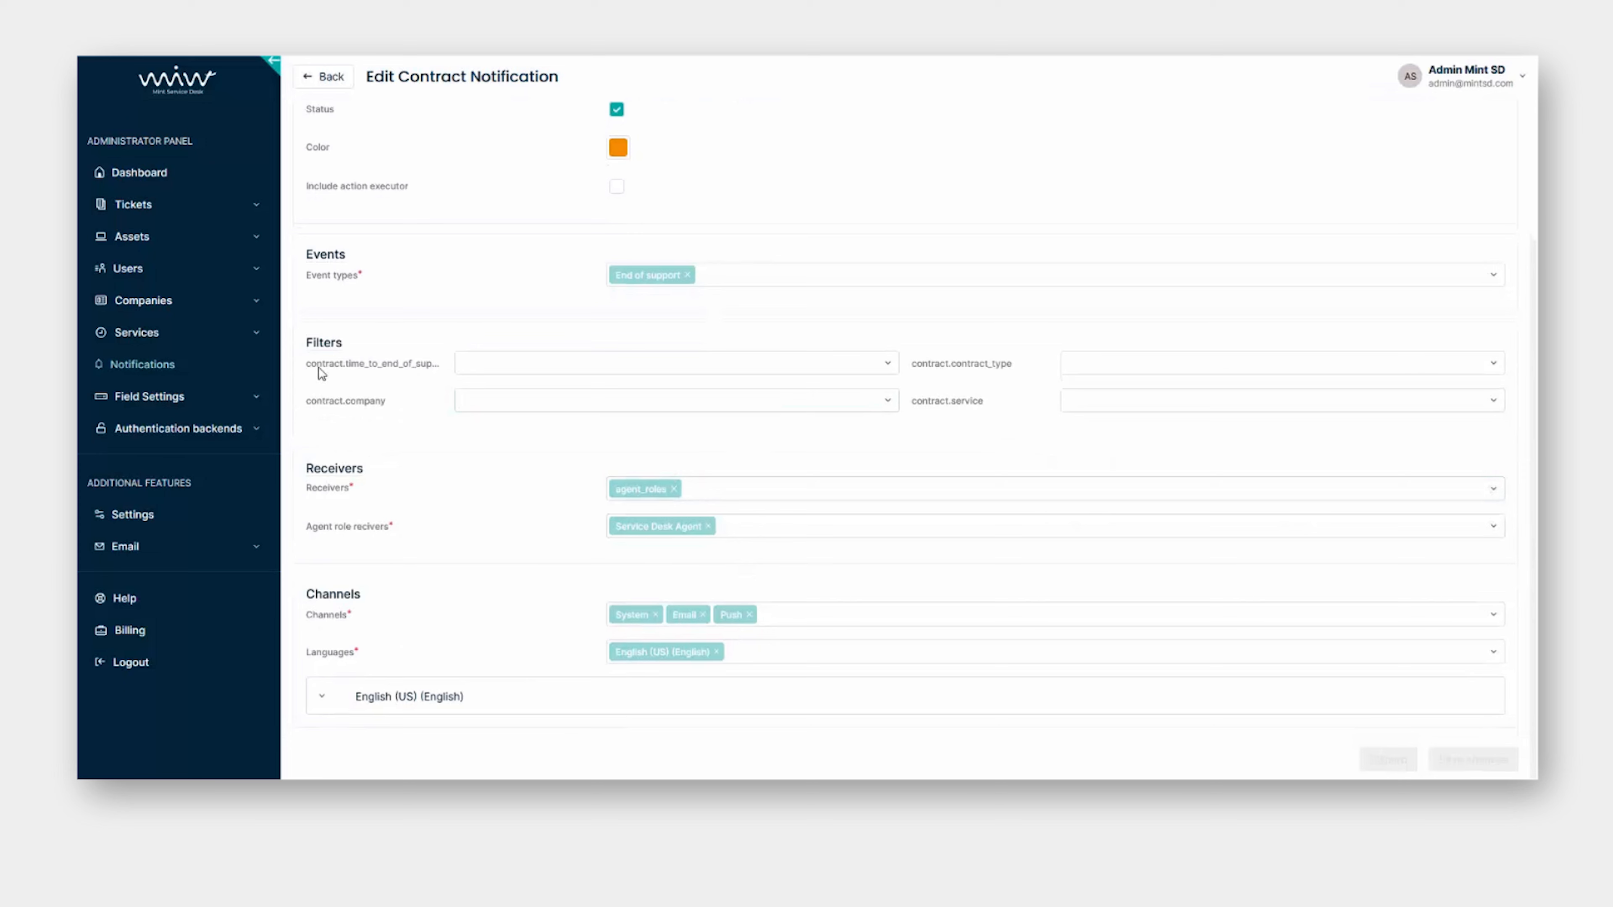
pyautogui.click(233, 368)
# - Examine the assignee and category filters and the receiver options of the Asset Alert notification, leaving its settings unedited
pyautogui.click(516, 118)
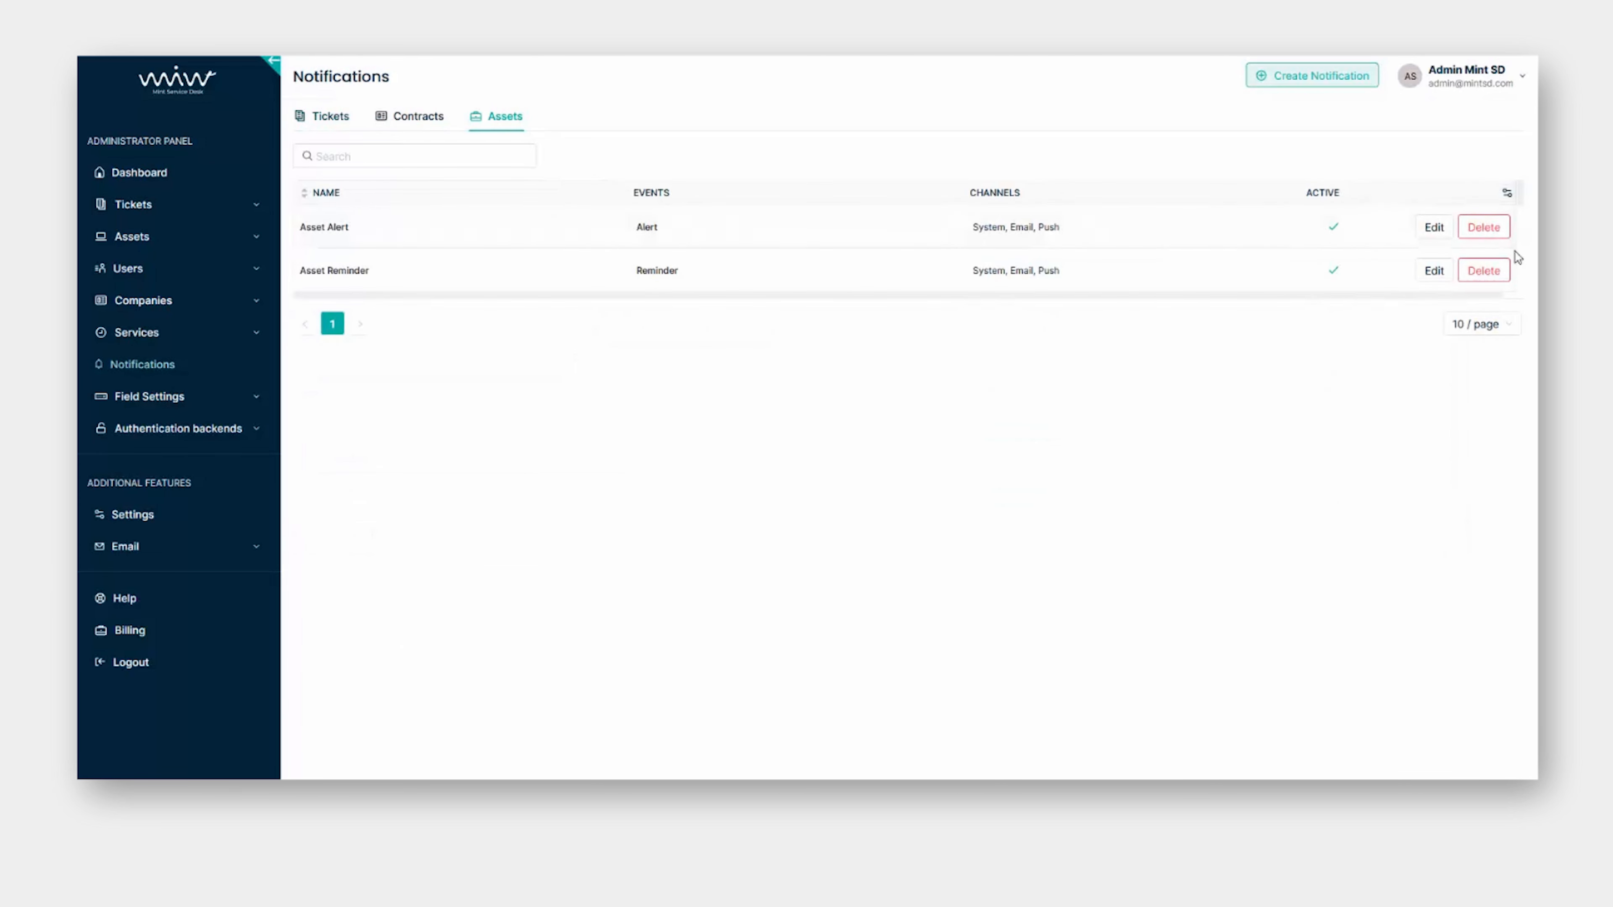
pyautogui.click(1436, 230)
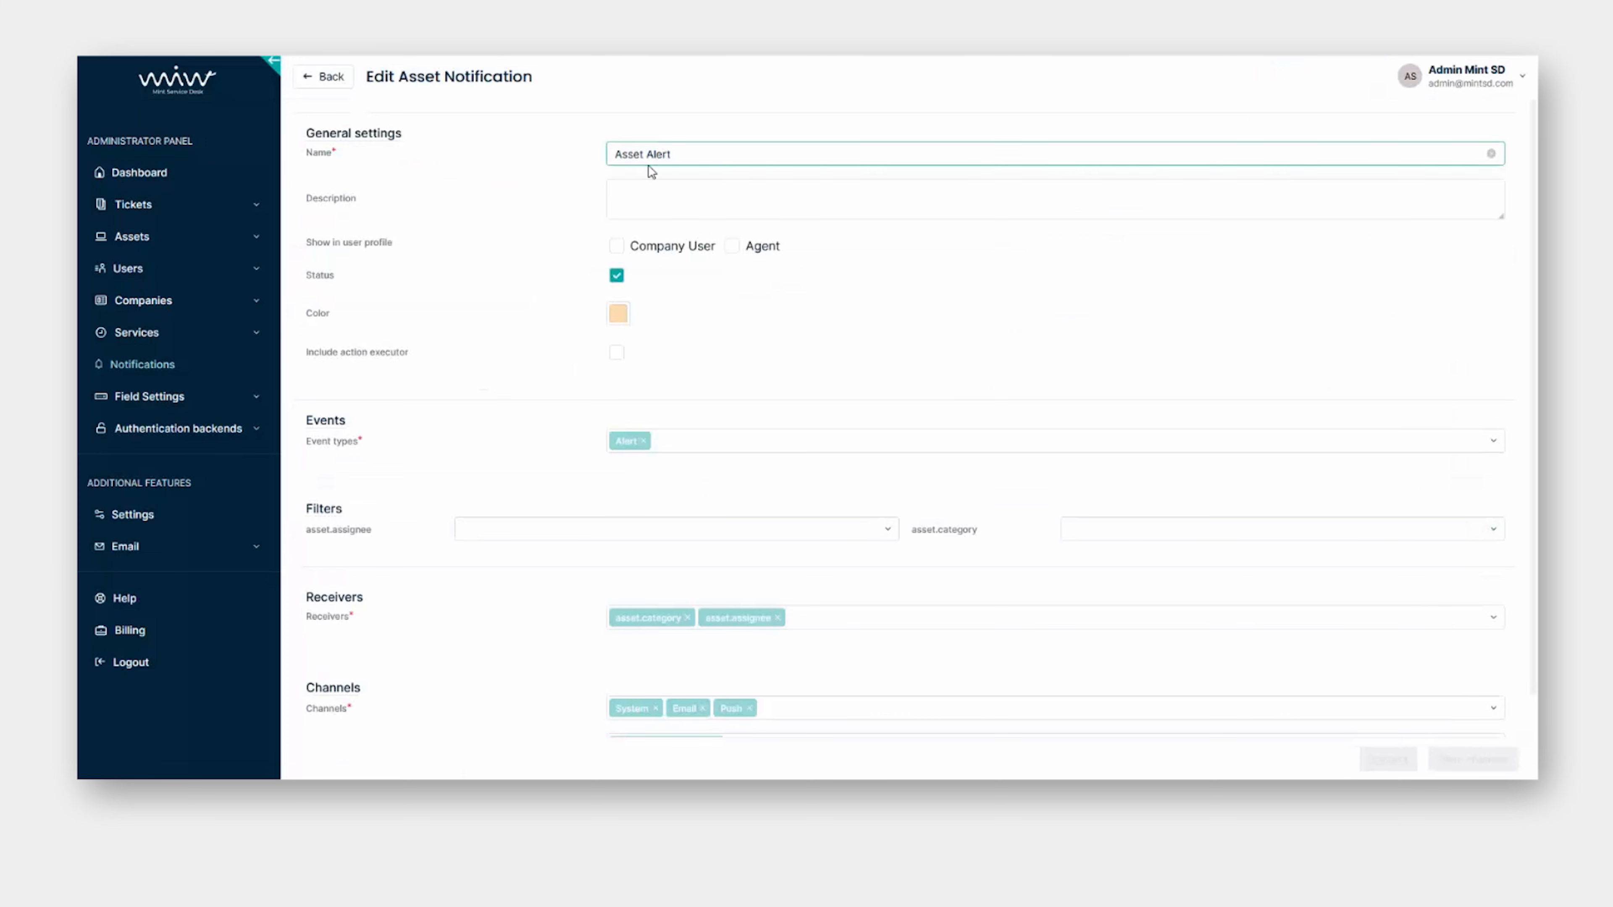
pyautogui.scroll(-2, 658, 324)
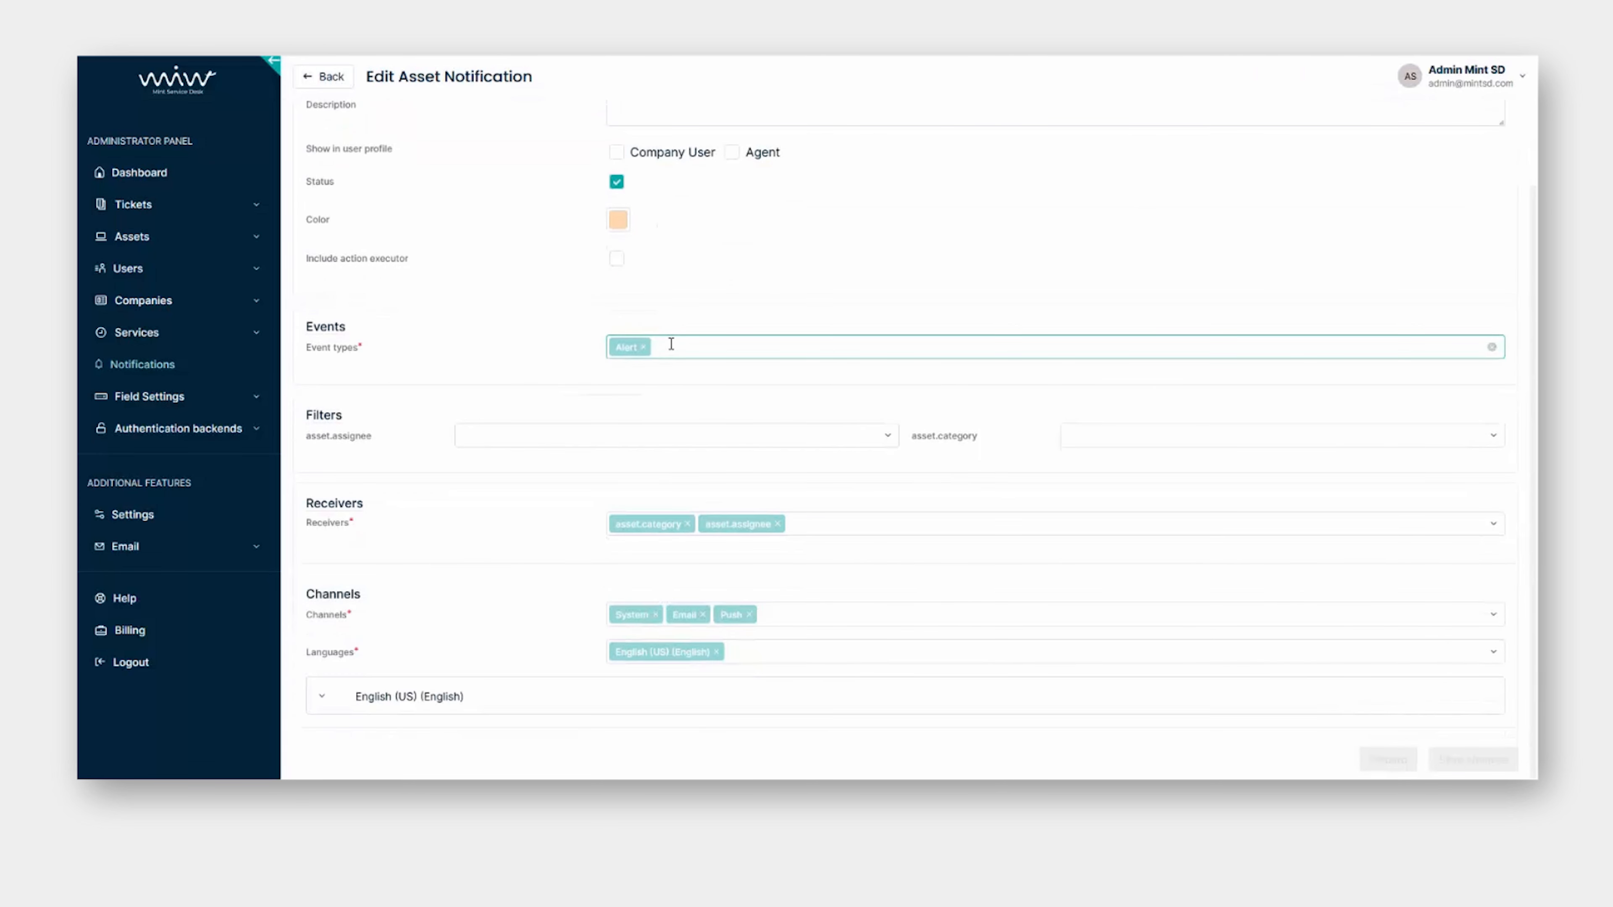
pyautogui.click(692, 435)
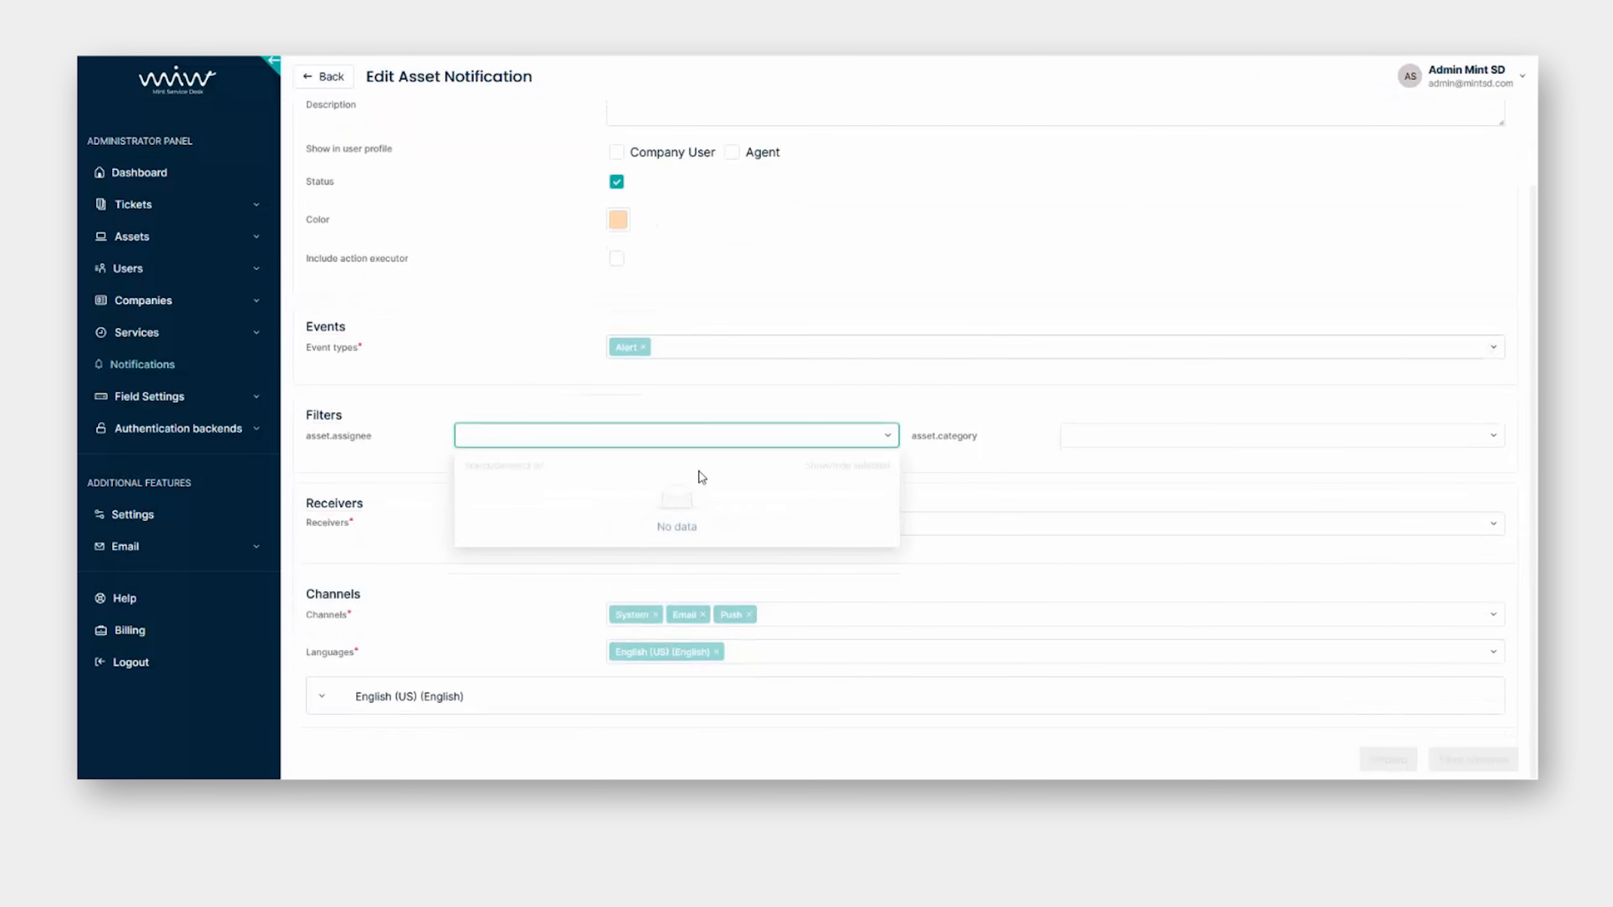
pyautogui.click(1084, 435)
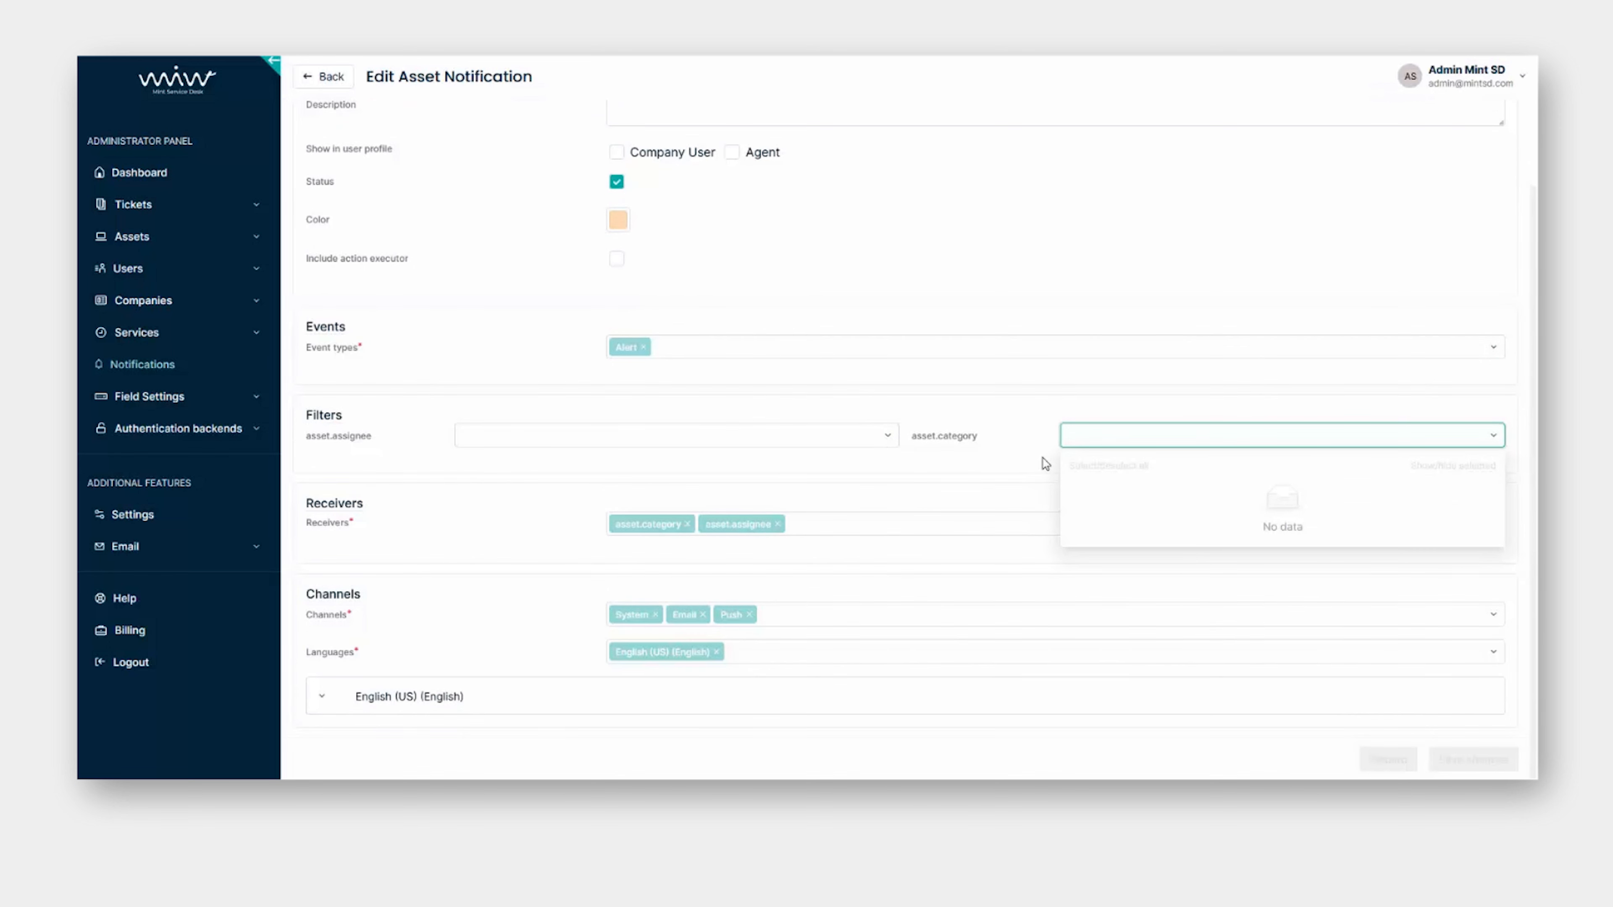
pyautogui.click(1010, 421)
pyautogui.click(822, 524)
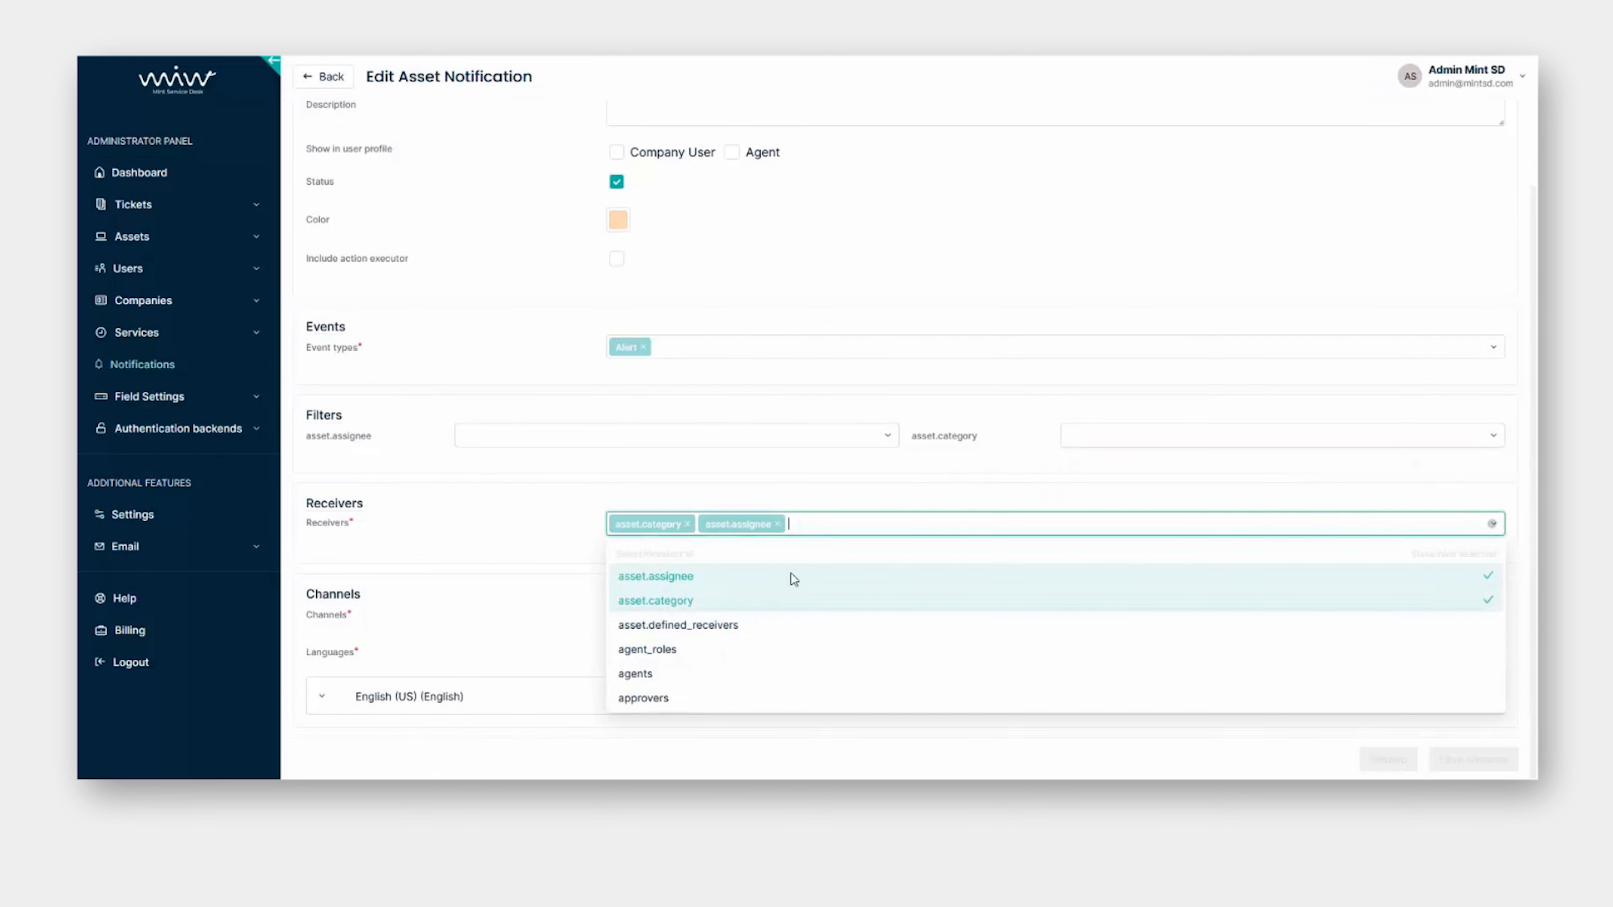
pyautogui.click(997, 455)
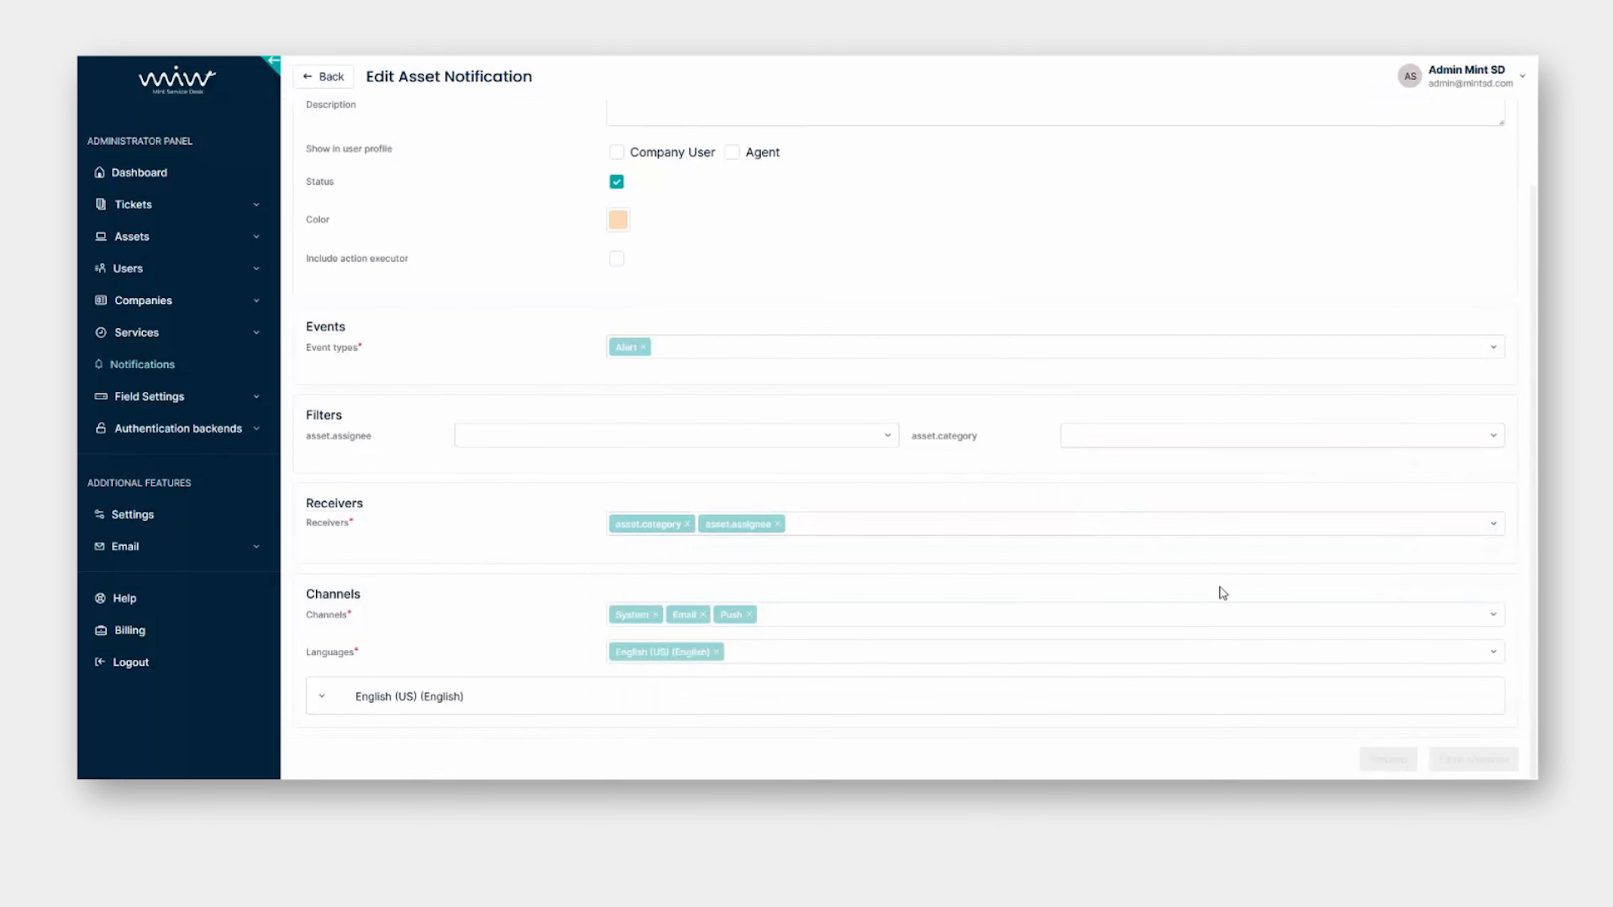
pyautogui.click(181, 372)
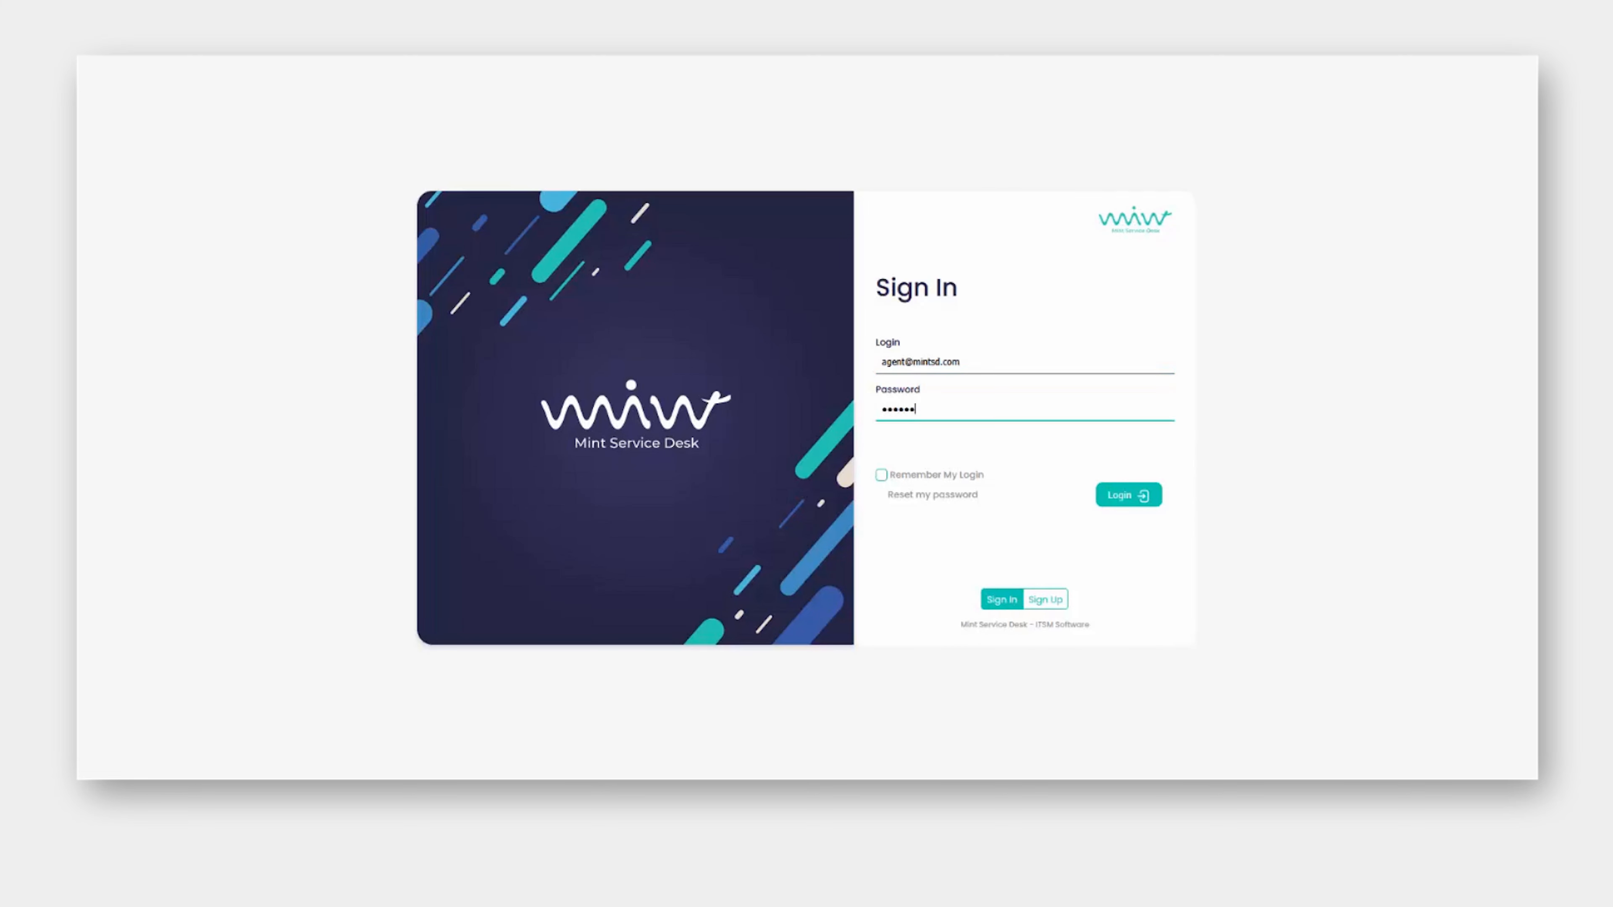
# - Sign in with the agent account and open its personal notification settings
pyautogui.press('Return')
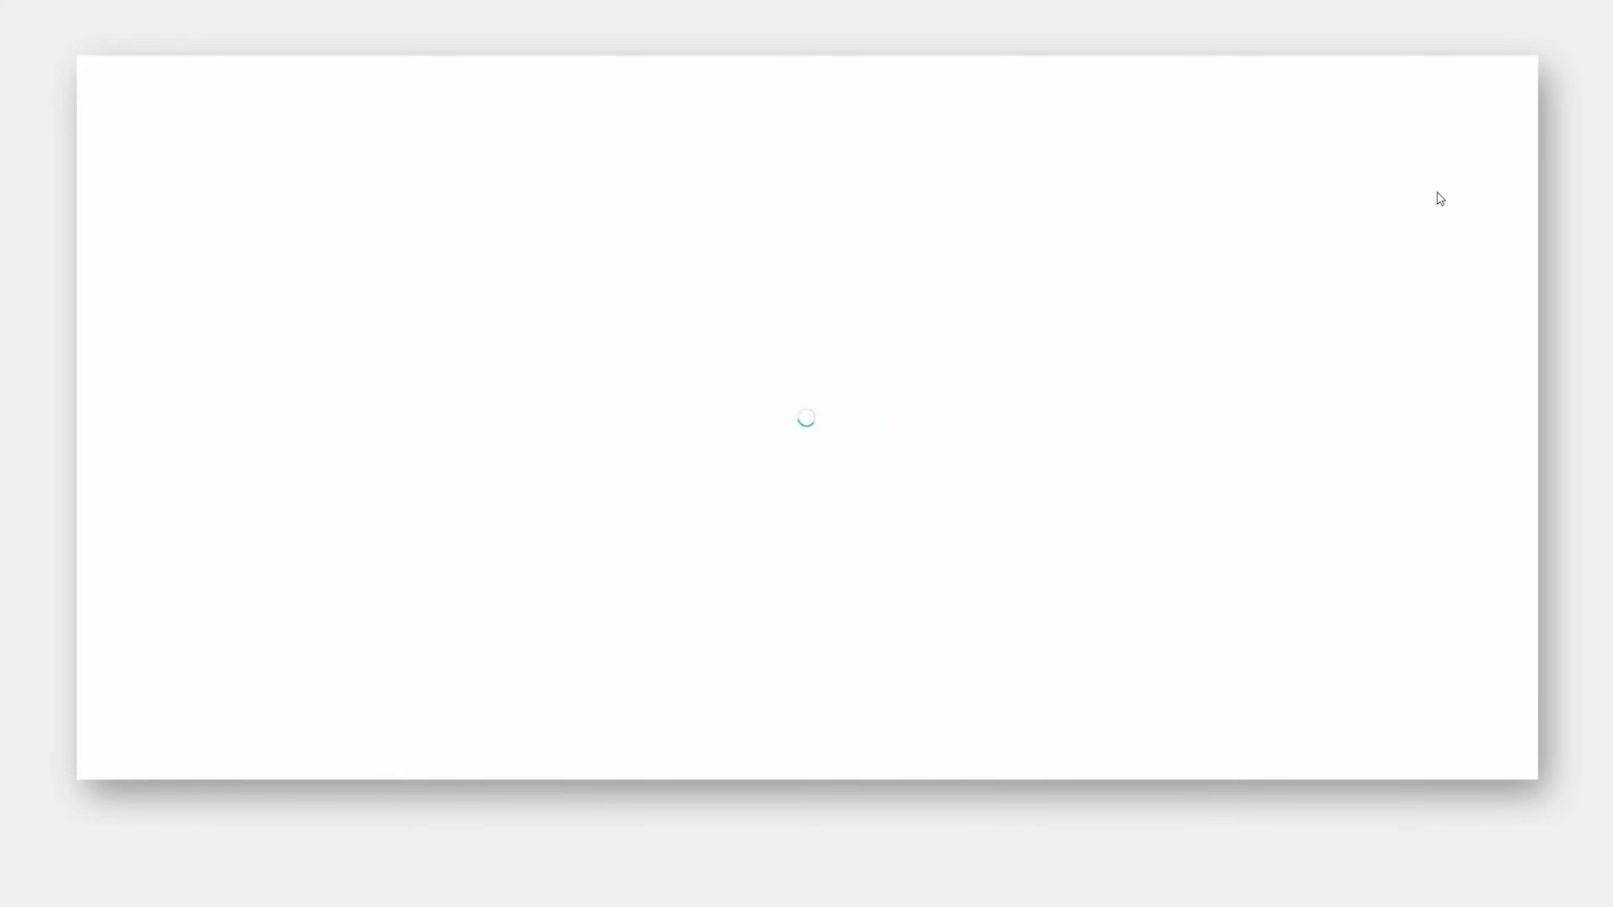
pyautogui.click(1473, 86)
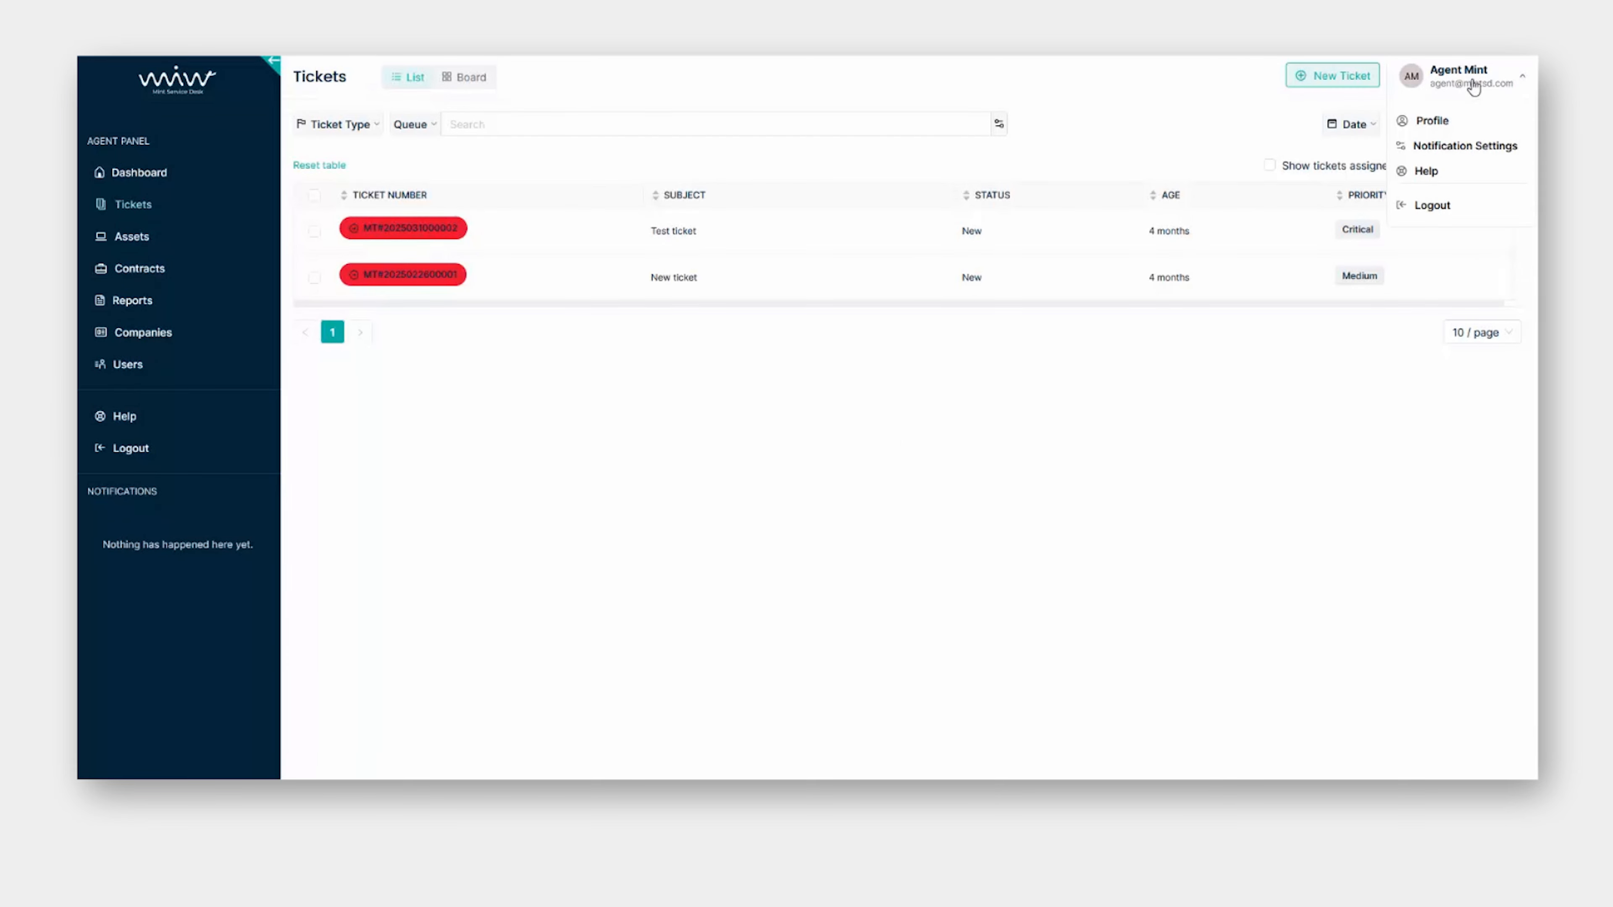
pyautogui.click(1460, 145)
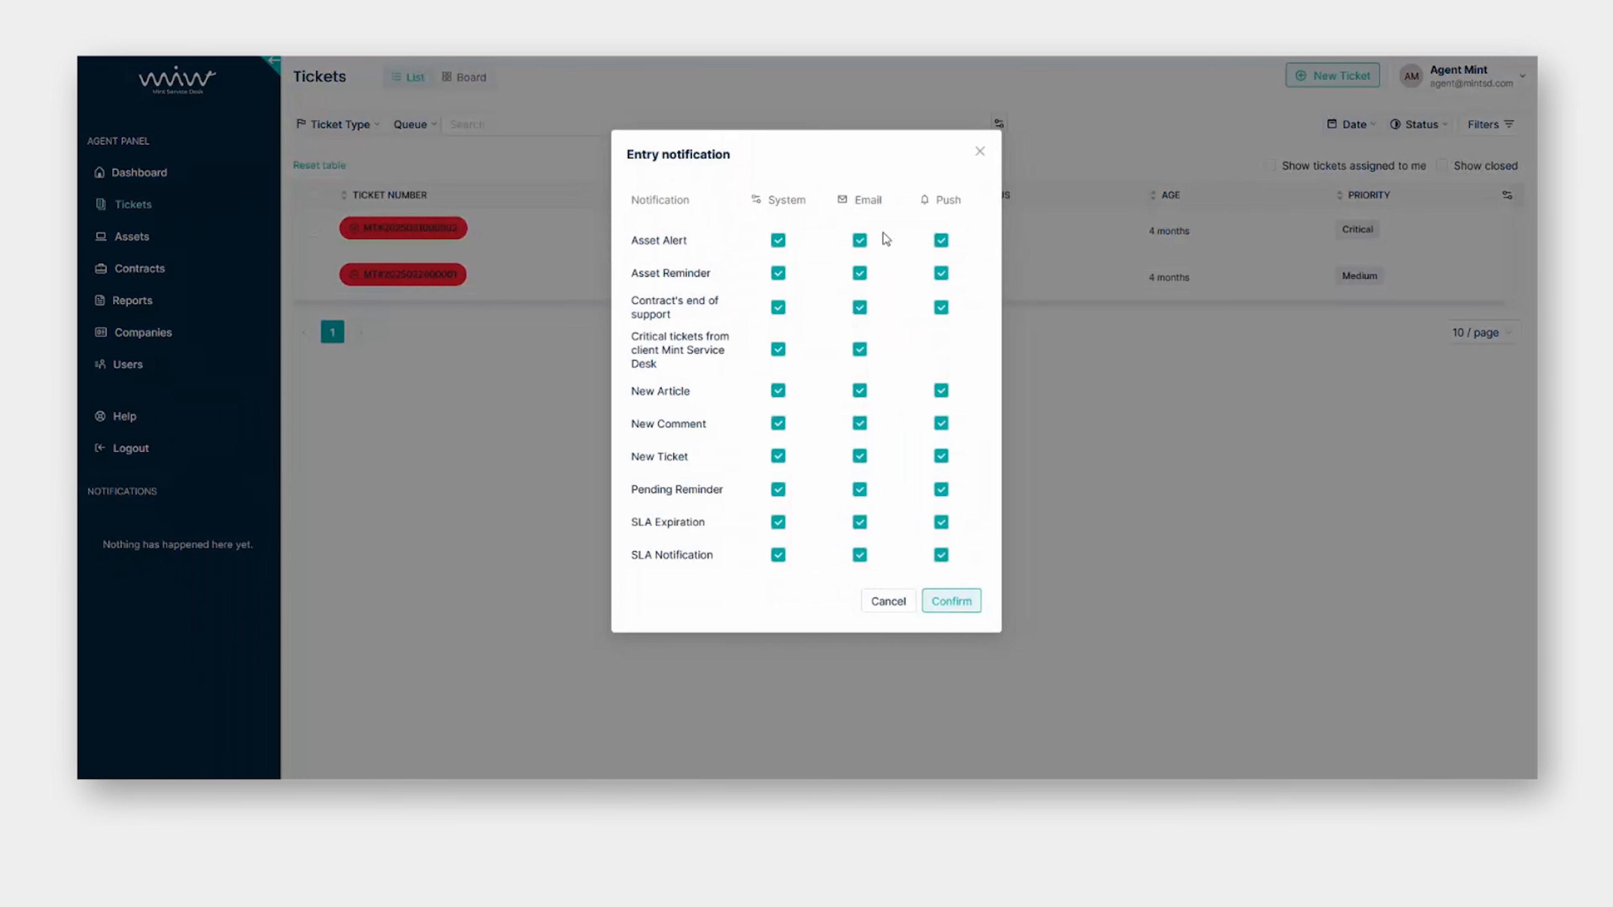
# - Switch Email notifications off and back on for Asset Alert and Asset Reminder, and confirm the agent's notification settings
pyautogui.click(862, 244)
pyautogui.click(860, 275)
pyautogui.click(862, 240)
pyautogui.click(859, 275)
pyautogui.click(952, 601)
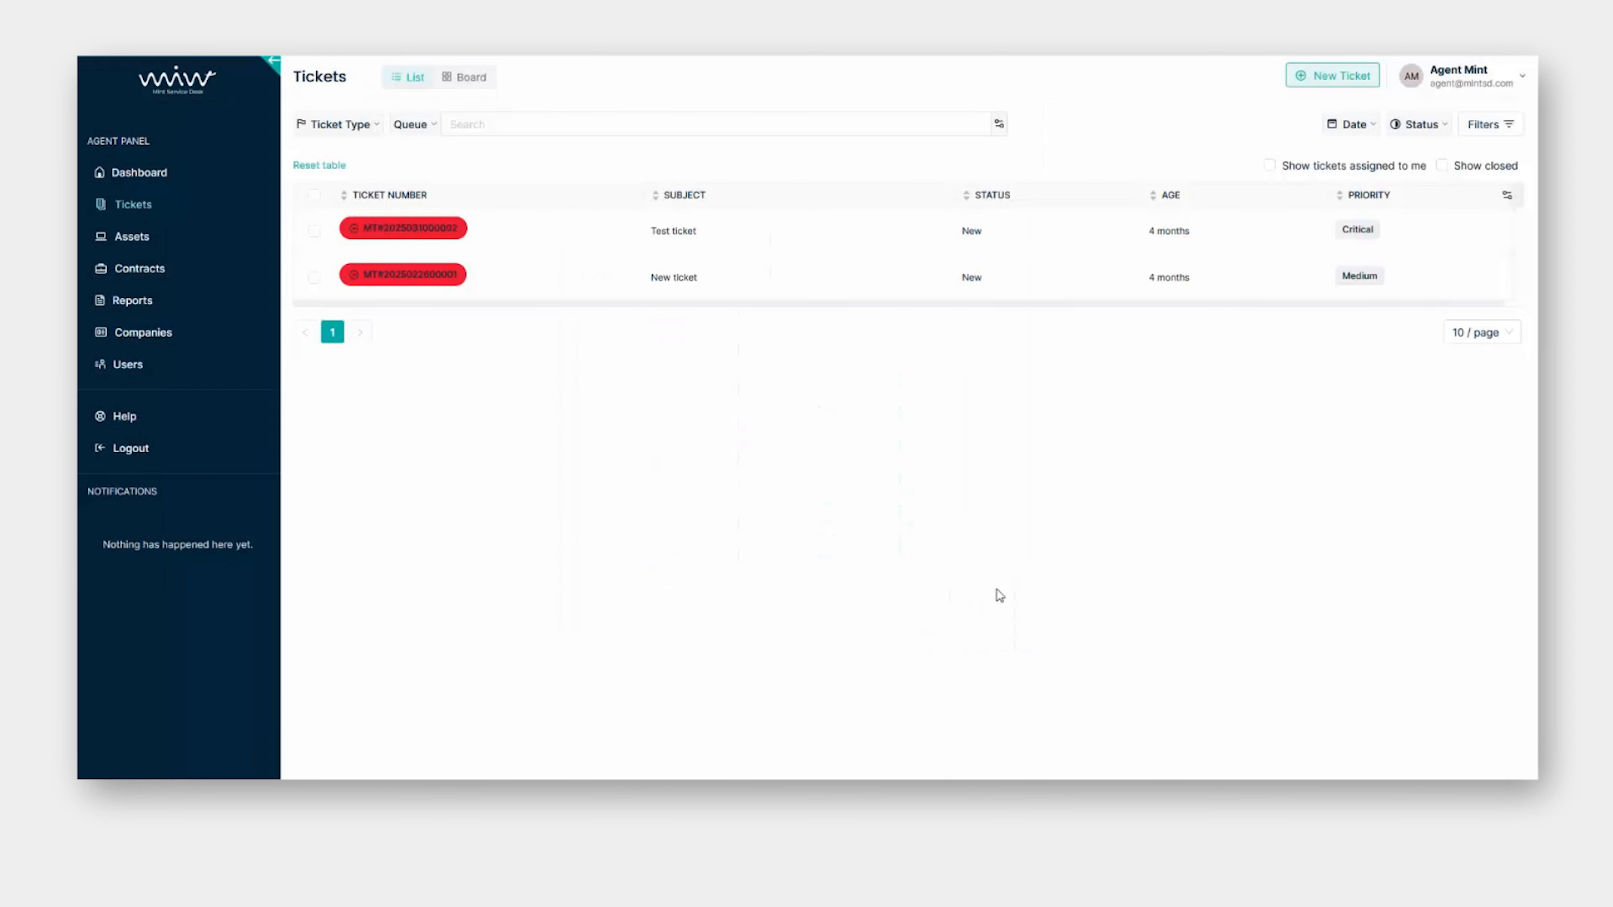